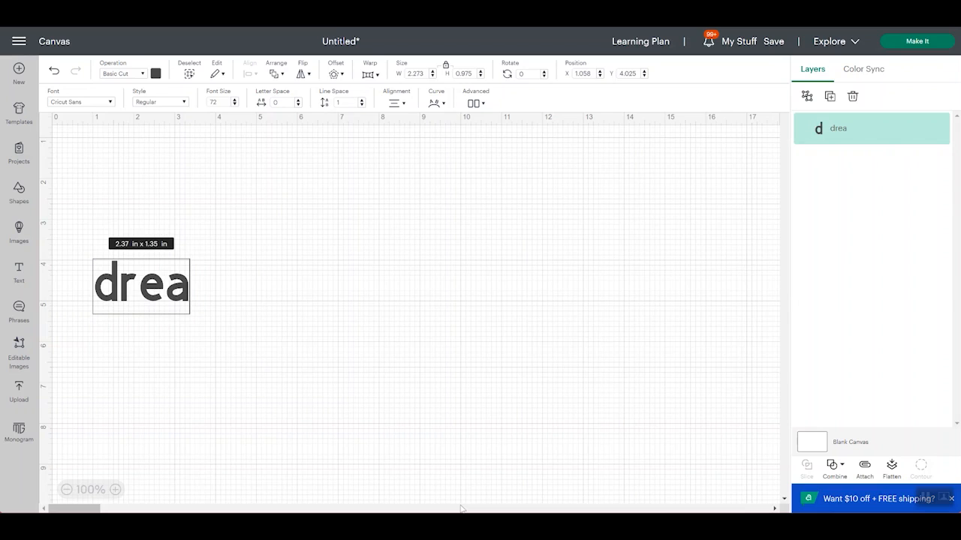
Complete the text so that it reads "dream", "create" and "inspire" on three separate lines
type("m")
key("Return")
type("creat")
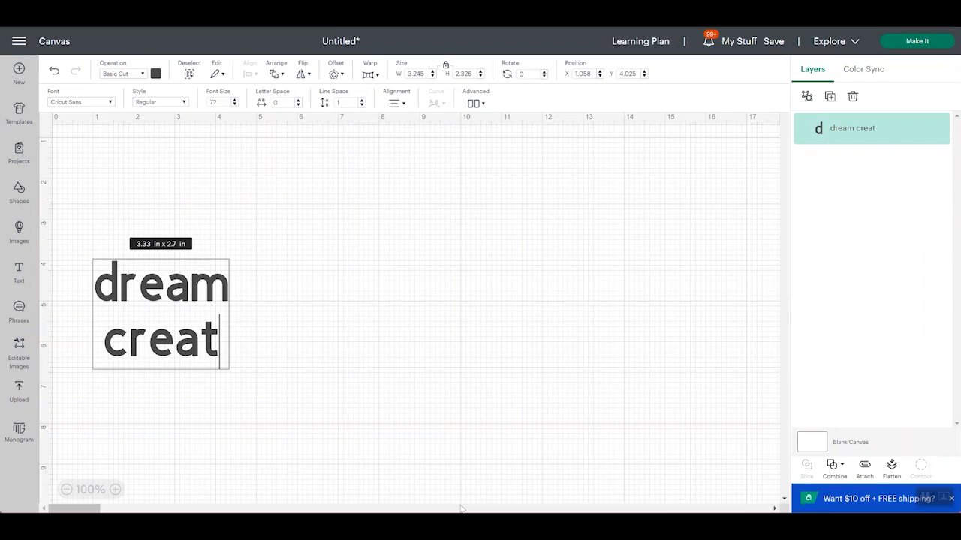
type("e")
key("Return")
type("inspire")
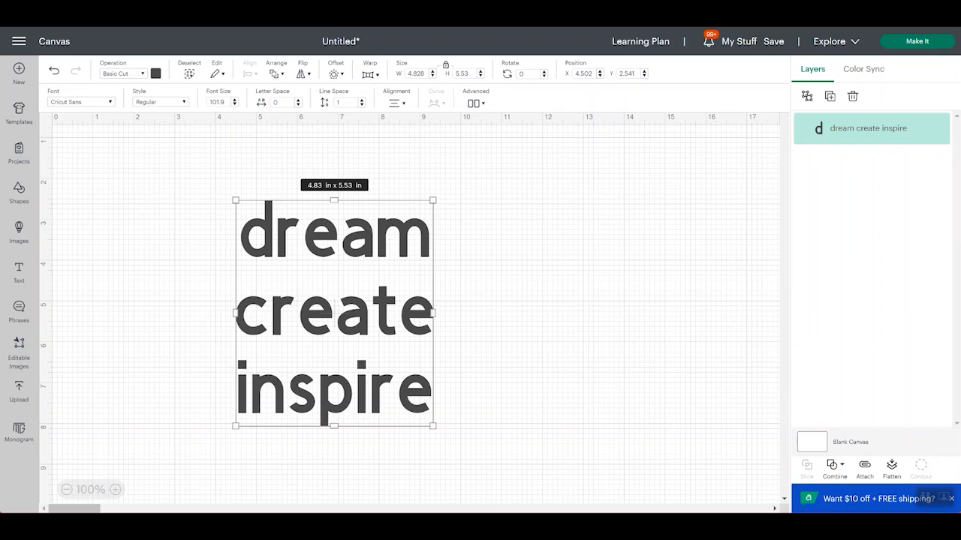
Find "funky" among the system fonts and apply the Funky Grunge font to the three-line text
left_click(81, 102)
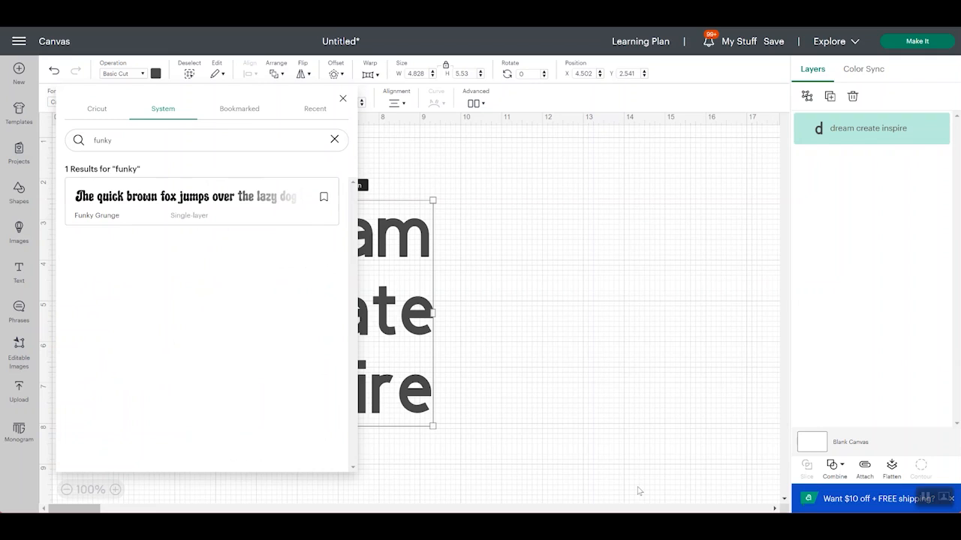
left_click(146, 211)
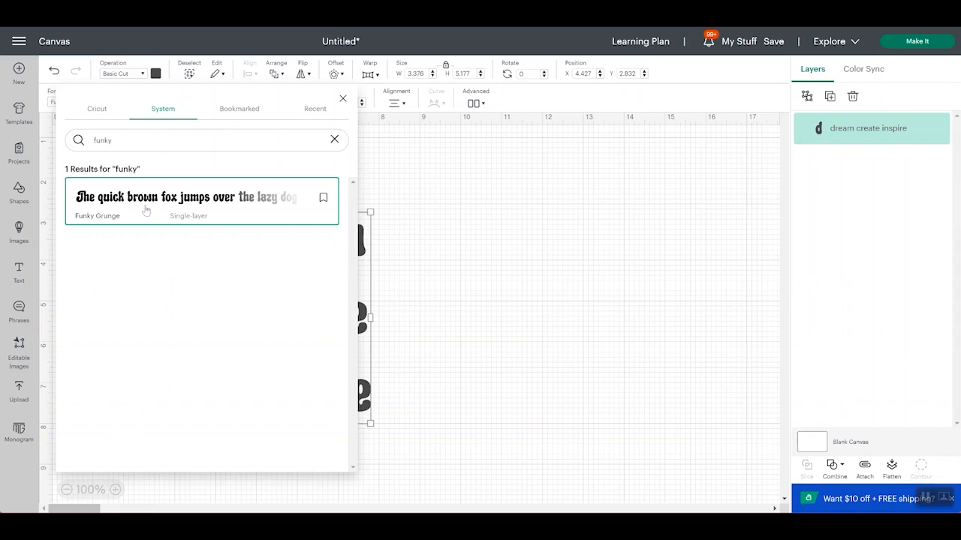
left_click(472, 268)
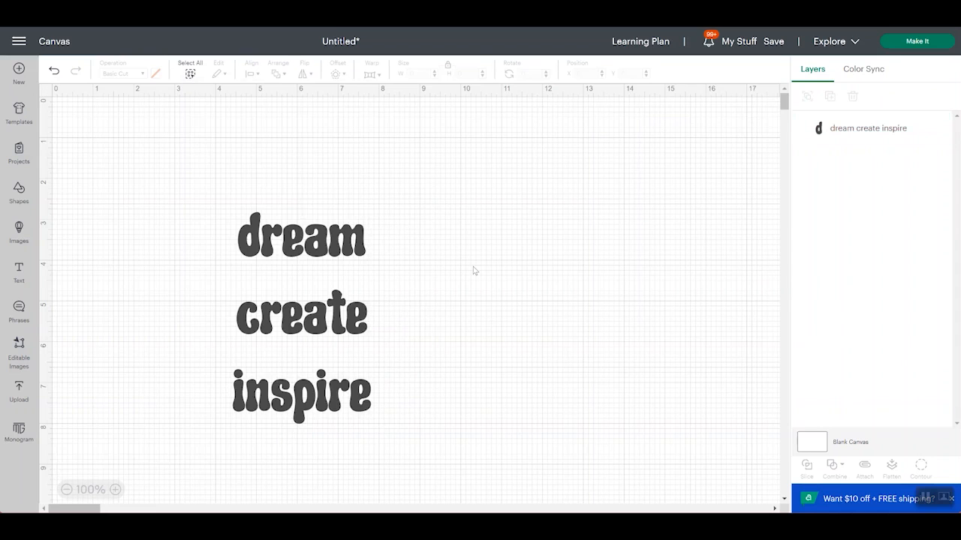
Reduce the text's line spacing to -5 and move the text block to X 10.288, Y 1.373
left_click(345, 260)
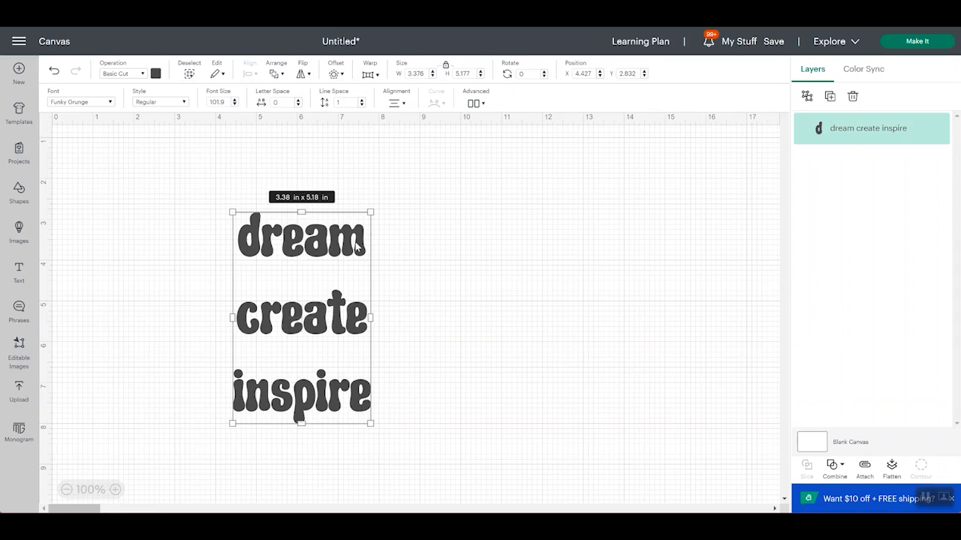
left_click(362, 104)
left_click(361, 104)
left_click(362, 105)
left_click(362, 104)
left_click(362, 104)
left_click(362, 105)
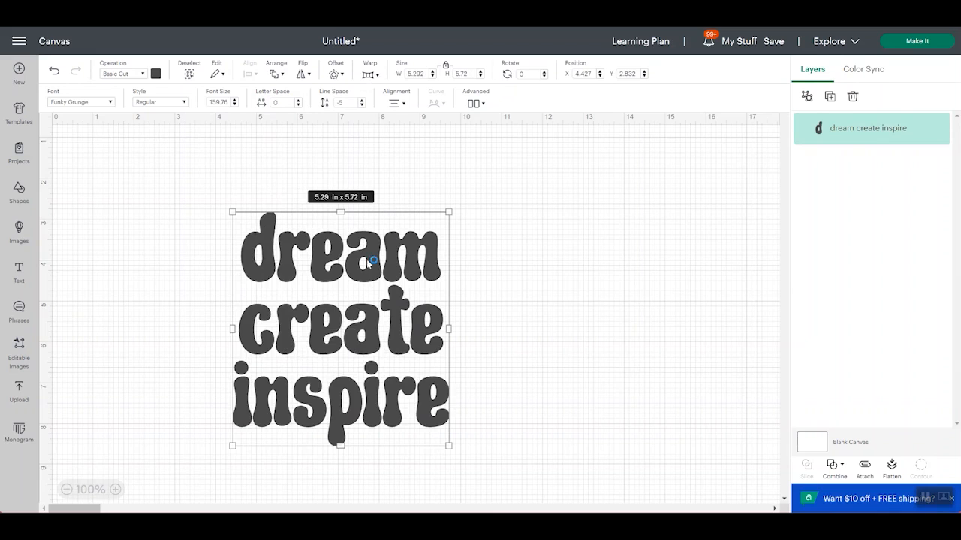
left_click_drag(368, 253, 608, 202)
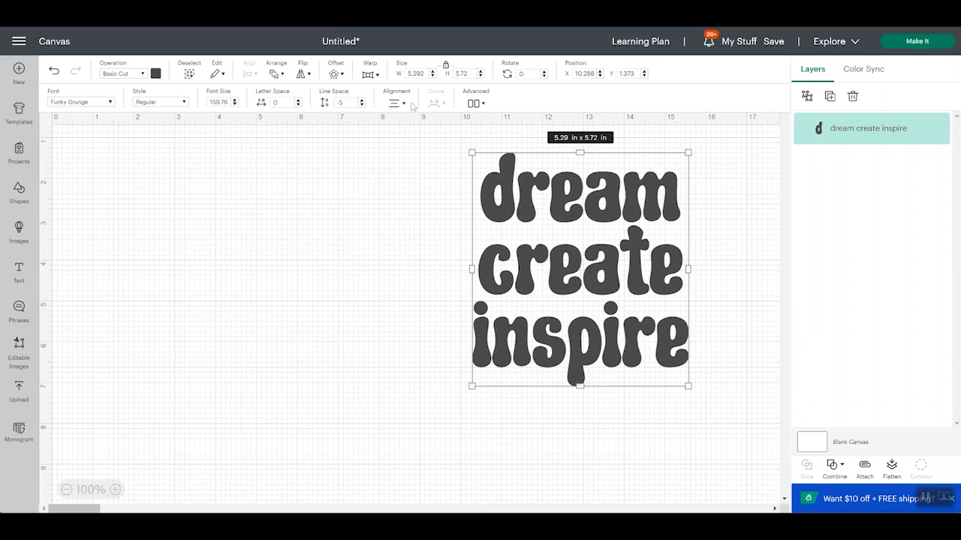
Try warp styles 1, 3 and 7 on the three-line text
left_click(369, 74)
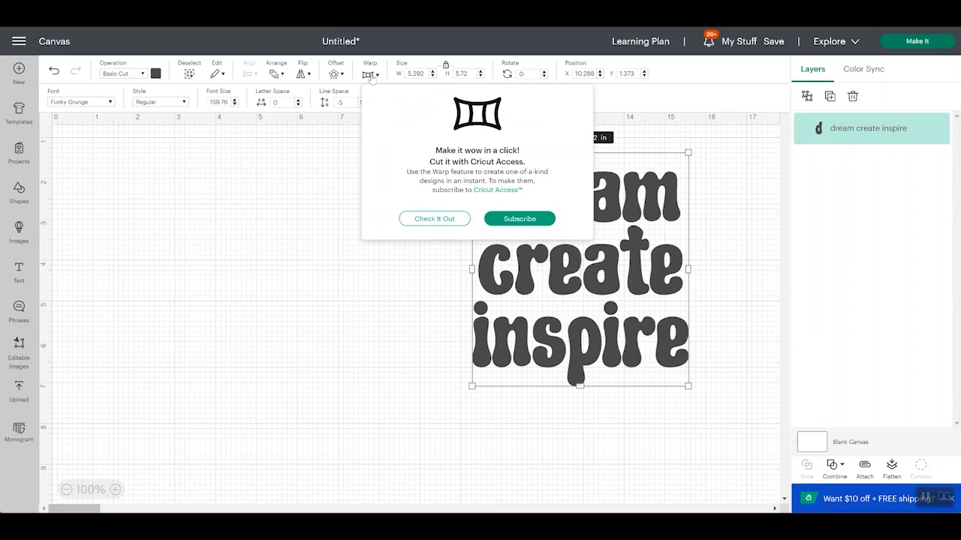
key("ctrl+z")
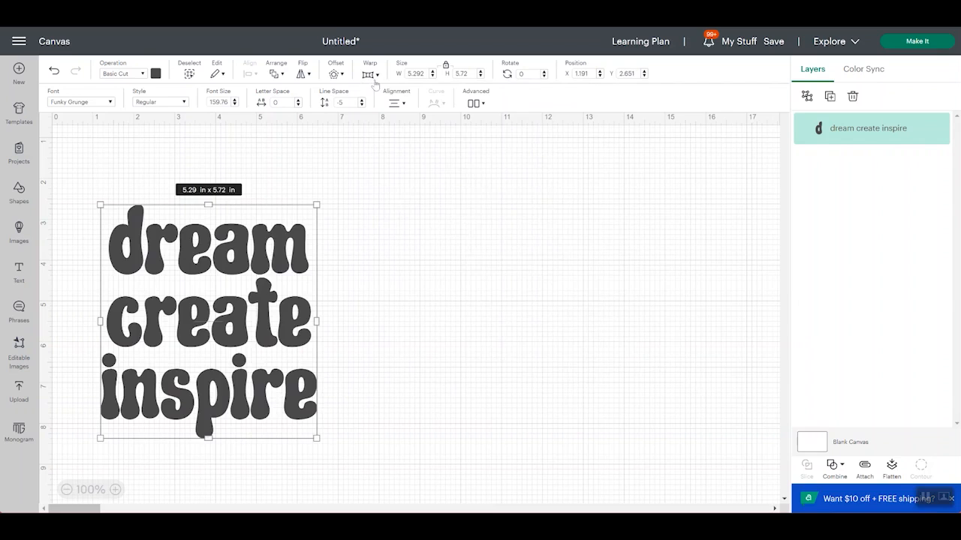
left_click(376, 74)
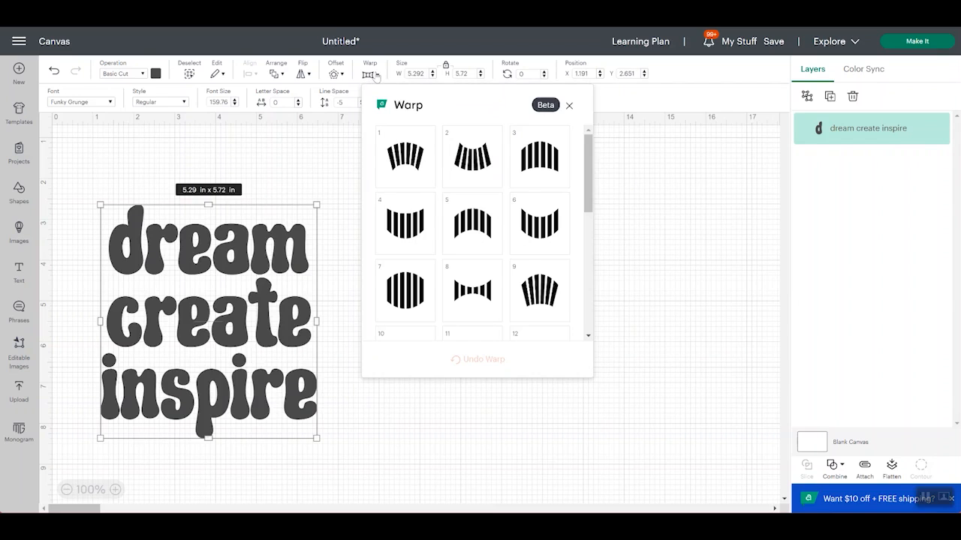
left_click(417, 164)
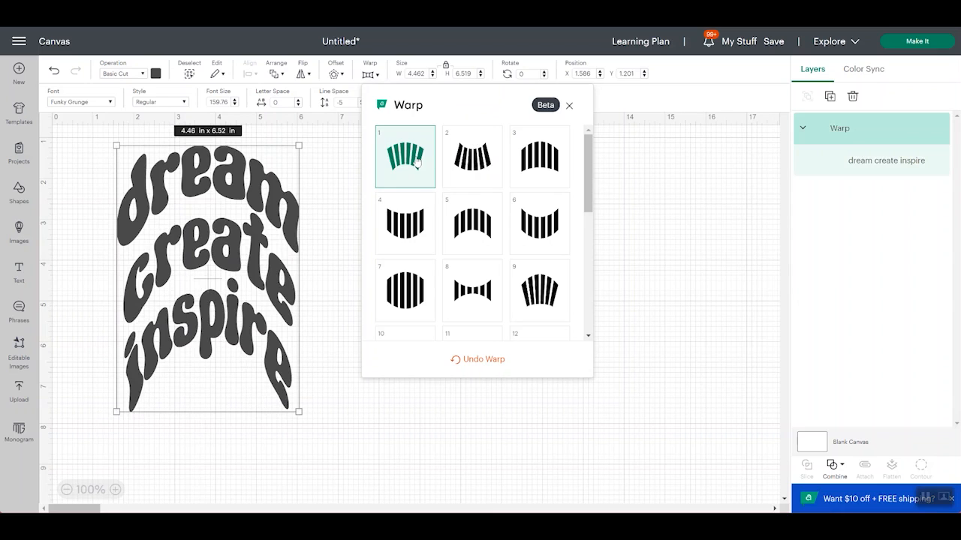
left_click(553, 167)
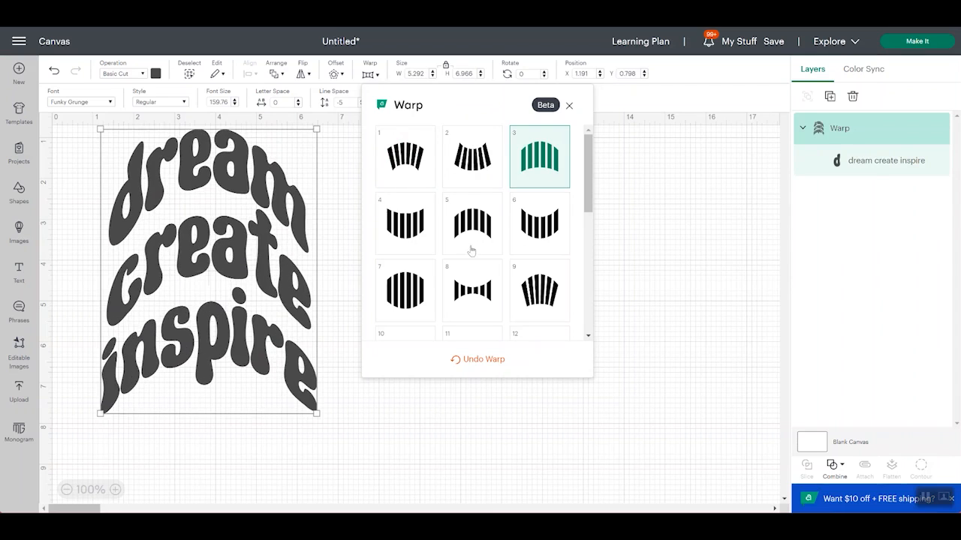
left_click(391, 291)
Apply the wavy warp style 11 to the text, look through the remaining styles, and close the warp options
scroll(539, 265, "down", 1)
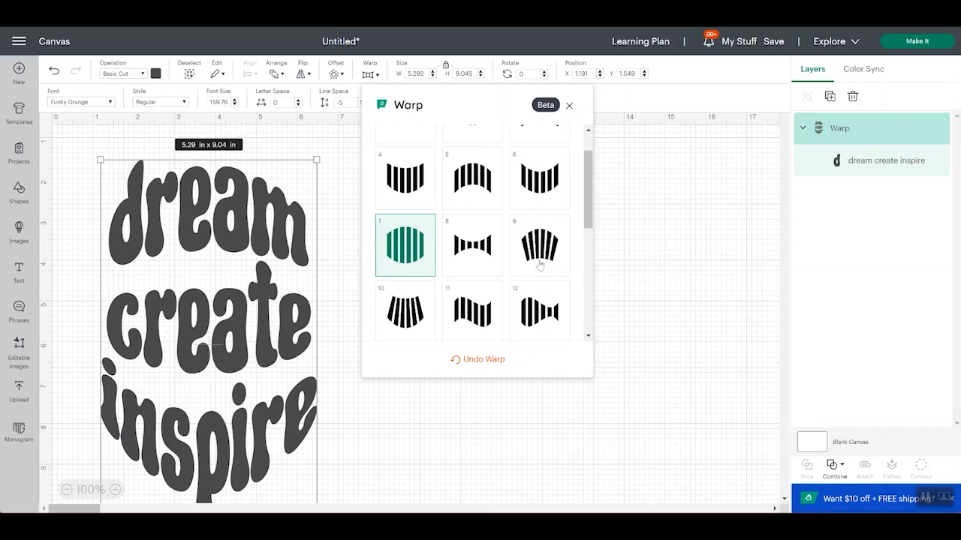
scroll(539, 265, "down", 1)
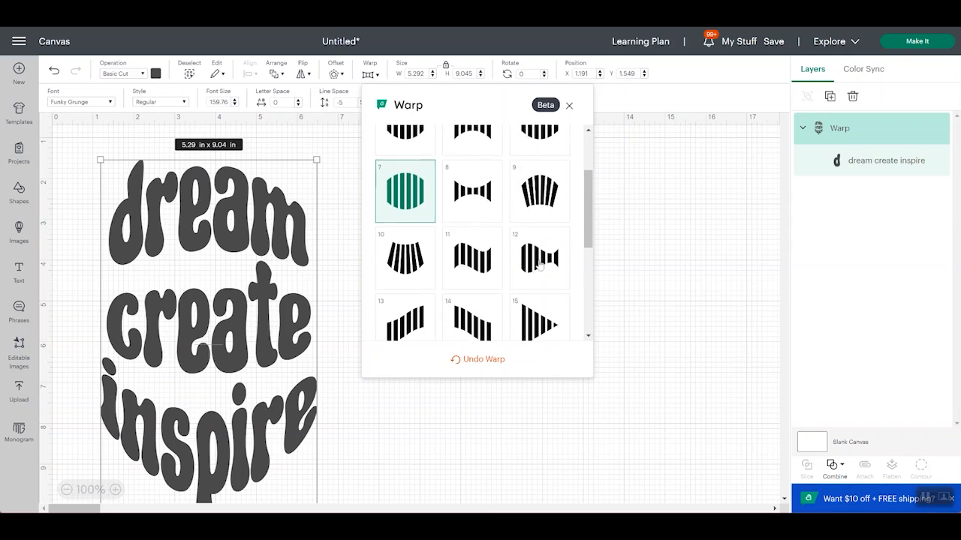
left_click(486, 257)
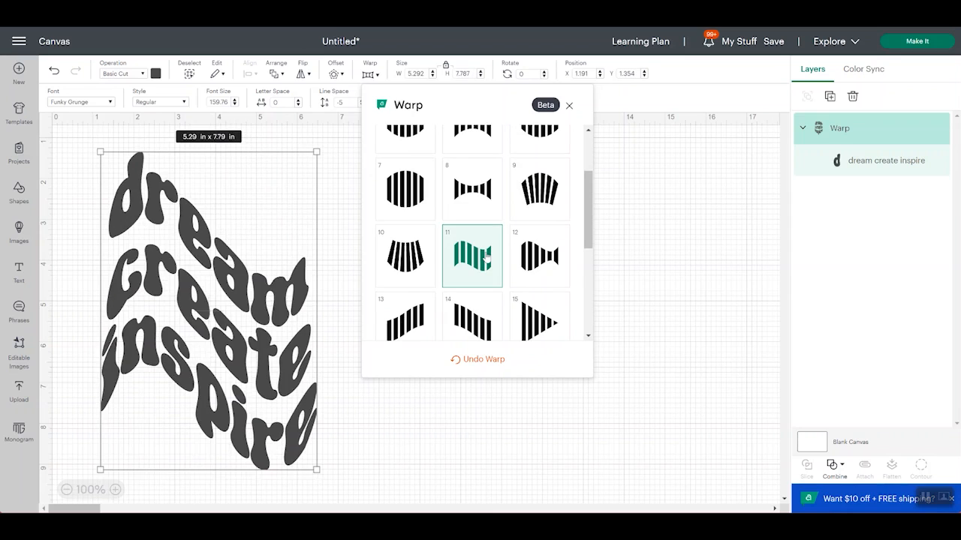
scroll(486, 256, "down", 3)
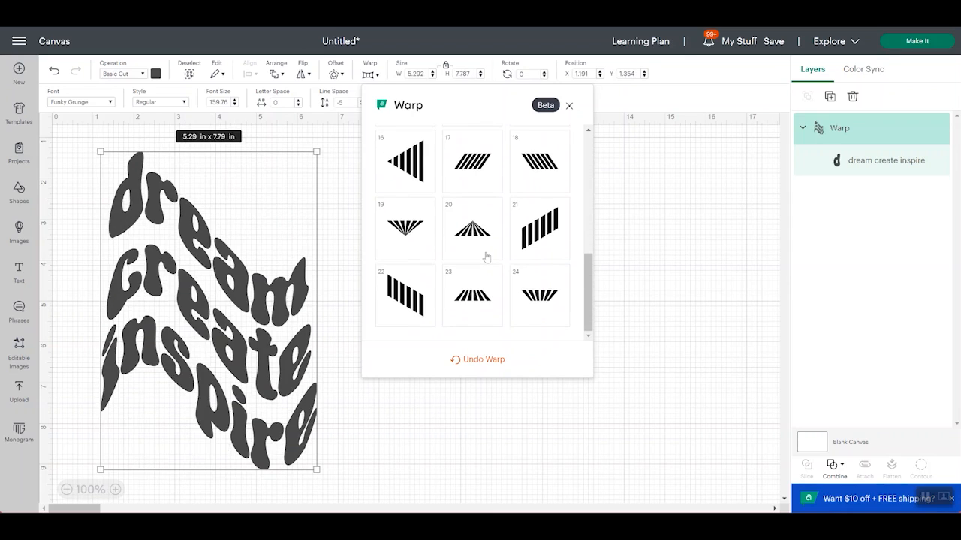
left_click(431, 448)
left_click(275, 281)
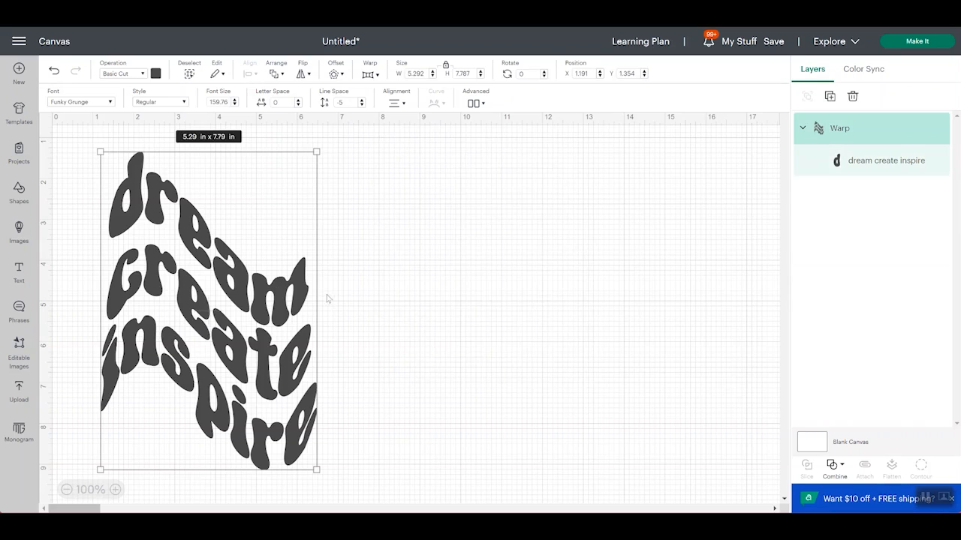
Stretch the warped text wider and flatten it to about 10.83 × 6.62 in
left_click_drag(315, 295, 542, 283)
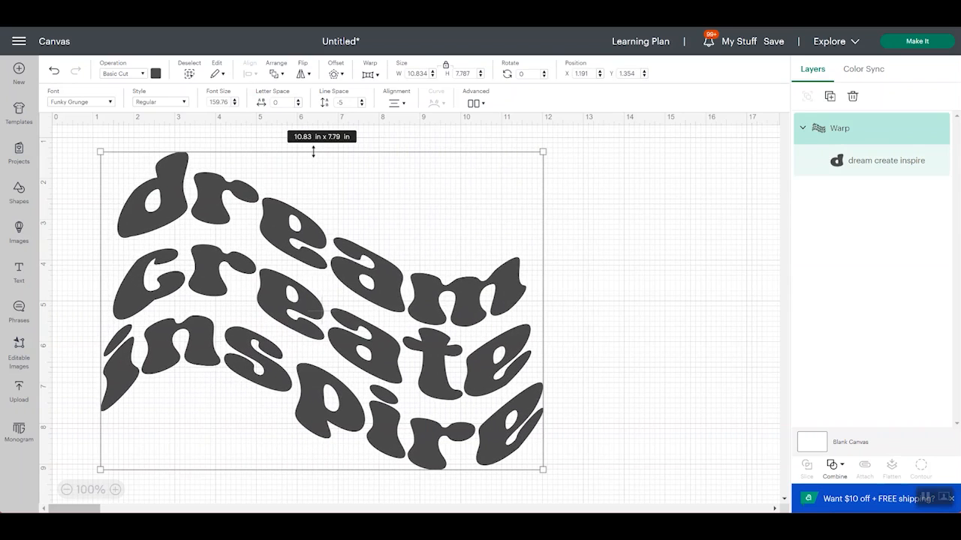
left_click_drag(313, 150, 320, 200)
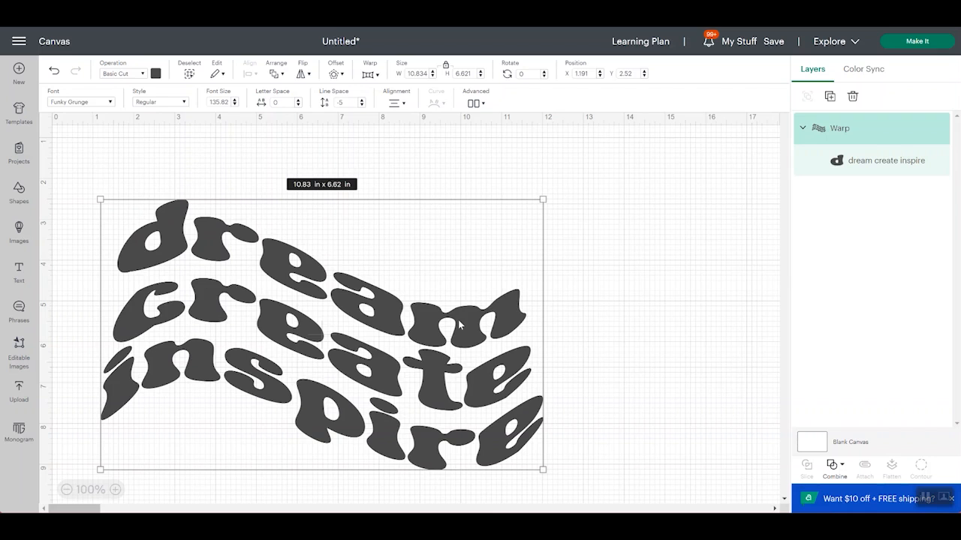
left_click(618, 223)
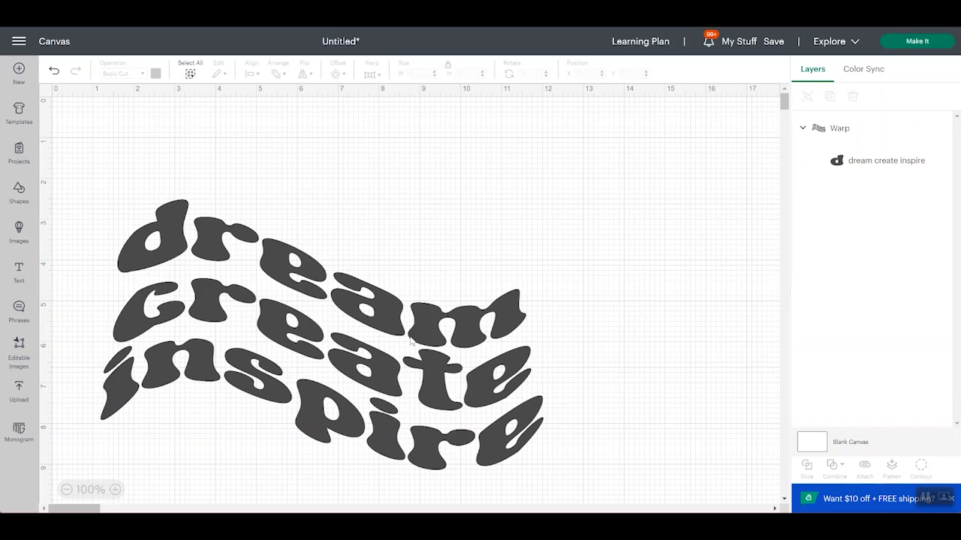
Replace the warped text with "DREAM", "CREATE" and "INSPIRE" in capitals on three lines
double_click(431, 325)
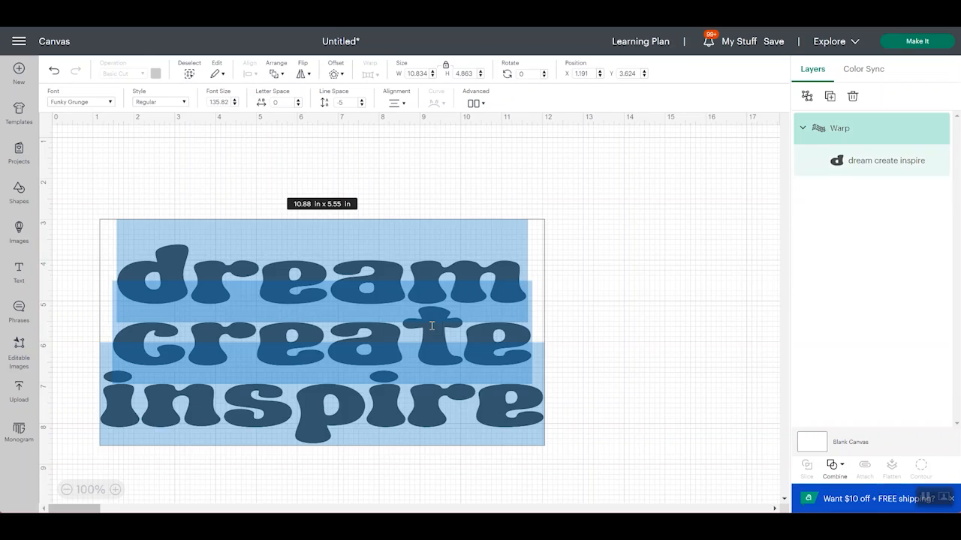
key("BackSpace")
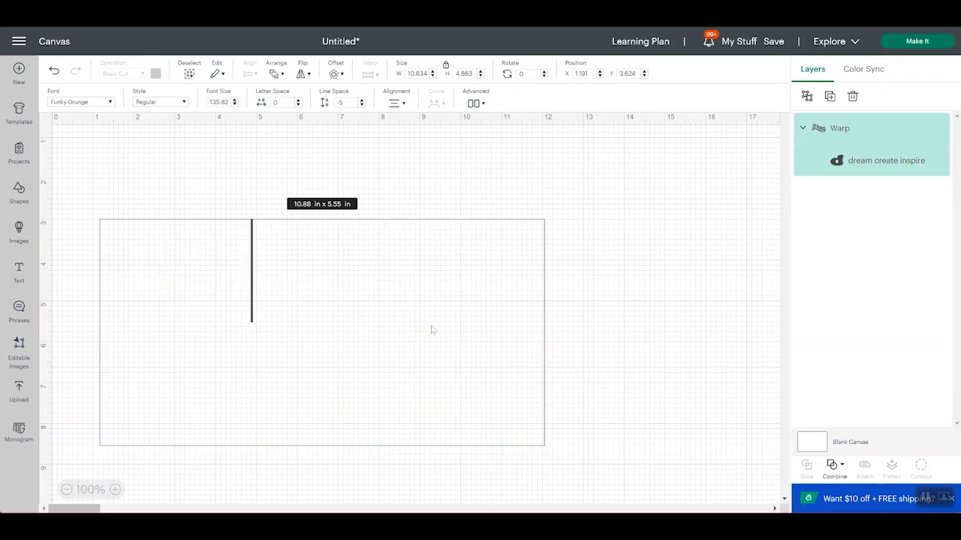
type("DREAM CREATE")
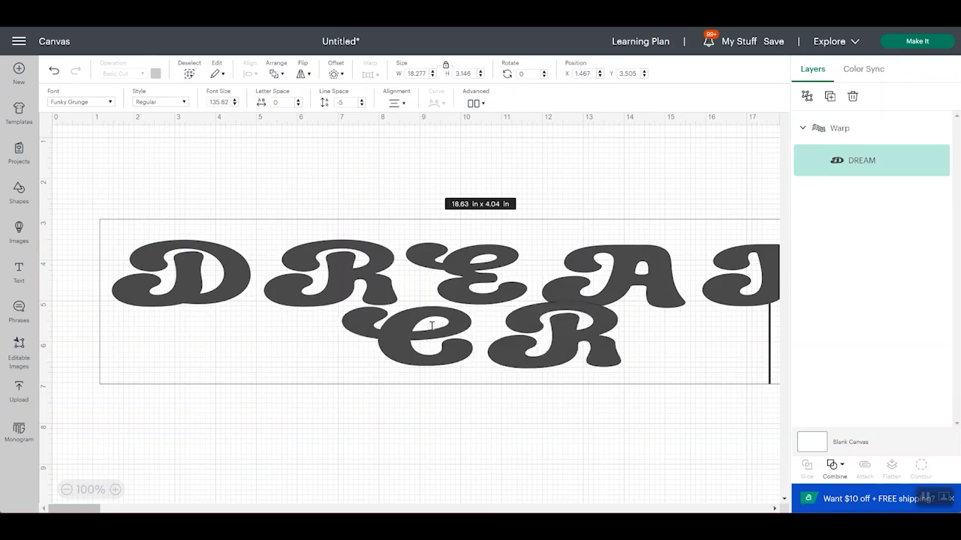
key("Return")
type("INSPIRE")
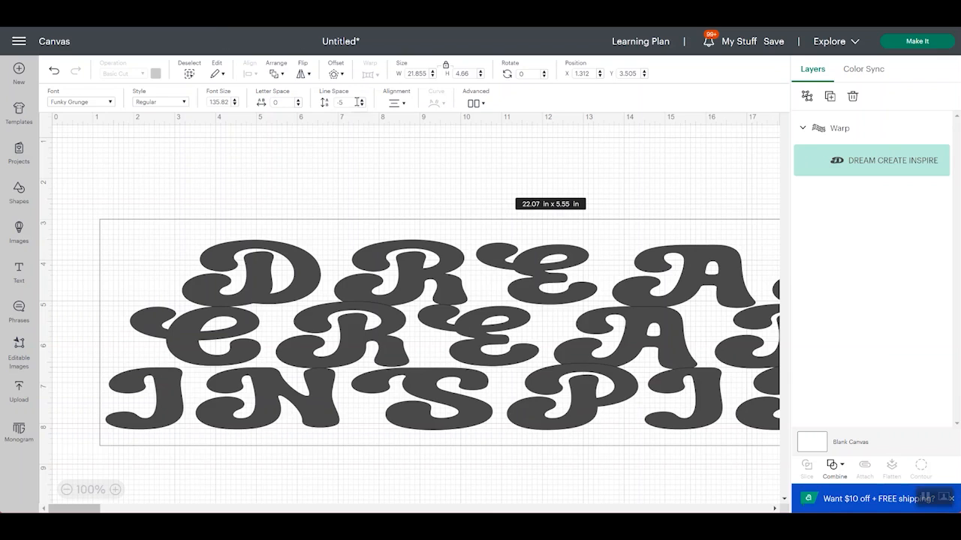
Set the capital text's line spacing to -4 and its letter spacing to -2
left_click(324, 108)
type("-4")
key("Return")
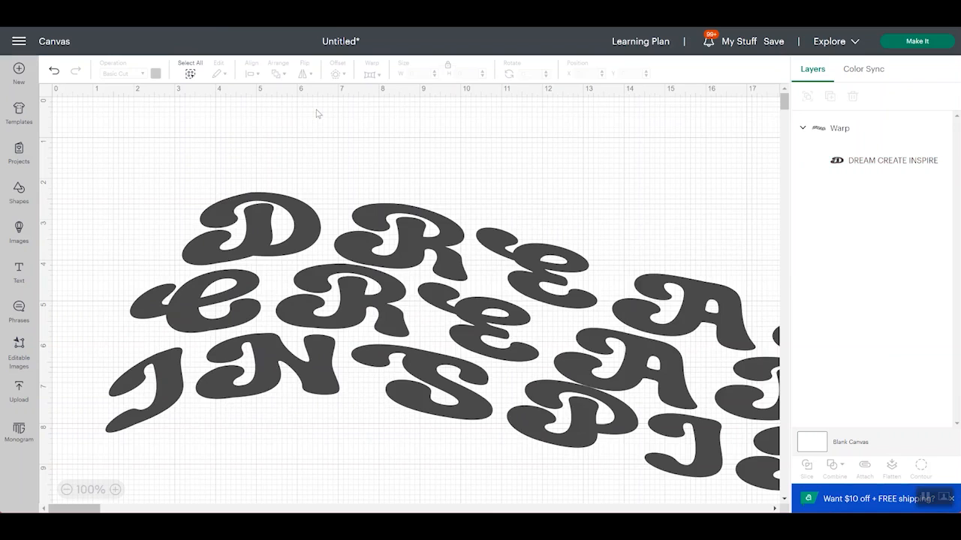
left_click(405, 257)
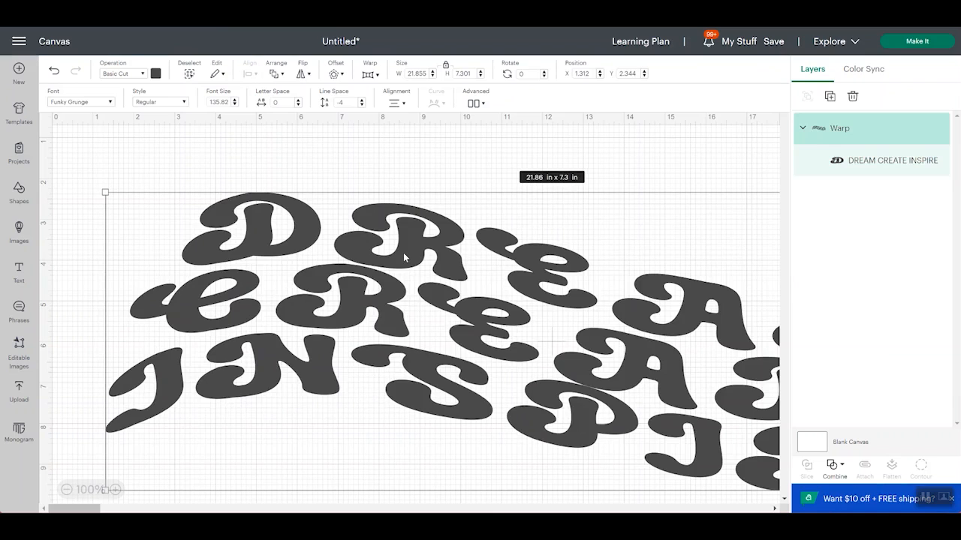
double_click(277, 103)
type("-3")
key("Tab")
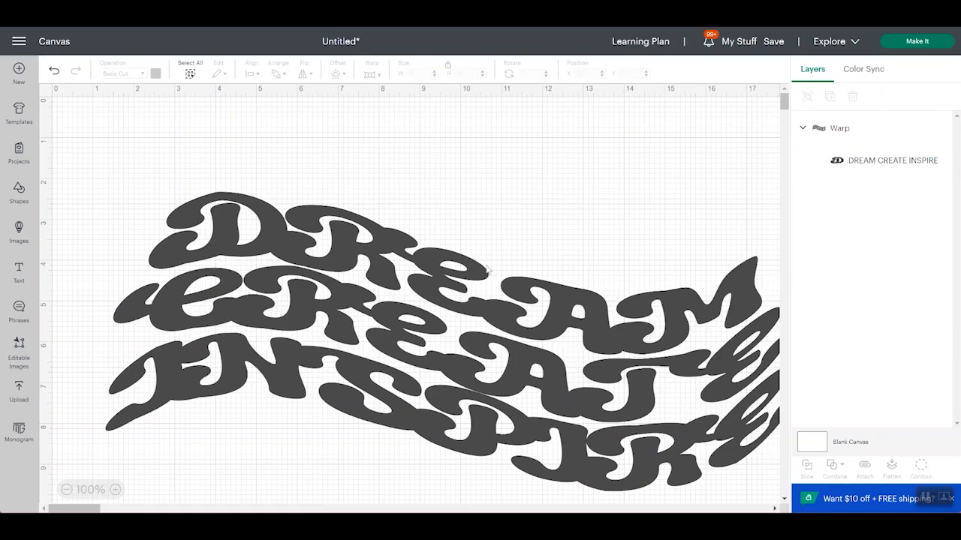
Shrink the warped text design to about 5.7 × 3.62 in
left_click(669, 324)
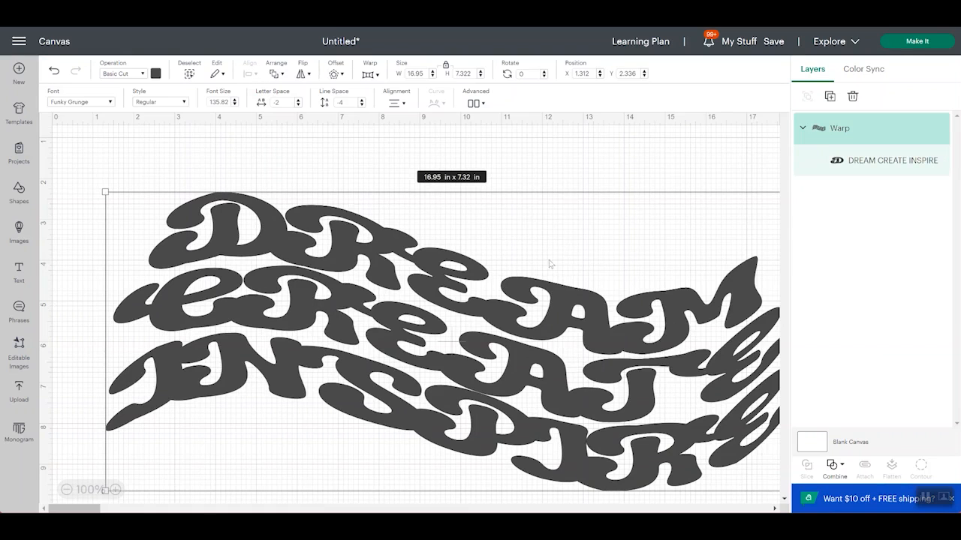
left_click_drag(102, 308, 383, 328)
left_click_drag(643, 392, 380, 353)
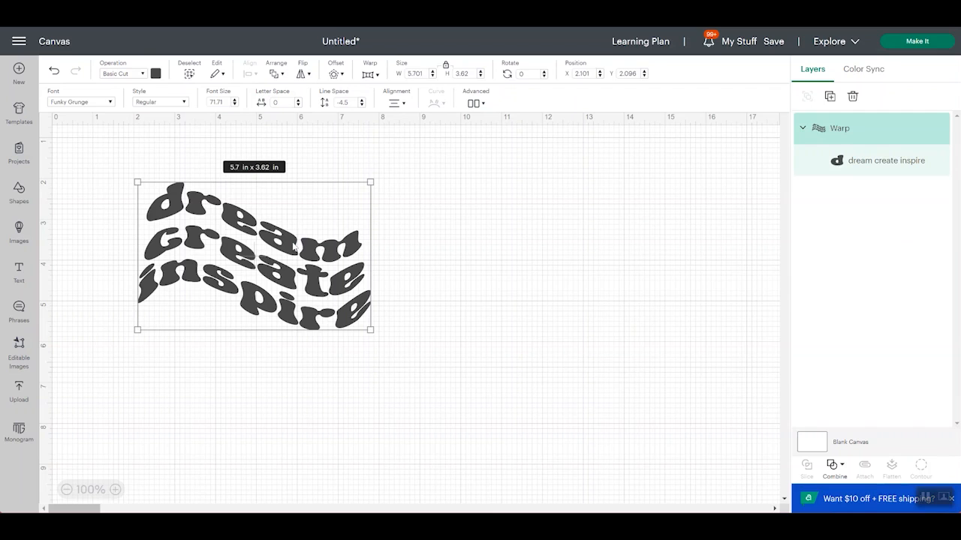
Try to ungroup the warped "dream create inspire" text to letters and undo the ungrouping
left_click(476, 103)
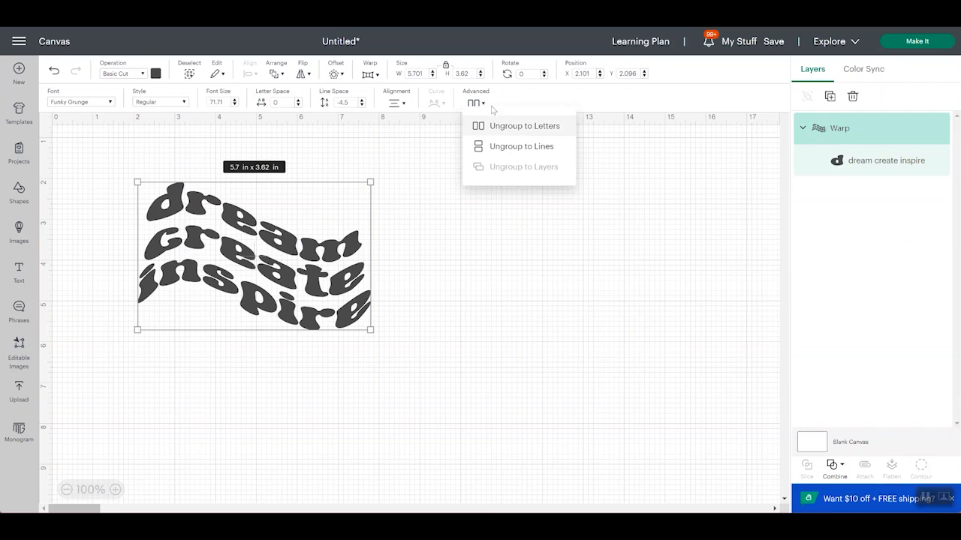
left_click(486, 107)
left_click(486, 107)
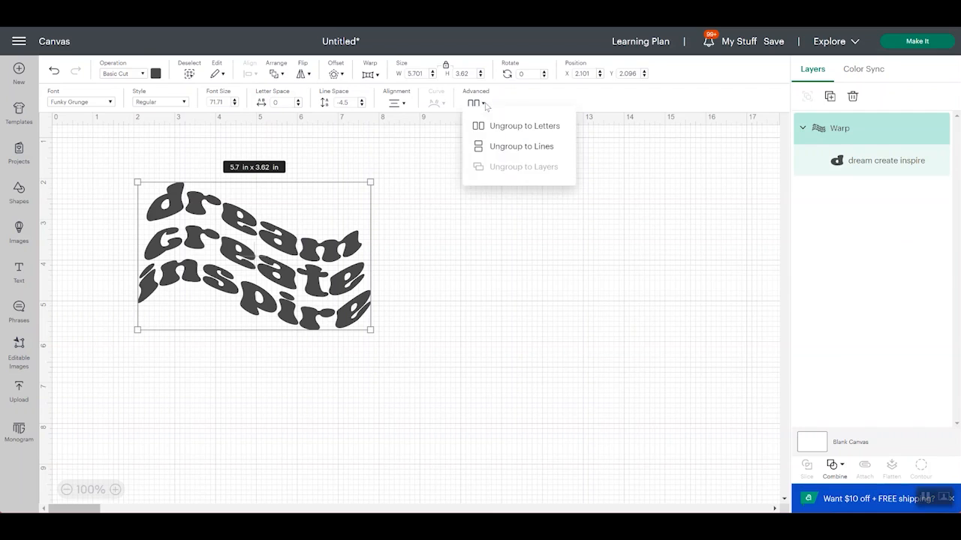
left_click(499, 123)
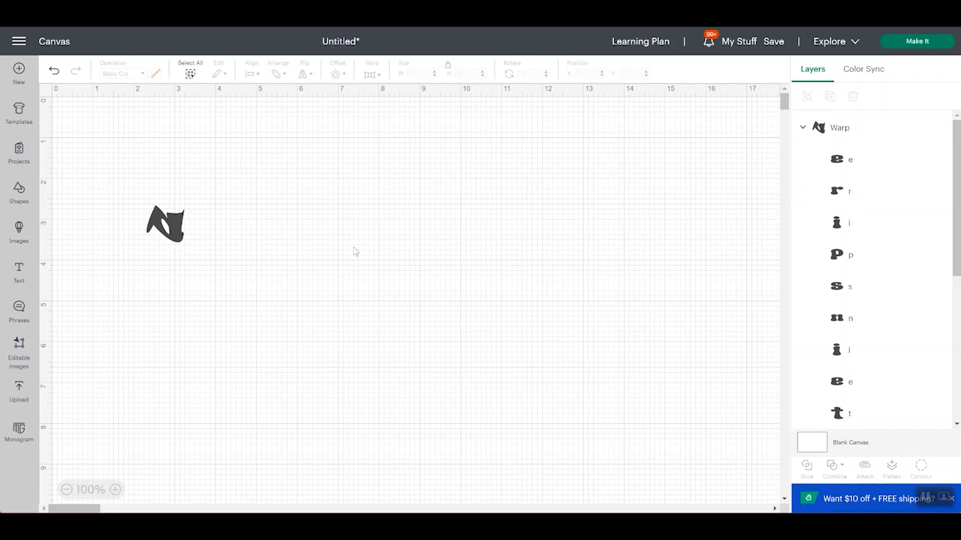
key("ctrl+z")
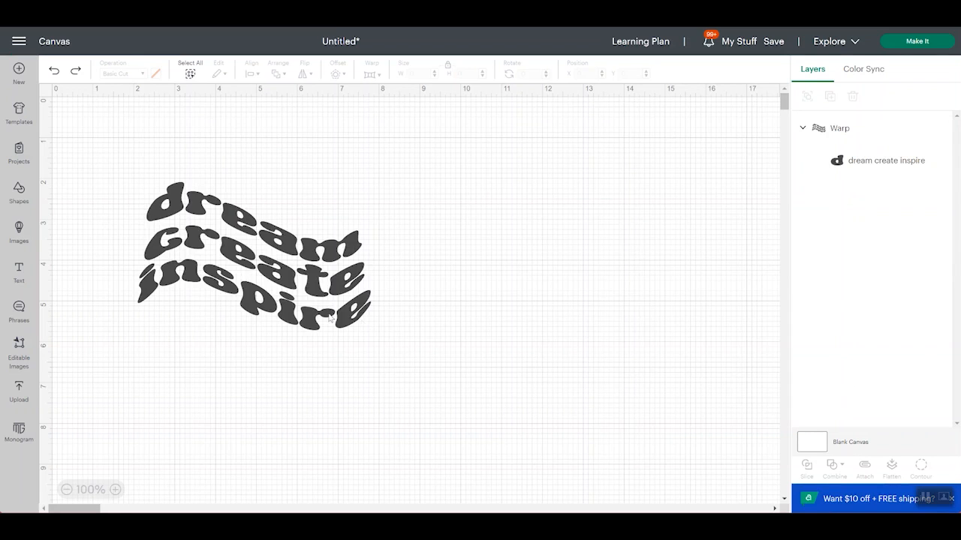
Add a 2 × 2 in square to the canvas and place it over the start of the warped text
left_click_drag(376, 358, 138, 195)
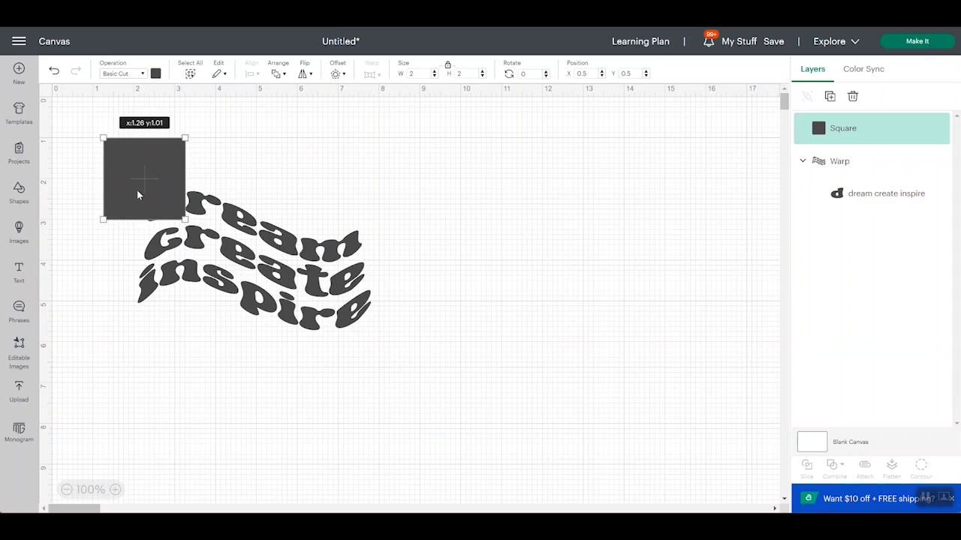
left_click_drag(137, 194, 136, 195)
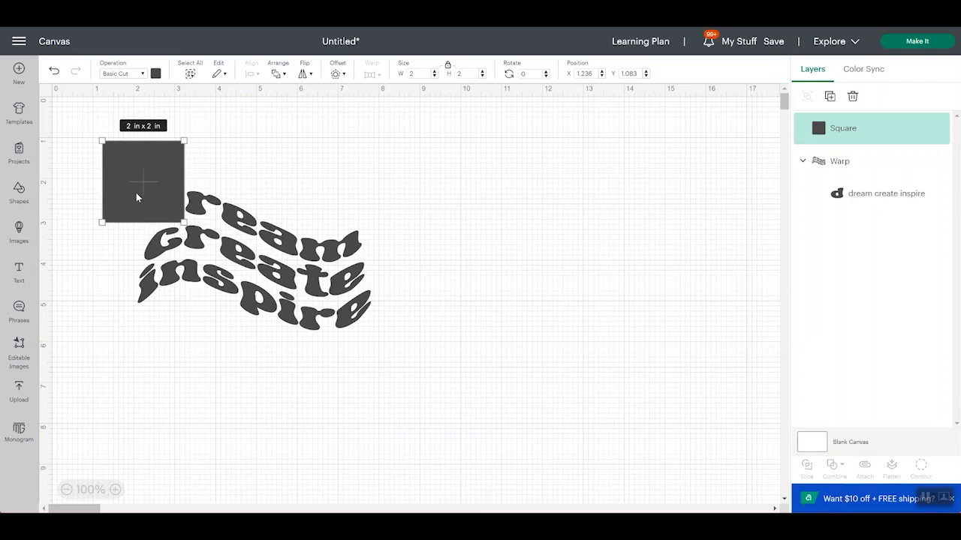
left_click(518, 339)
left_click_drag(97, 223, 79, 159)
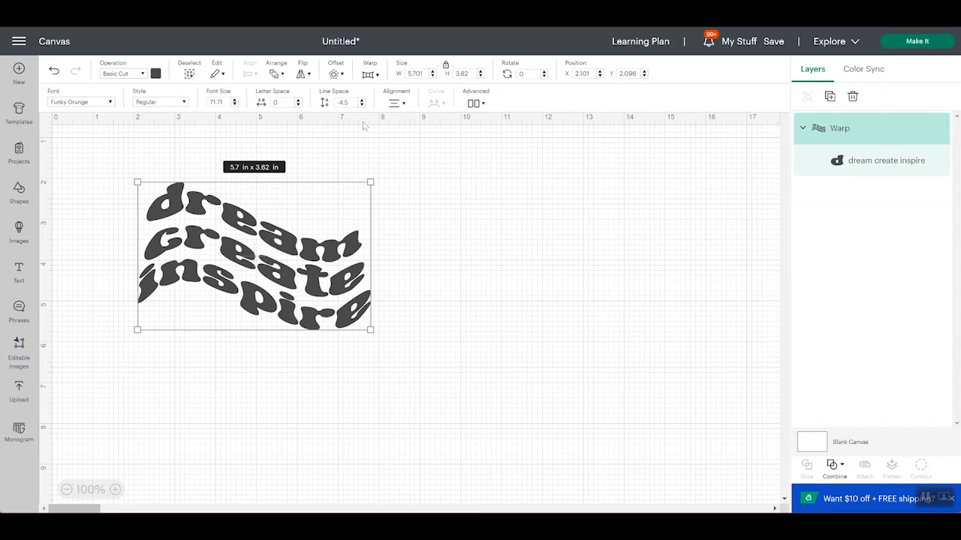
Examine the alignment and font options offered for the warped "dream create inspire" text
left_click(404, 104)
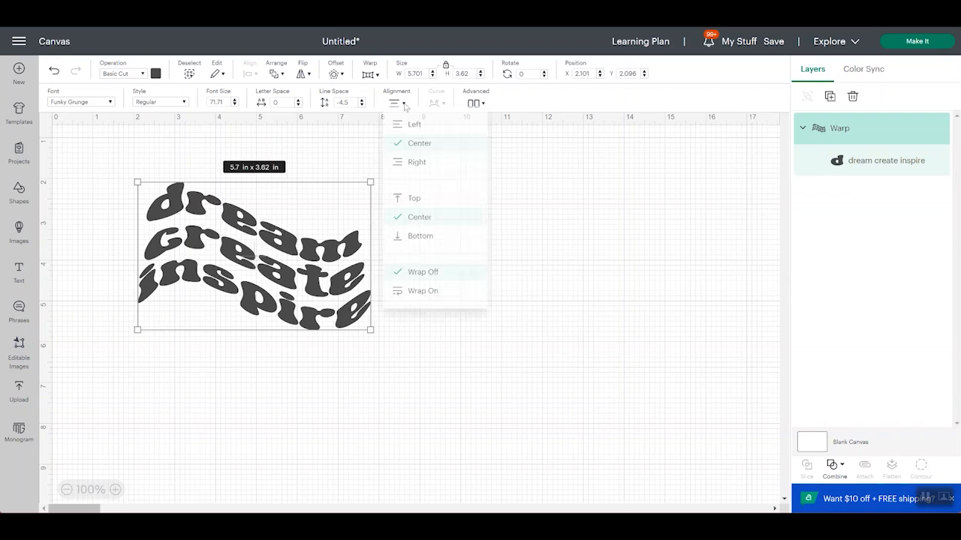
left_click(404, 105)
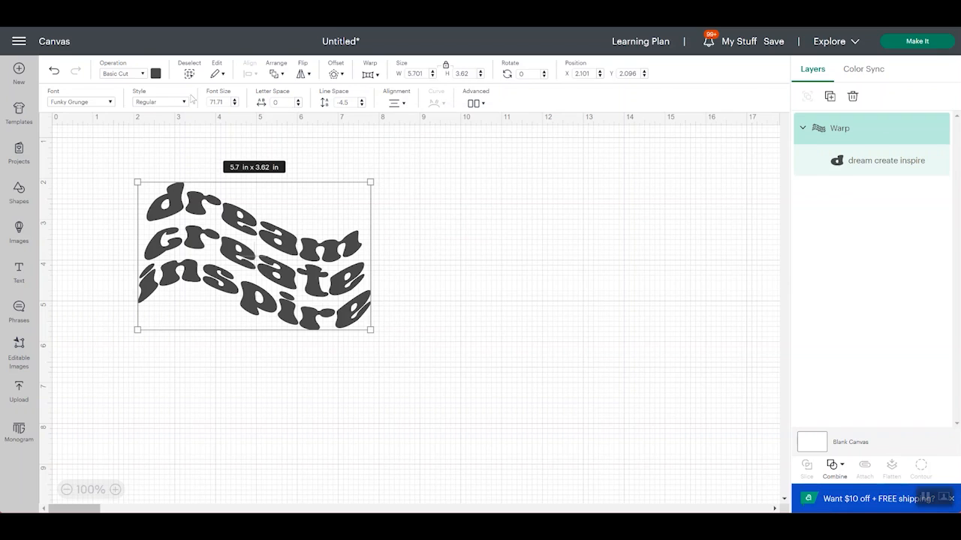
left_click(74, 103)
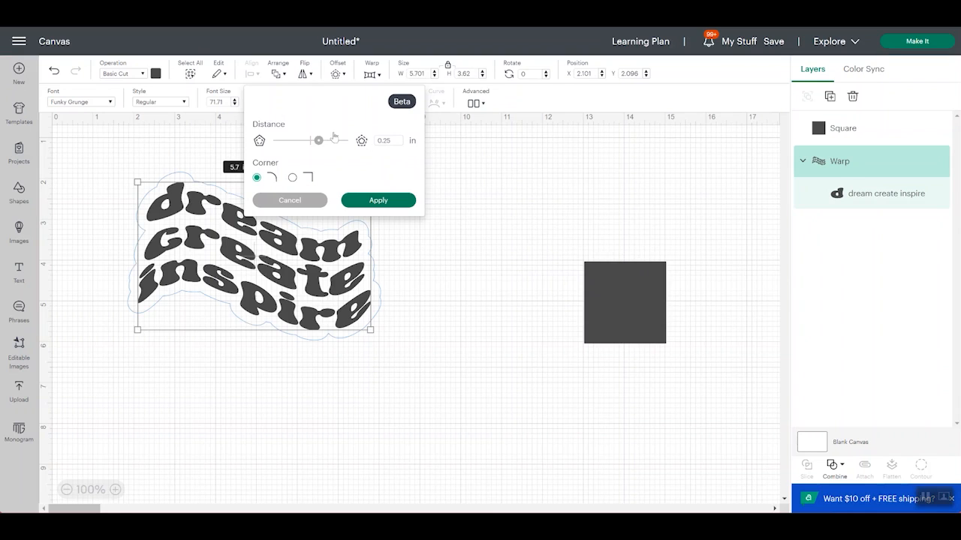
Apply a 0.153 in rounded-corner offset around the warped text and colour the offset light purple
left_click_drag(311, 141, 319, 142)
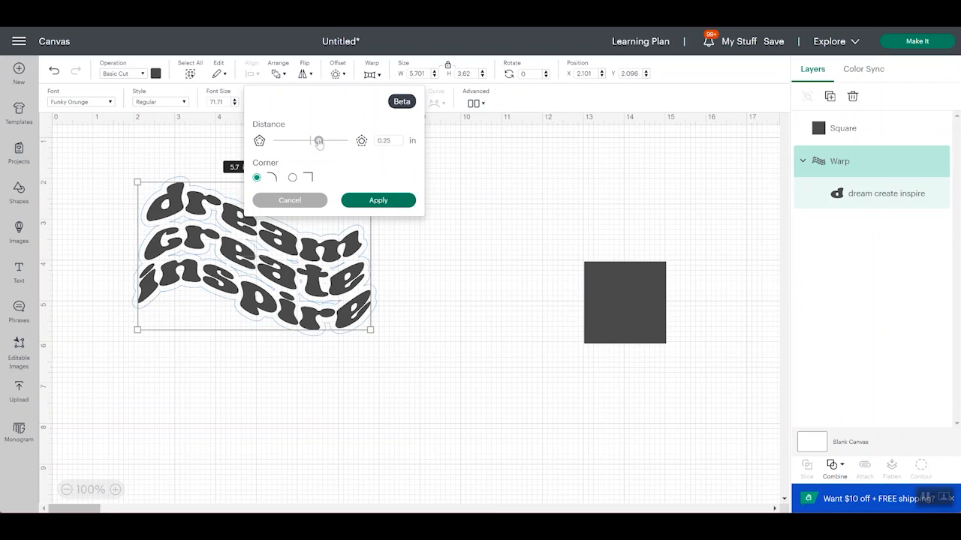
left_click_drag(319, 142, 315, 142)
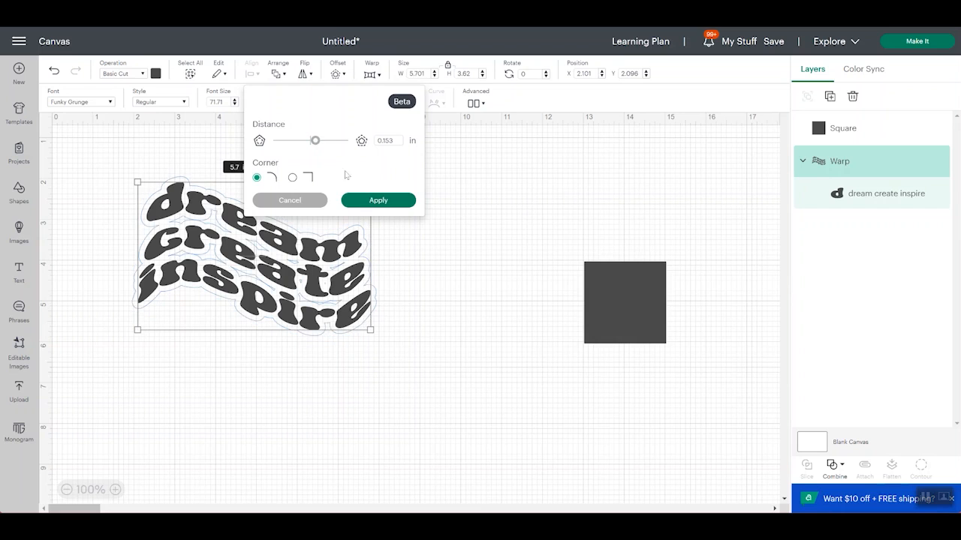
left_click(376, 202)
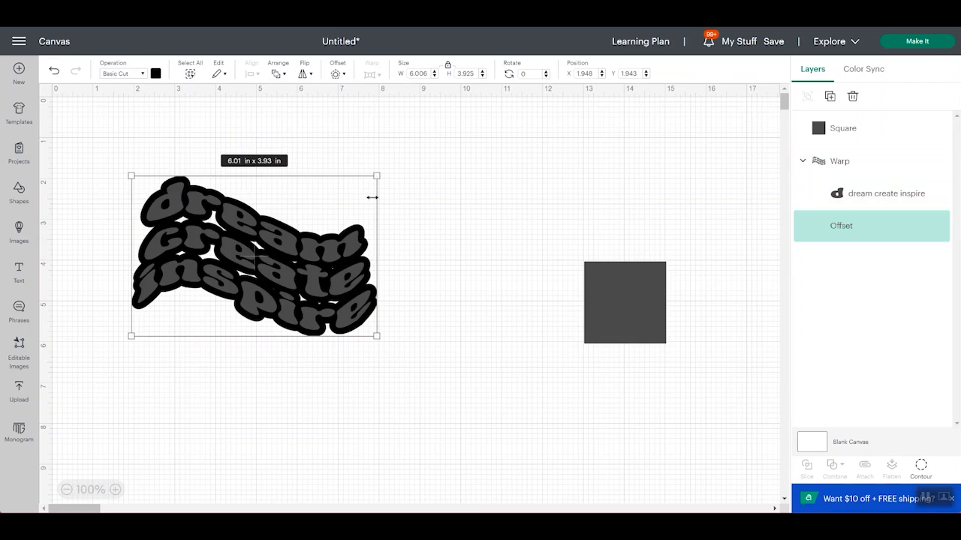
left_click(156, 74)
left_click(182, 140)
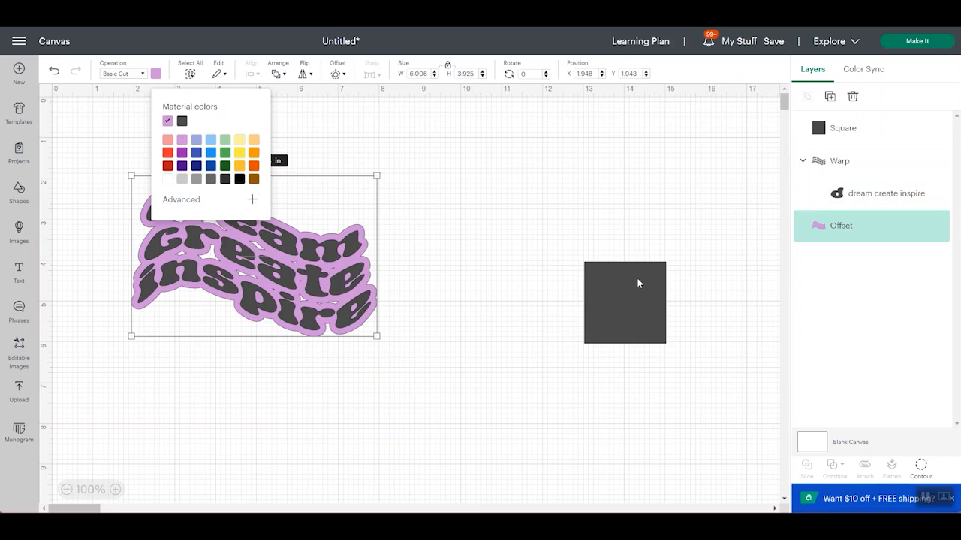
Move the square beside the warped design and stretch it into a rectangle about 6.79 × 2 in
left_click(635, 304)
left_click_drag(634, 304, 468, 259)
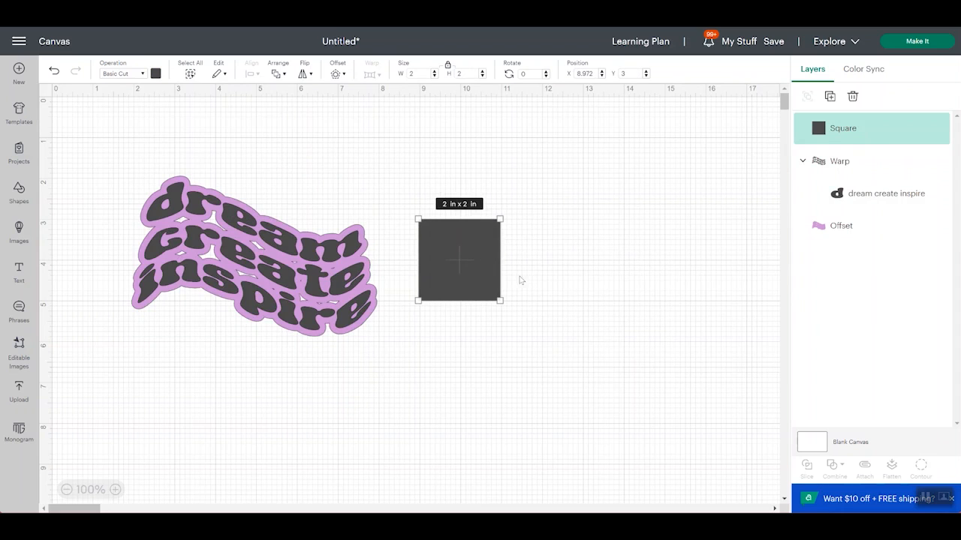
left_click_drag(546, 252, 695, 260)
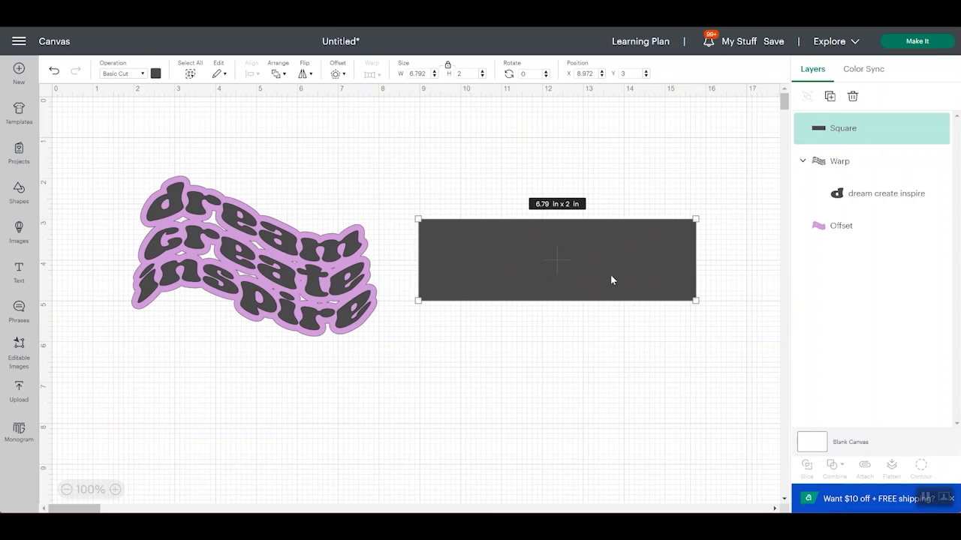
Insert the "I Run A Tight Shipwreck" phrase image and shrink it to fit below the rectangle
left_click(19, 309)
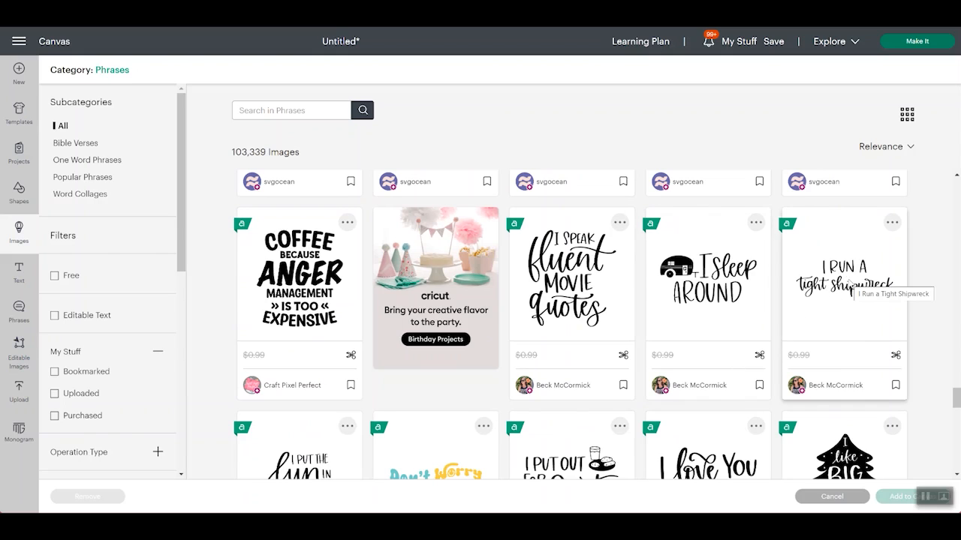
left_click(849, 285)
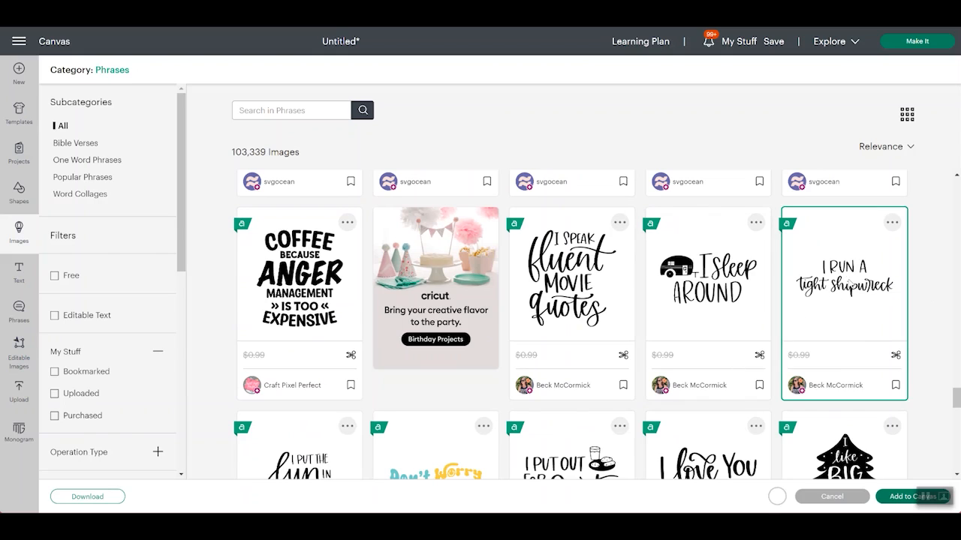
left_click(903, 501)
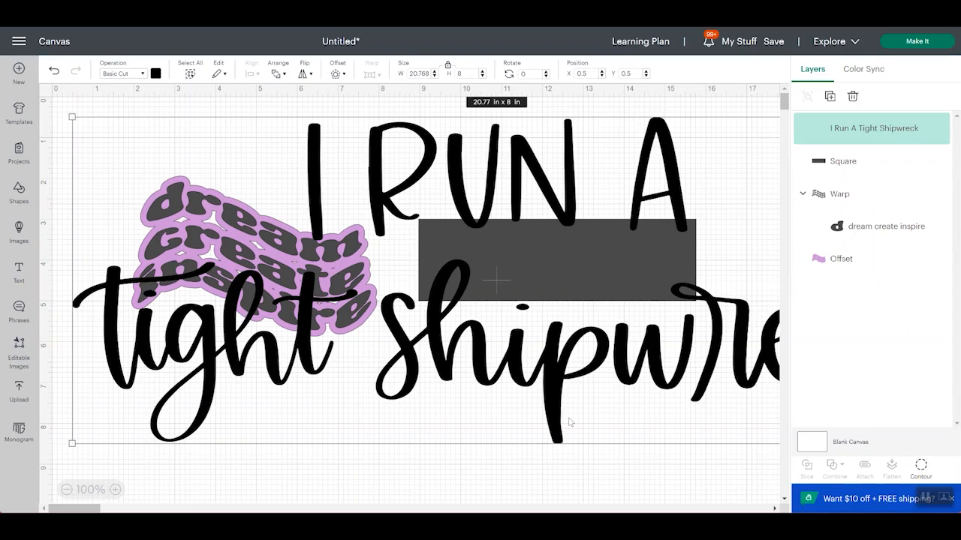
left_click_drag(385, 144, 386, 247)
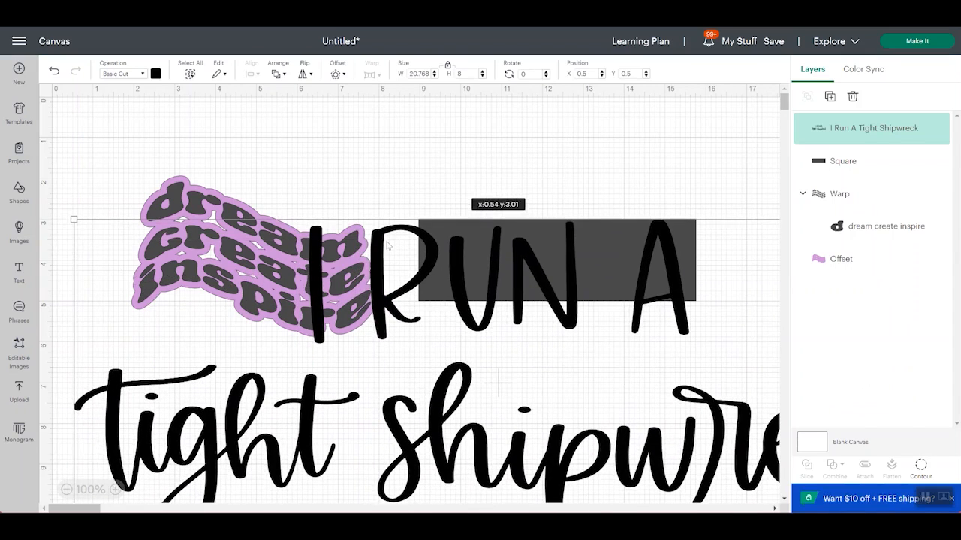
left_click_drag(77, 223, 520, 488)
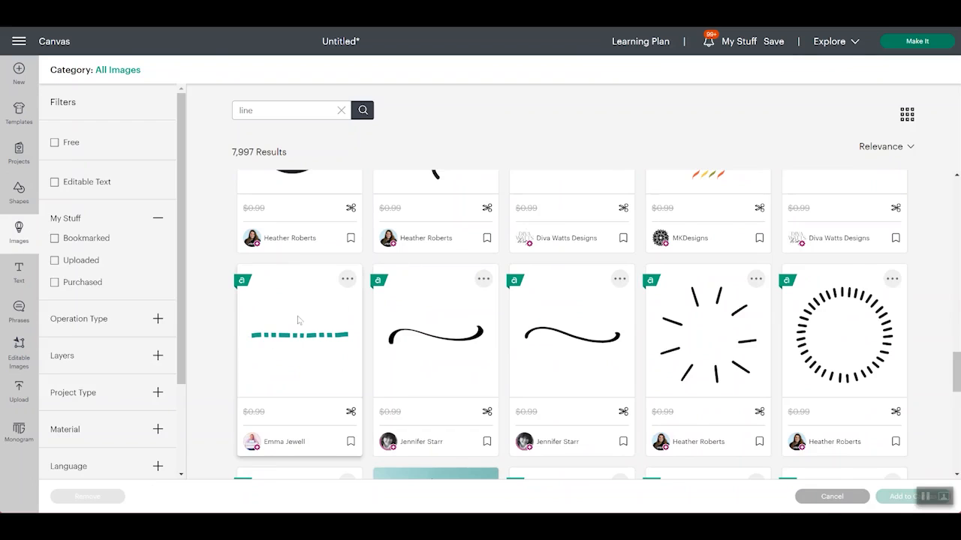
Insert the teal dashed line image from the "line" search and move it above the rectangle
left_click(300, 321)
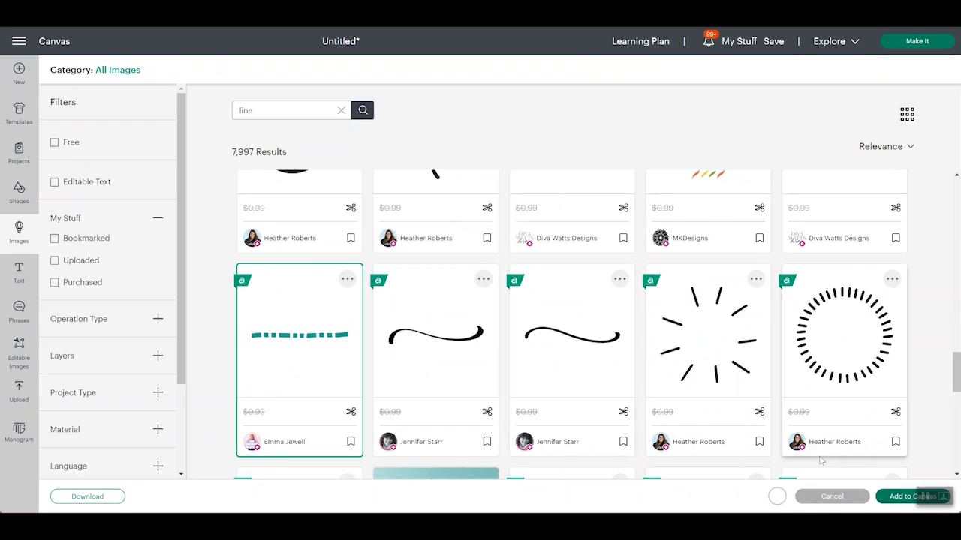
left_click(896, 500)
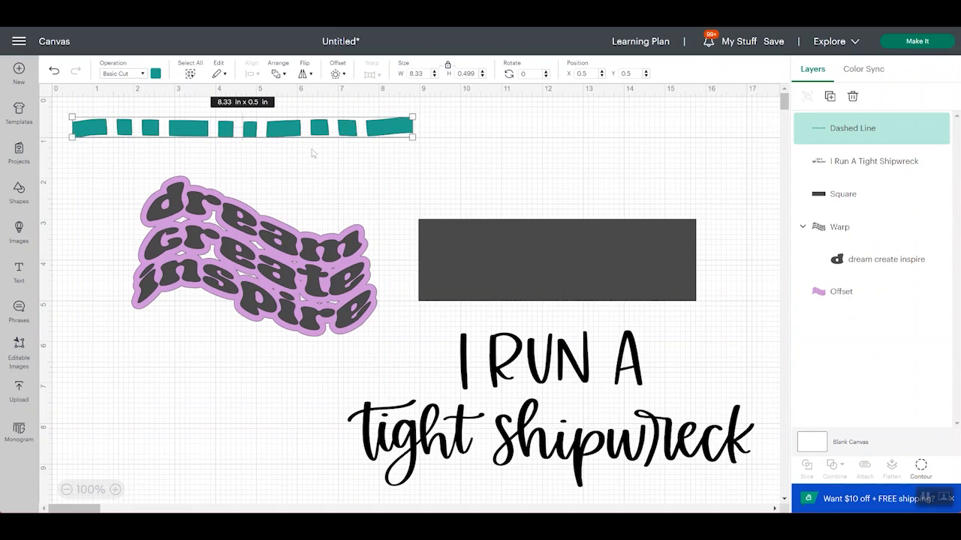
left_click_drag(283, 131, 591, 164)
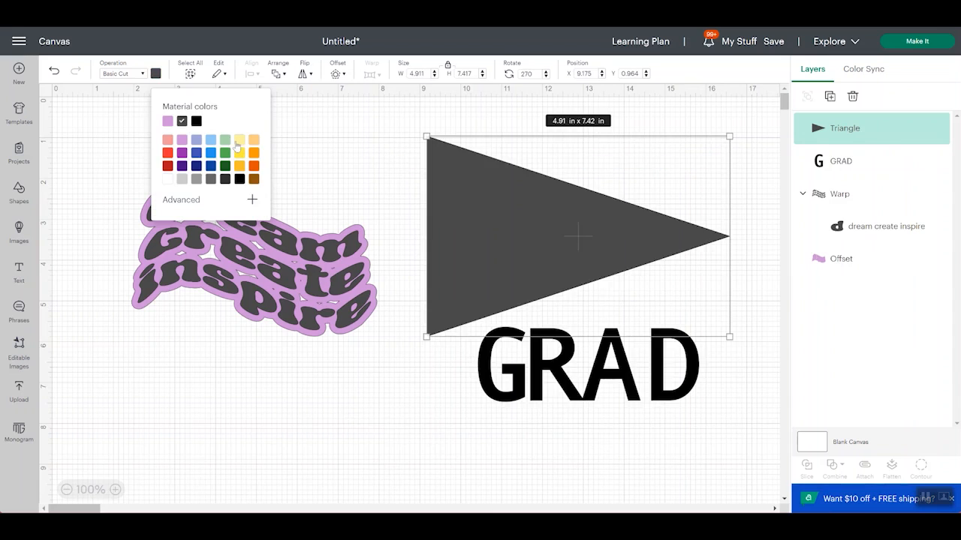
Colour the triangle light yellow
left_click(237, 145)
left_click(413, 434)
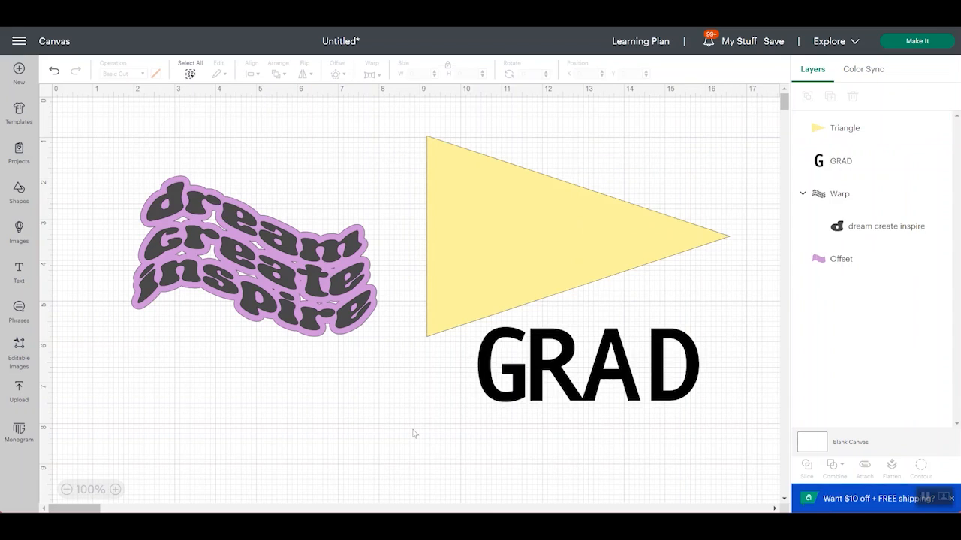
left_click(576, 227)
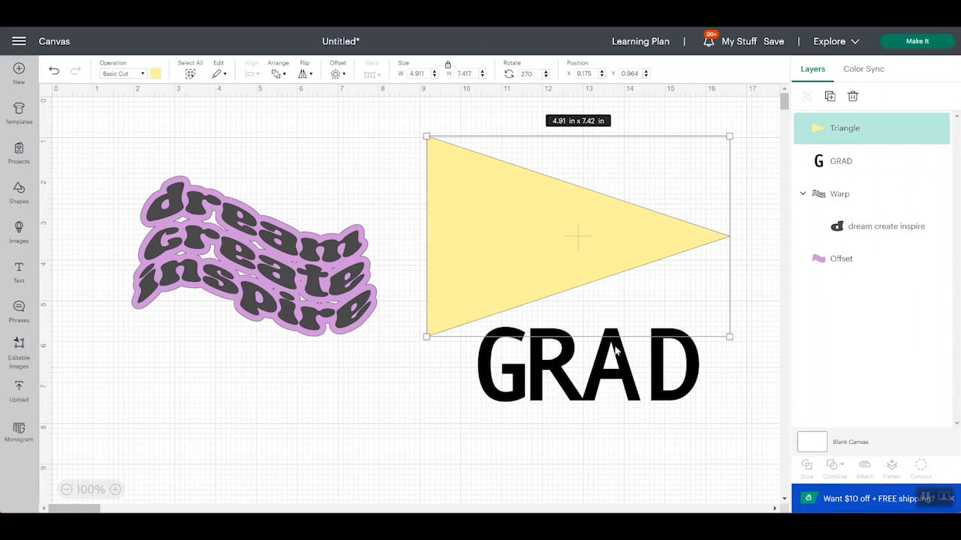
Move the GRAD text onto the yellow triangle and bring it to the front
left_click(644, 379)
left_click_drag(624, 385, 597, 255)
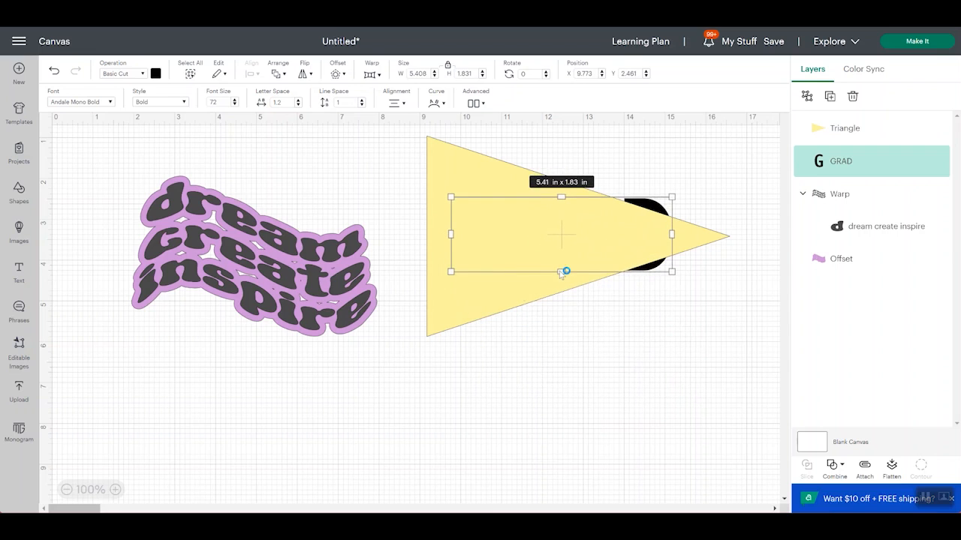
left_click(283, 73)
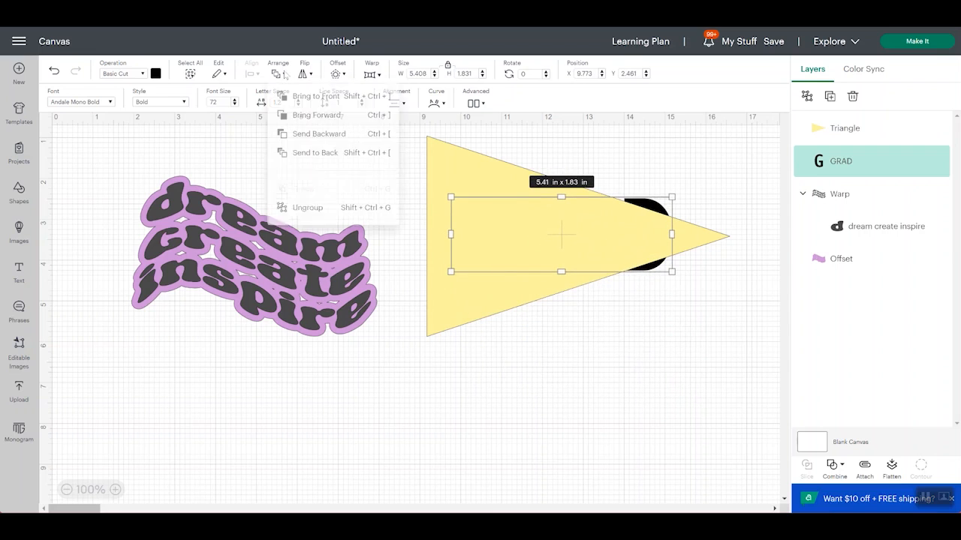
left_click(305, 97)
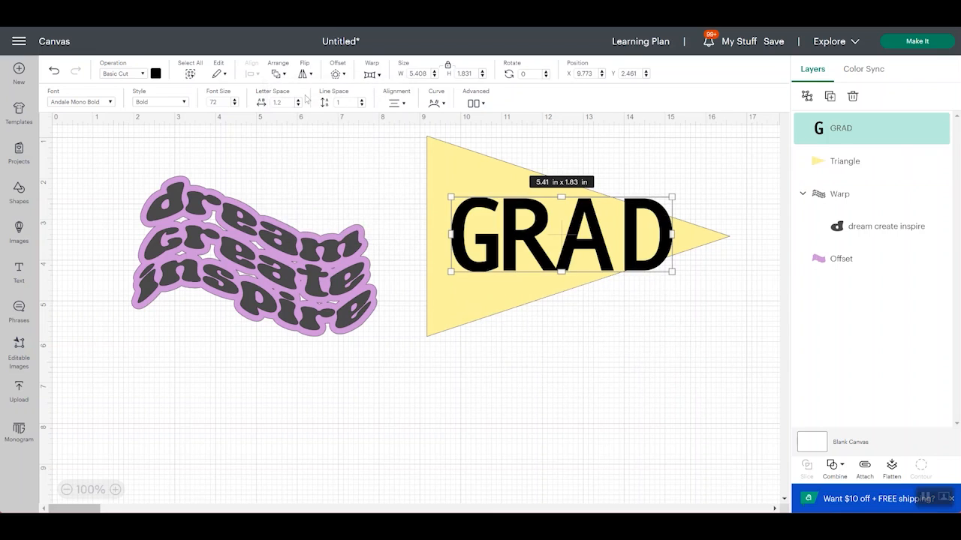
Warp the GRAD text with the style that tapers towards its last letter, following the pennant shape
left_click(372, 74)
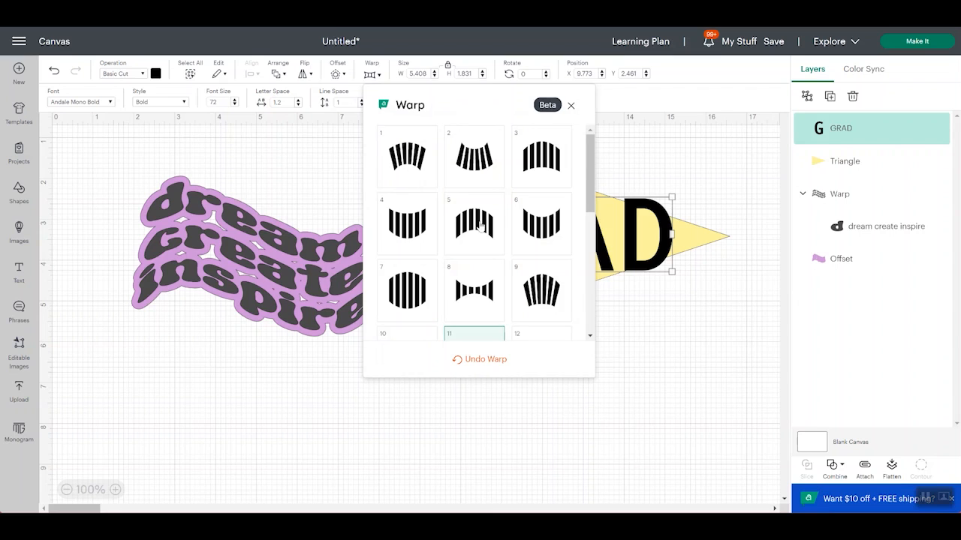
scroll(480, 226, "down", 4)
left_click(541, 162)
left_click(695, 375)
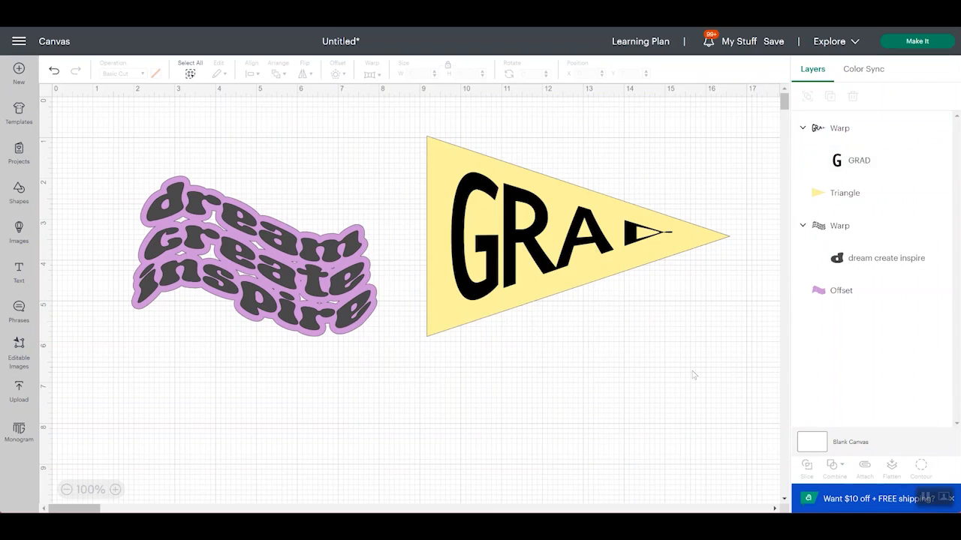
Enlarge the warped GRAD text to about 6.39 × 3.7 in and position it within the triangle
left_click(635, 237)
left_click_drag(670, 297, 688, 309)
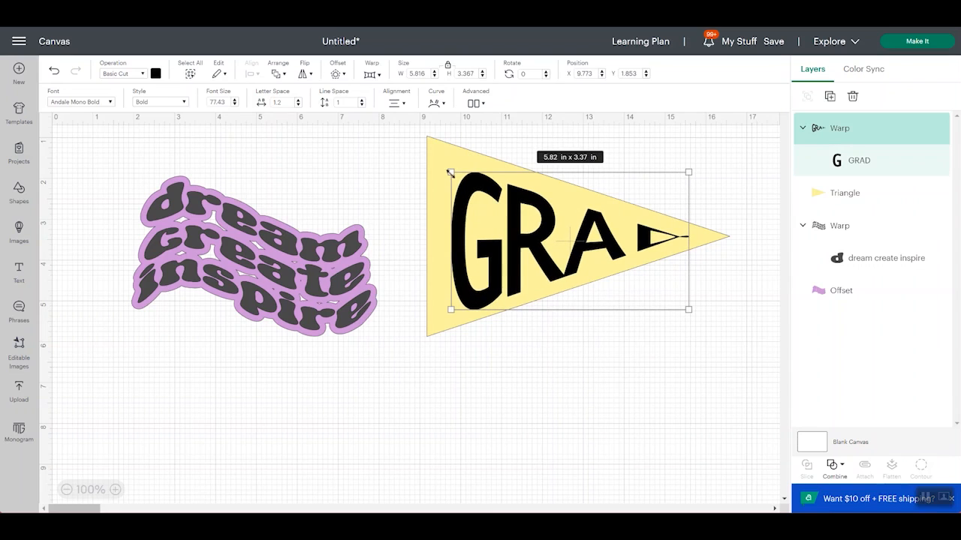
left_click_drag(451, 172, 427, 159)
left_click_drag(580, 241, 588, 246)
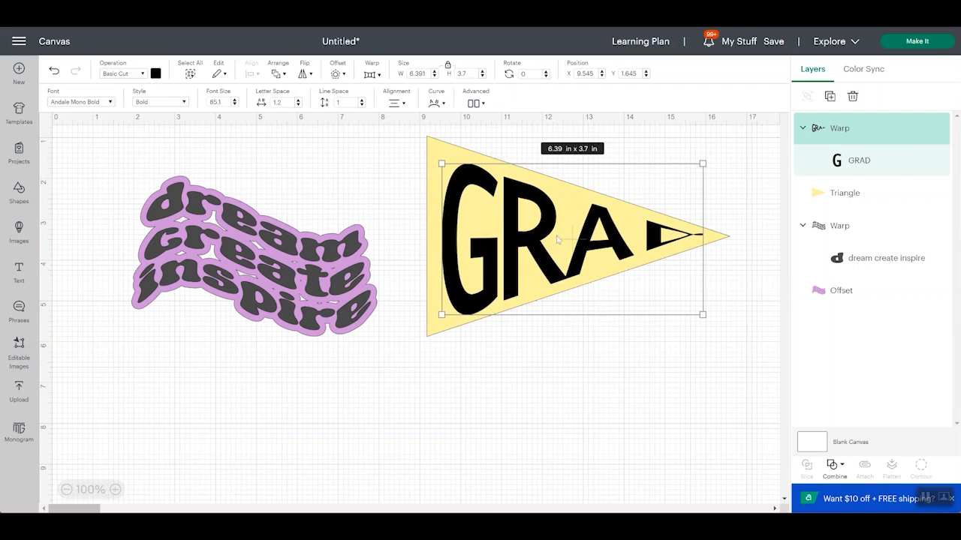
left_click(89, 106)
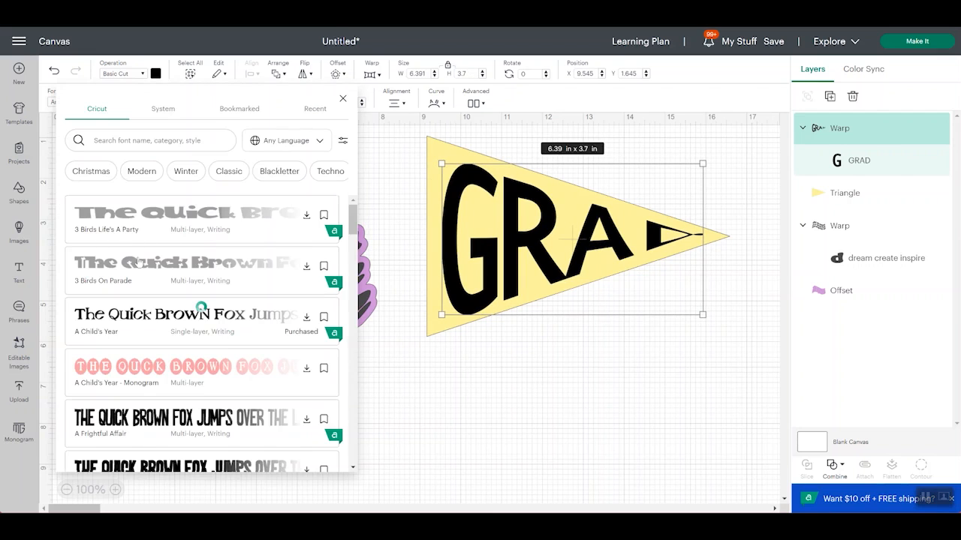
scroll(139, 260, "down", 10)
scroll(139, 261, "down", 6)
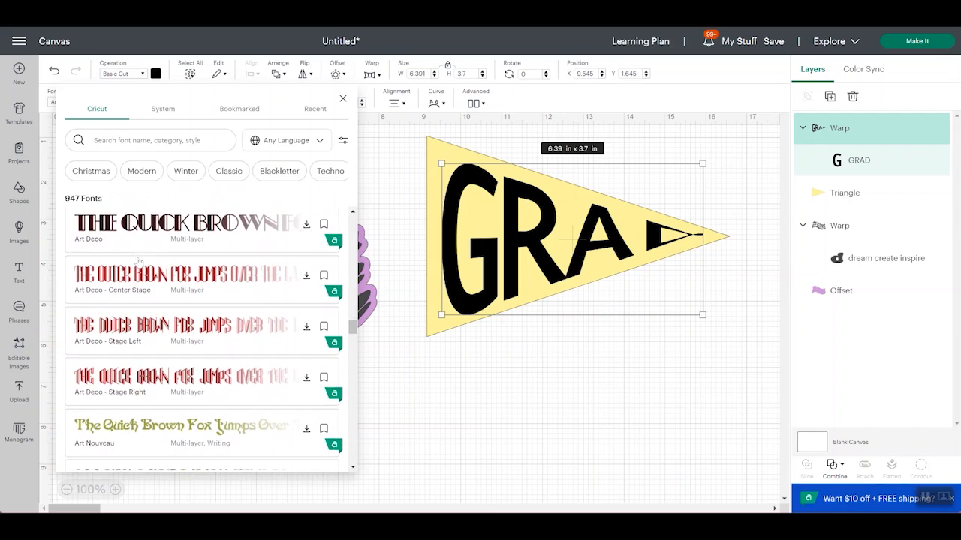
left_click(521, 238)
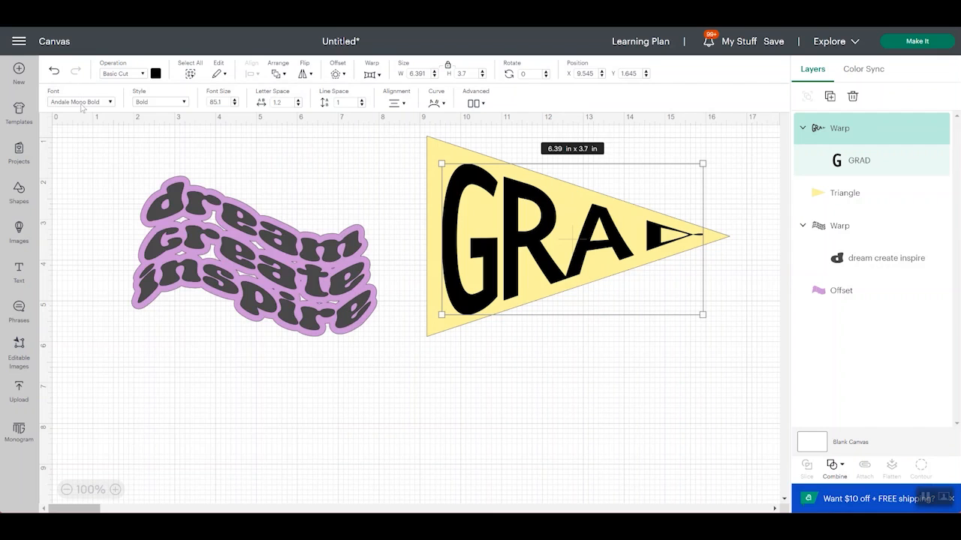
Change the warped GRAD text to the multi-layer Art Deco font despite losing the warp, and move it into the triangle
left_click(81, 102)
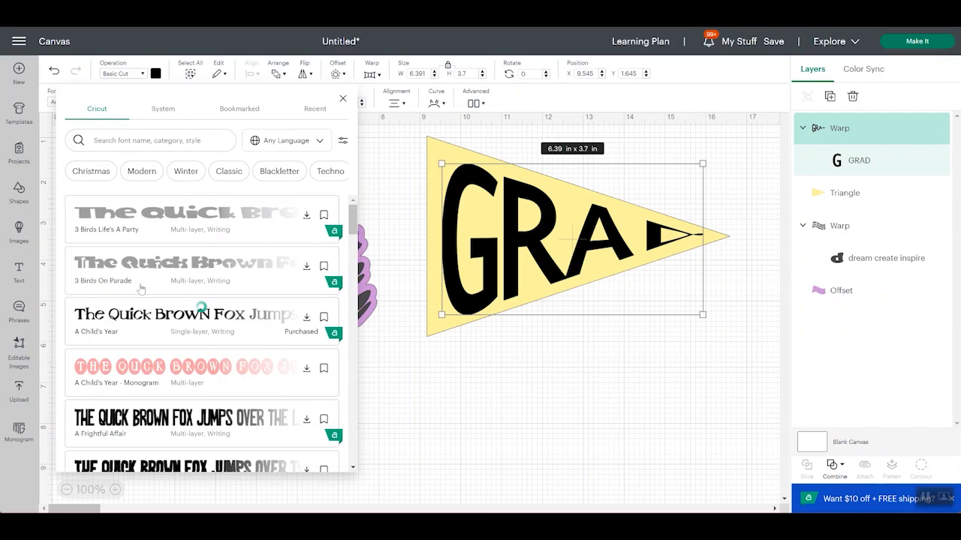
scroll(140, 291, "down", 5)
scroll(141, 291, "down", 6)
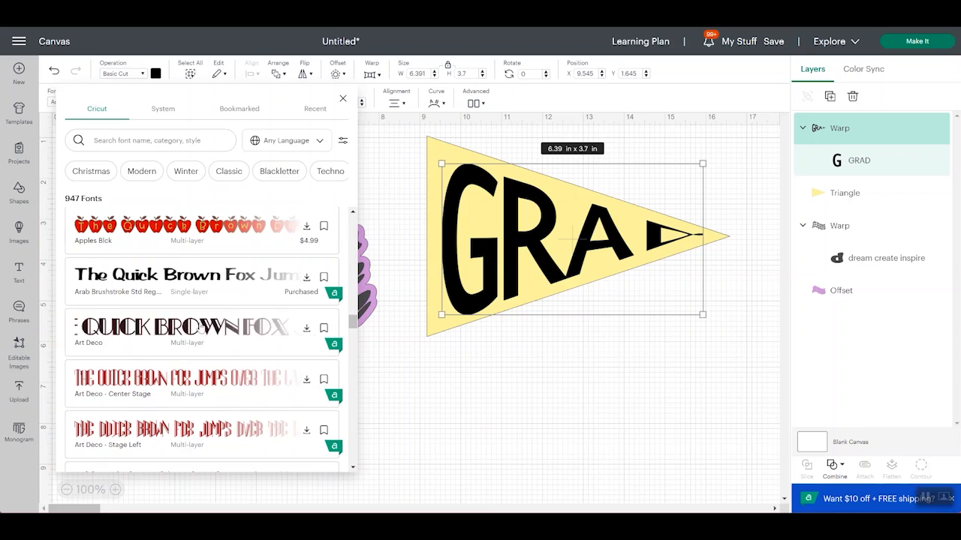
left_click(201, 328)
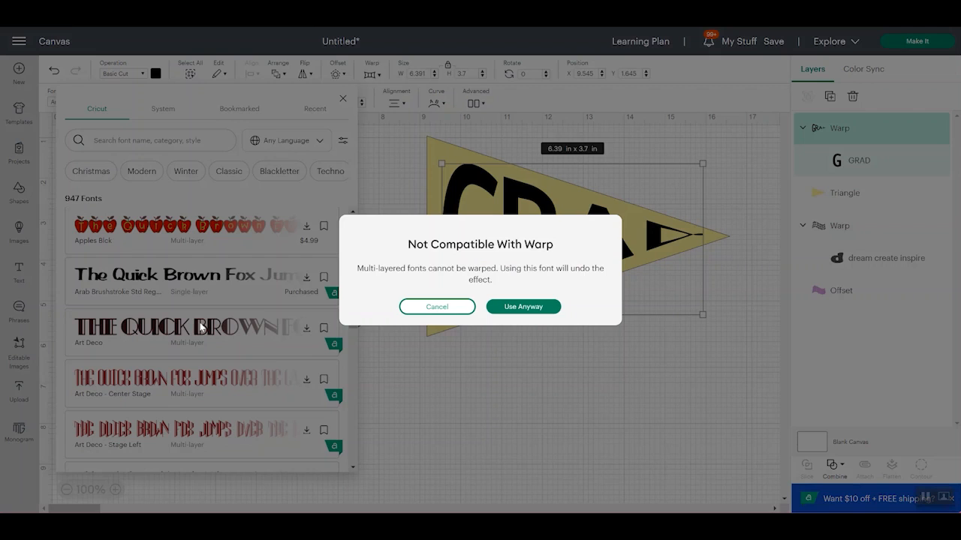
left_click(514, 307)
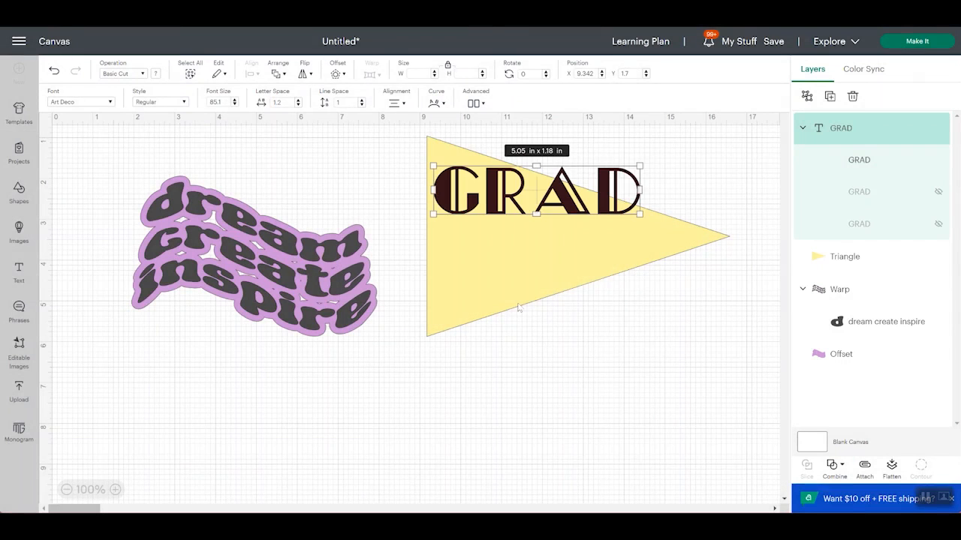
left_click_drag(571, 225, 582, 276)
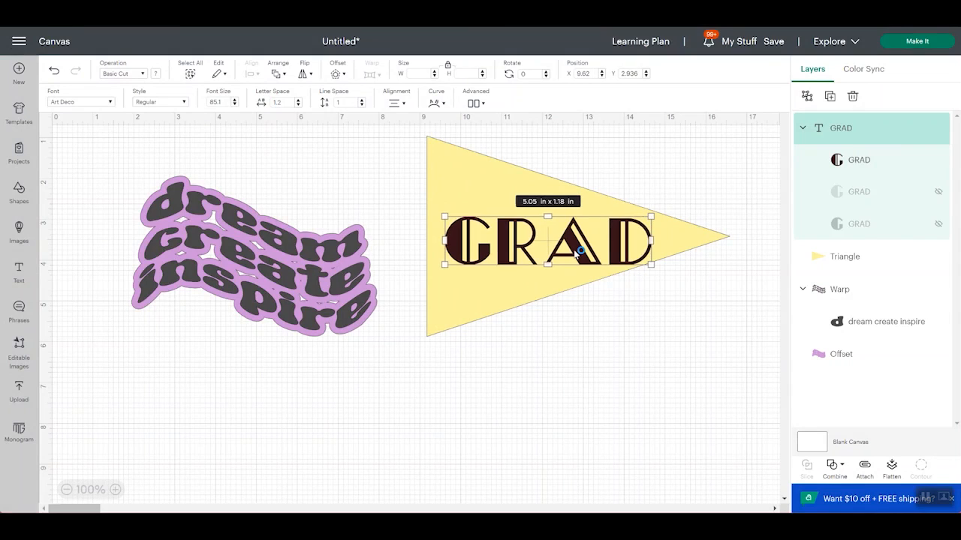
Delete the two hidden layers of the Art Deco GRAD text, leaving only its visible layer
left_click(874, 197)
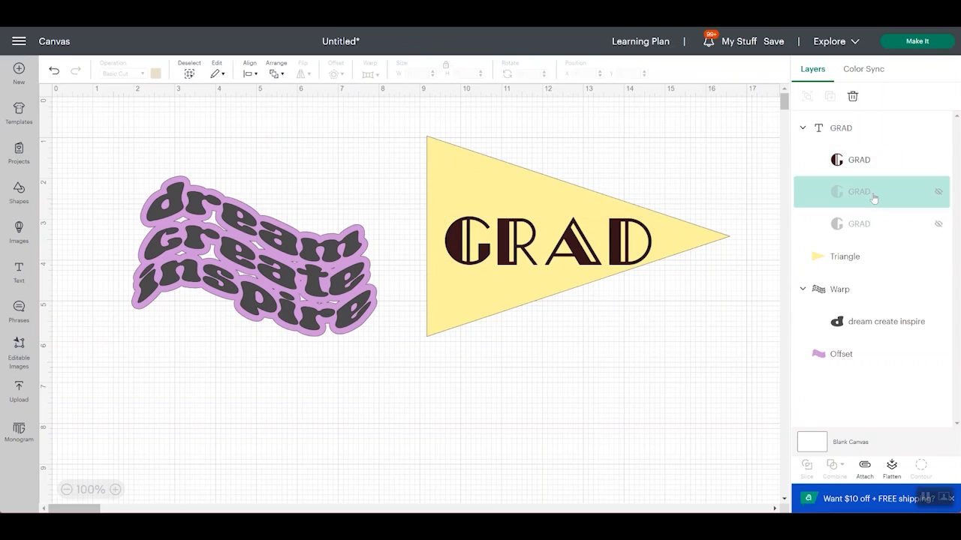
key("Delete")
left_click(874, 197)
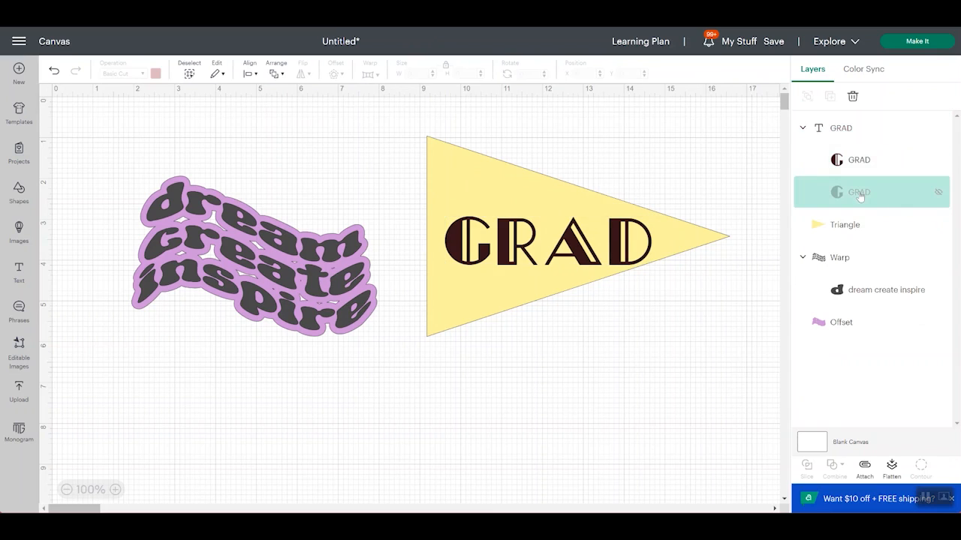
key("Delete")
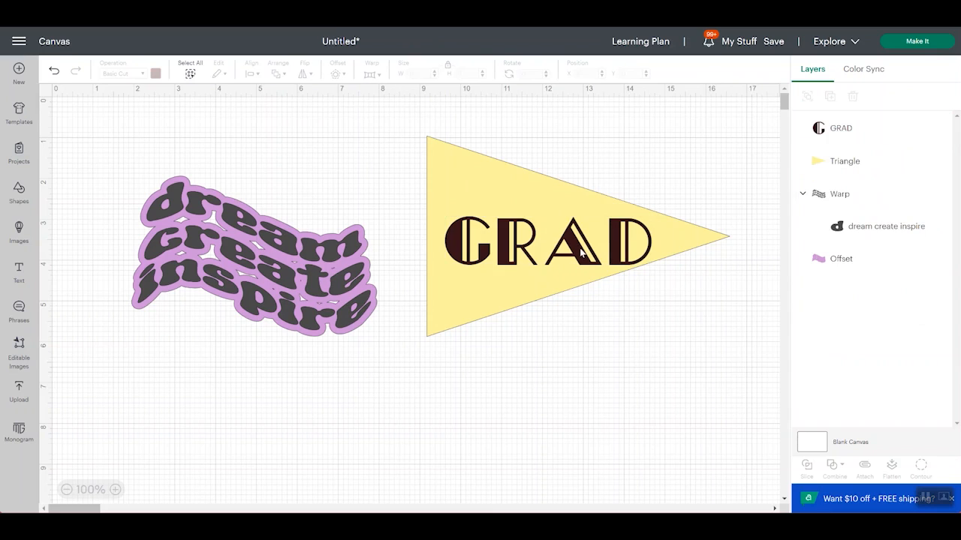
Switch the GRAD text to the Avenida Com font with the tapering warp and enlarge it to about 5.41 × 4.23 in
left_click(581, 253)
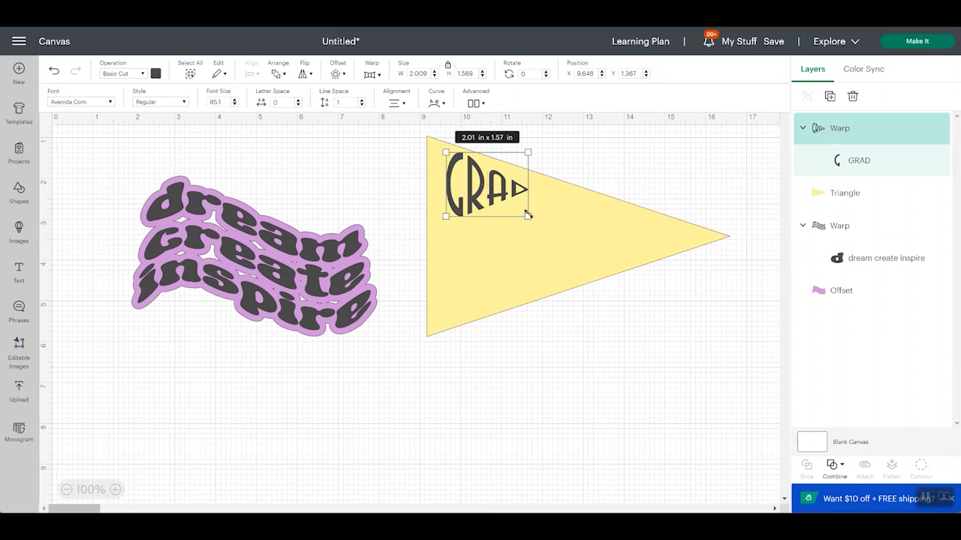
left_click_drag(651, 269, 667, 286)
left_click(81, 101)
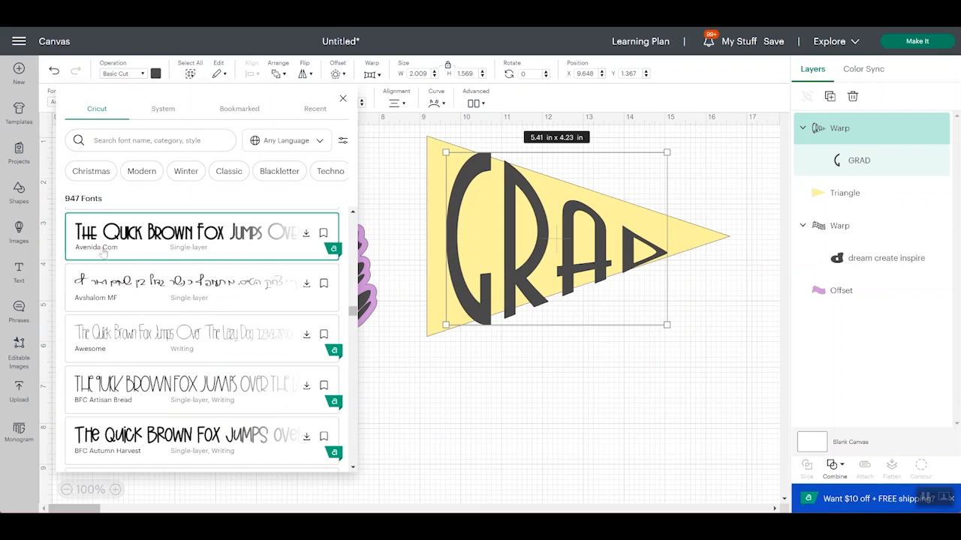
left_click(549, 434)
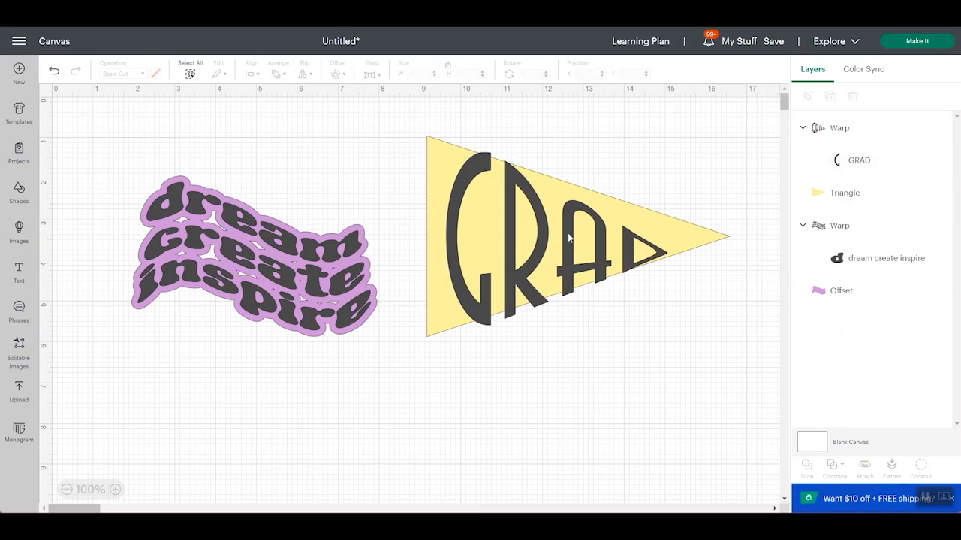
Flatten the warped GRAD text to about 5.41 × 3.03 in and reposition it inside the yellow triangle
left_click(567, 233)
left_click_drag(554, 150, 556, 202)
left_click_drag(567, 276, 579, 242)
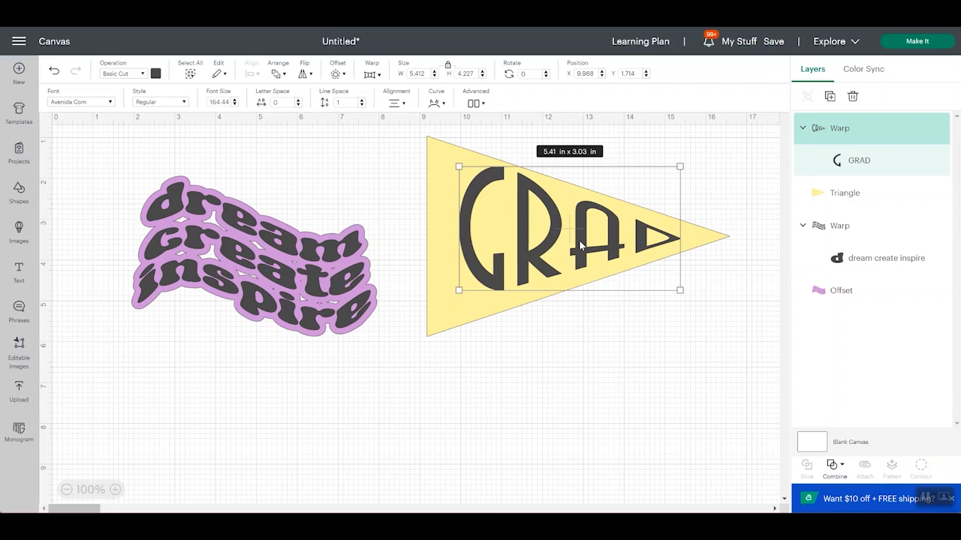
left_click_drag(113, 159, 403, 403)
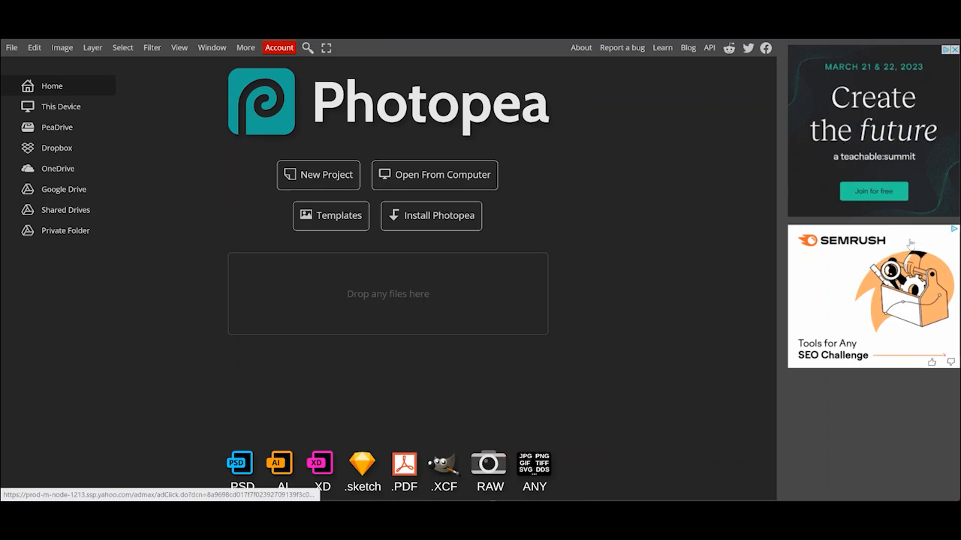
Switch to Photopea and create a new project 8.50 × 11.00 inches with a white background
left_click(304, 175)
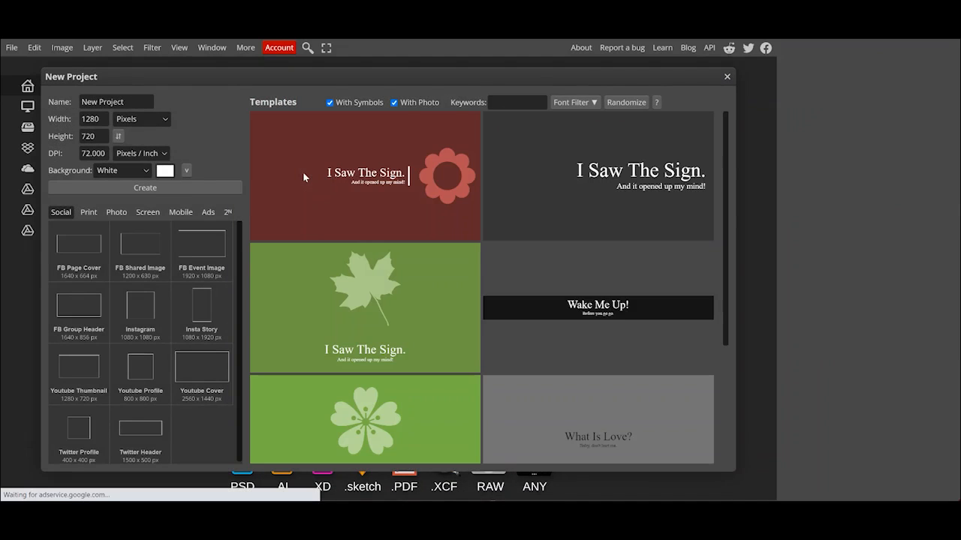
left_click(141, 119)
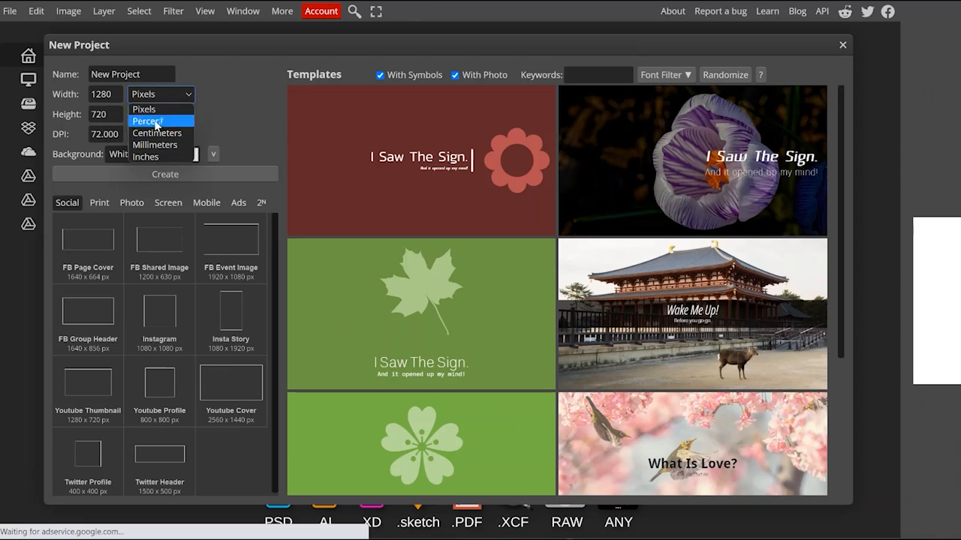
left_click(140, 170)
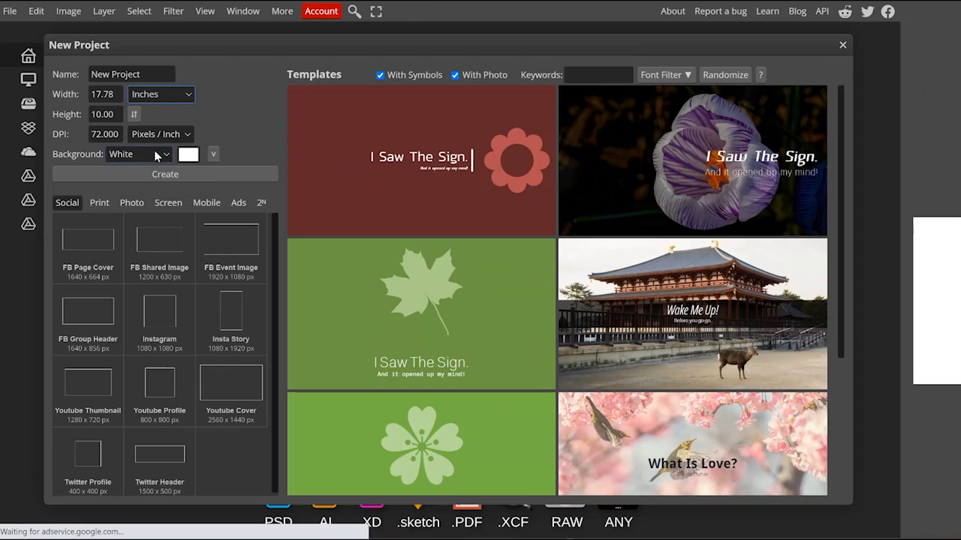
left_click_drag(120, 95, 86, 95)
type("8")
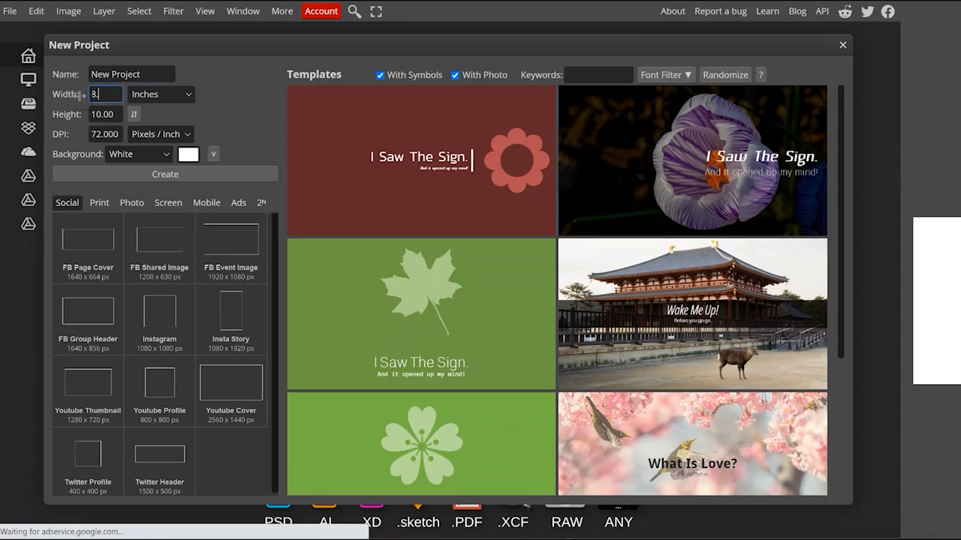
type(".50")
key("Tab")
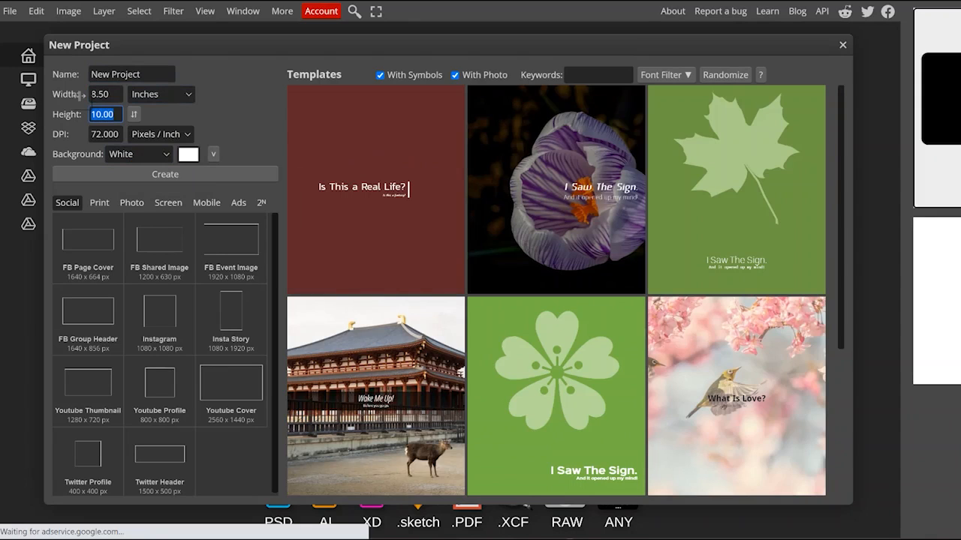
type("11.00")
key("Tab")
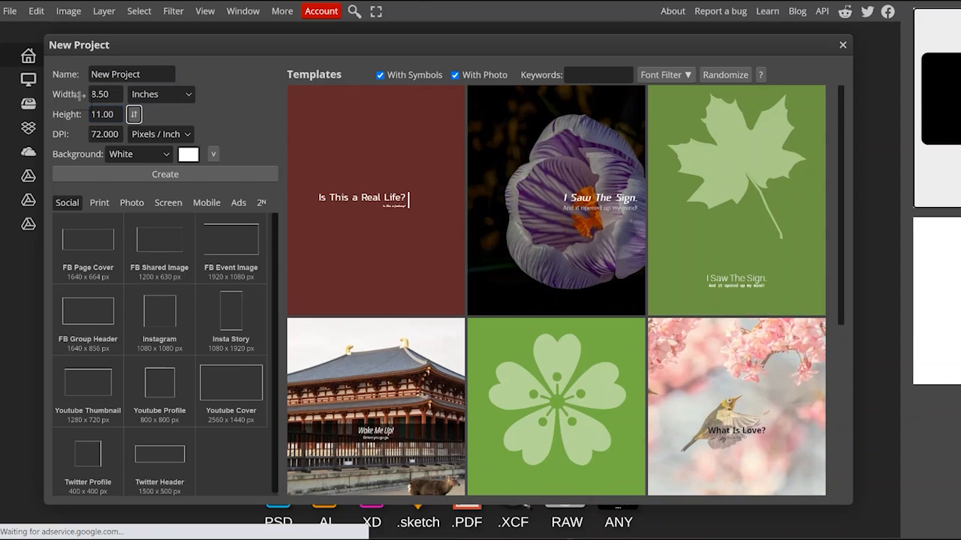
left_click(159, 178)
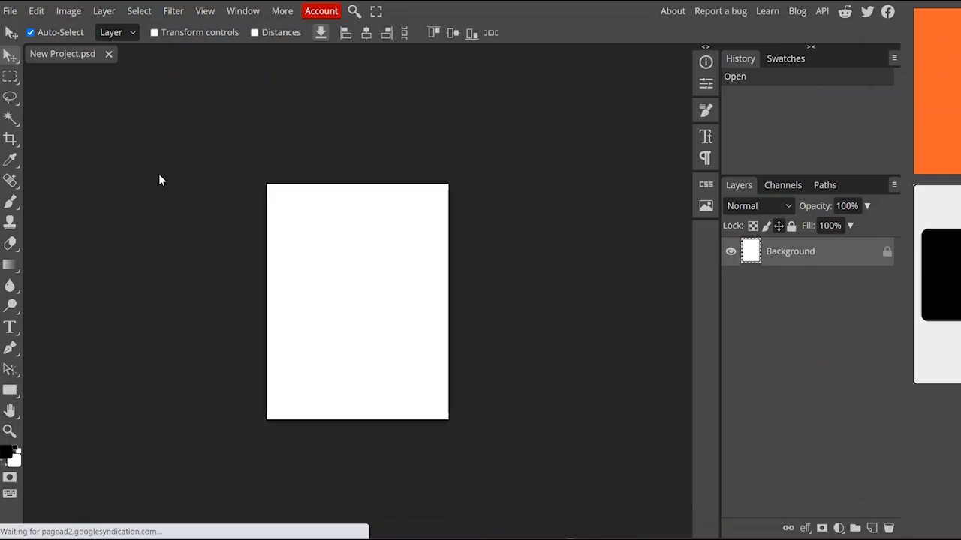
Add a text layer near the page centre reading "dream create inspire", with each word on its own line
left_click(10, 327)
left_click(337, 278)
type("dream")
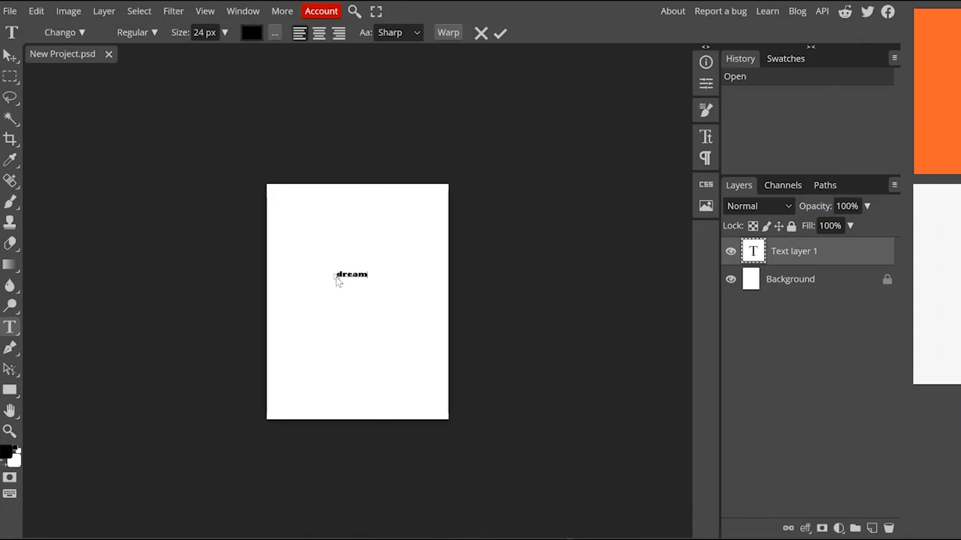
type(" create inspire")
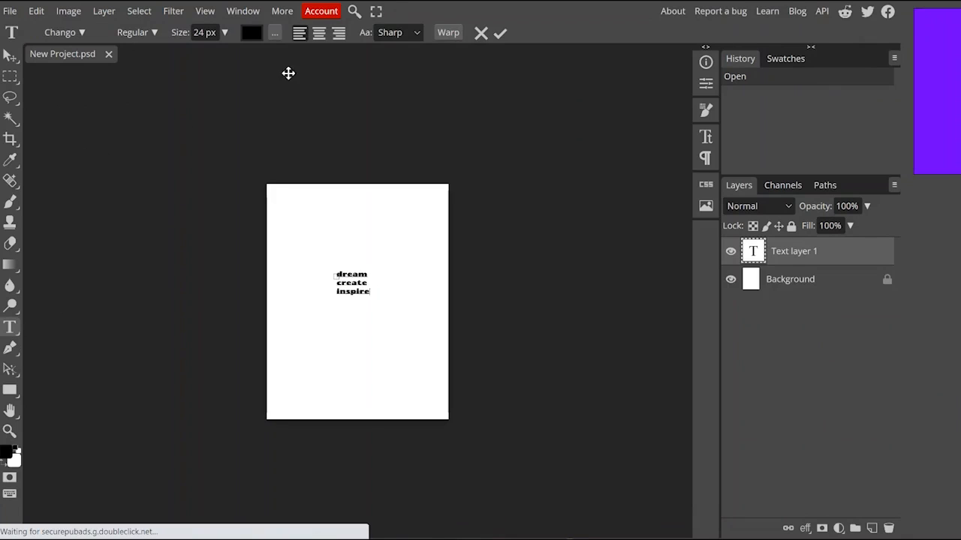
Centre-align all three lines of the "dream create inspire" text
left_click(318, 33)
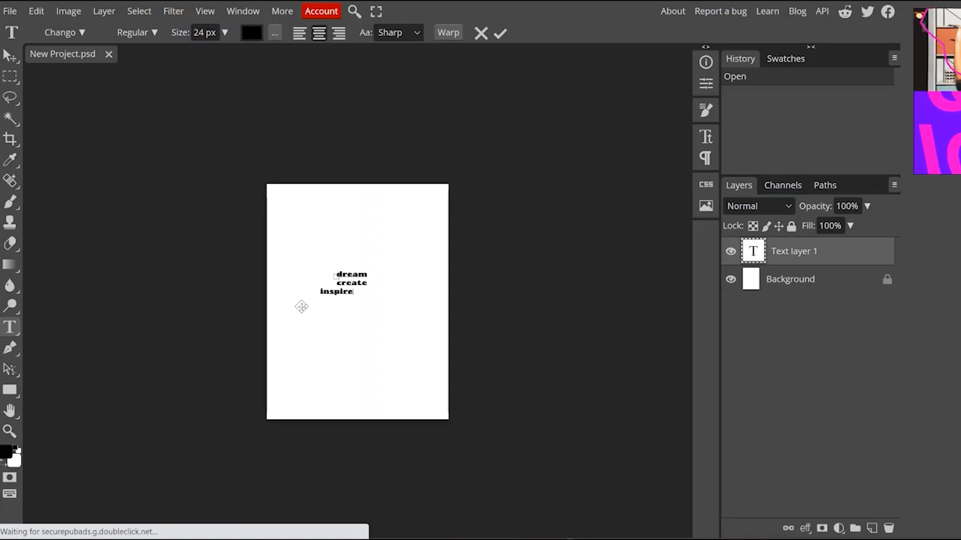
left_click(319, 33)
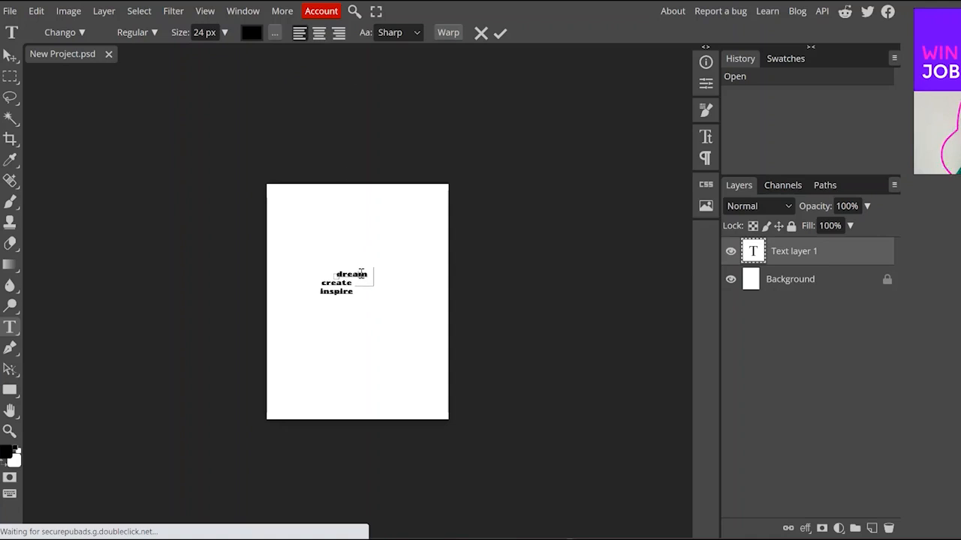
left_click(319, 35)
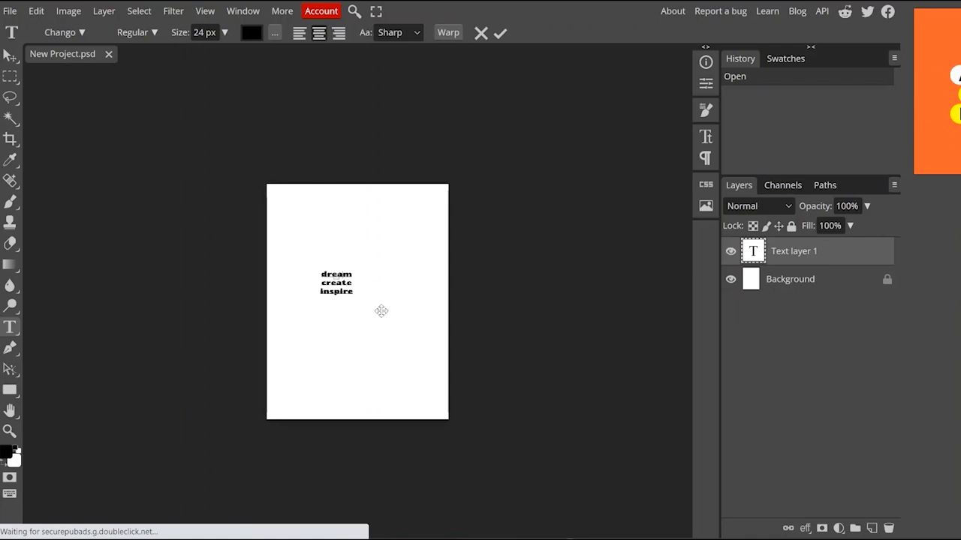
Select the whole "dream create inspire" text and enlarge it to 83 px
left_click(205, 10)
left_click(225, 31)
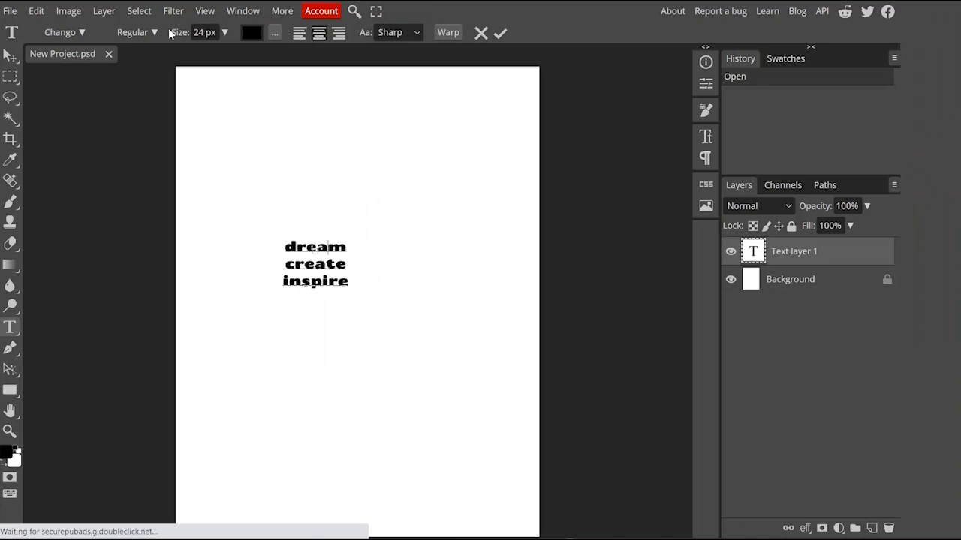
left_click(205, 10)
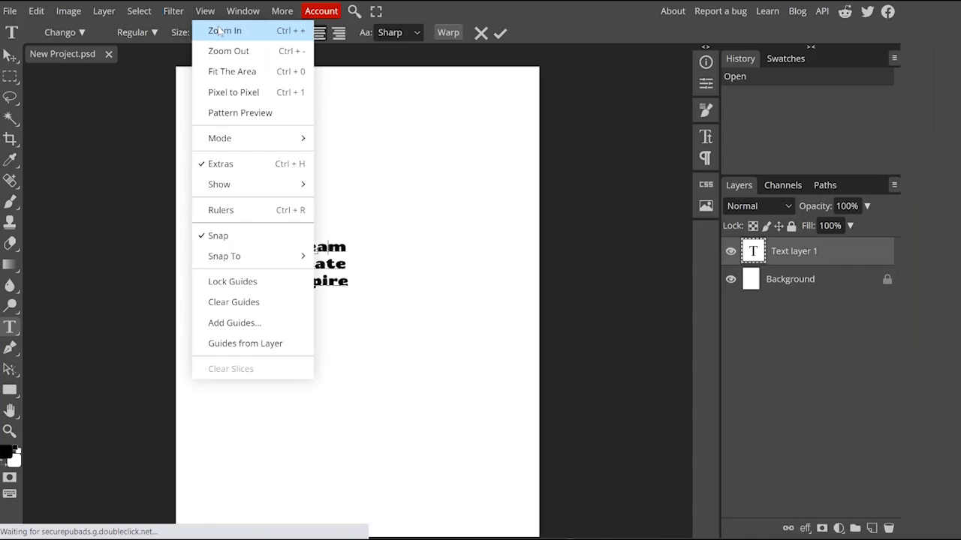
left_click(225, 30)
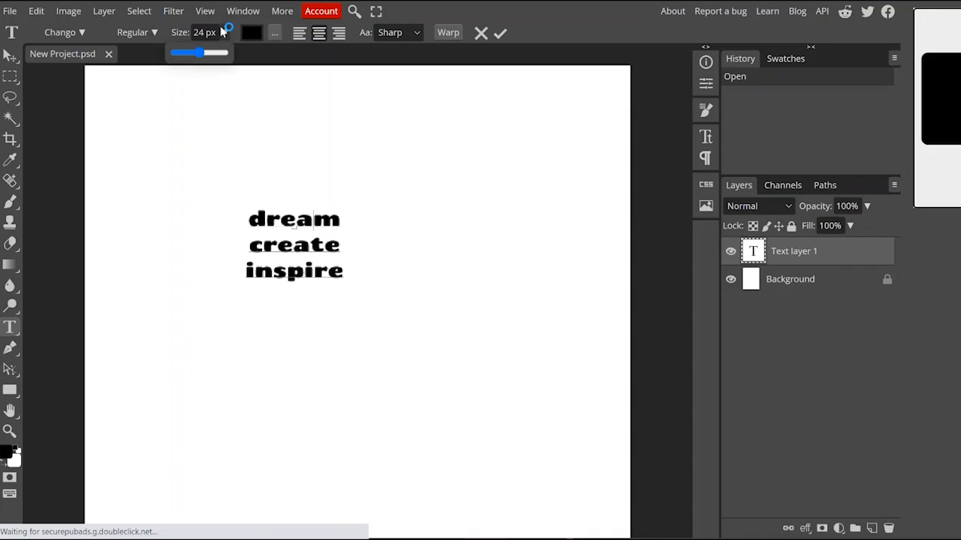
left_click_drag(249, 212, 349, 278)
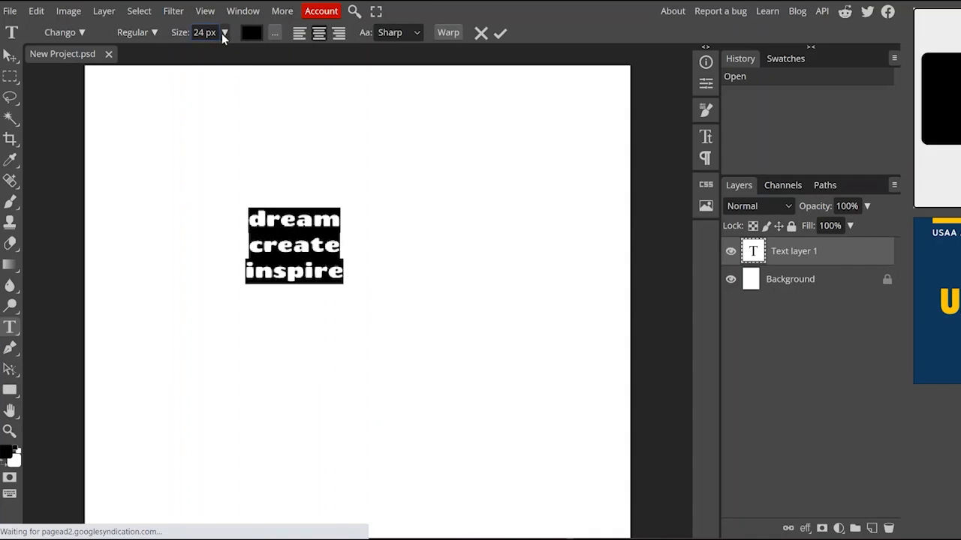
left_click(224, 35)
left_click_drag(202, 54, 216, 54)
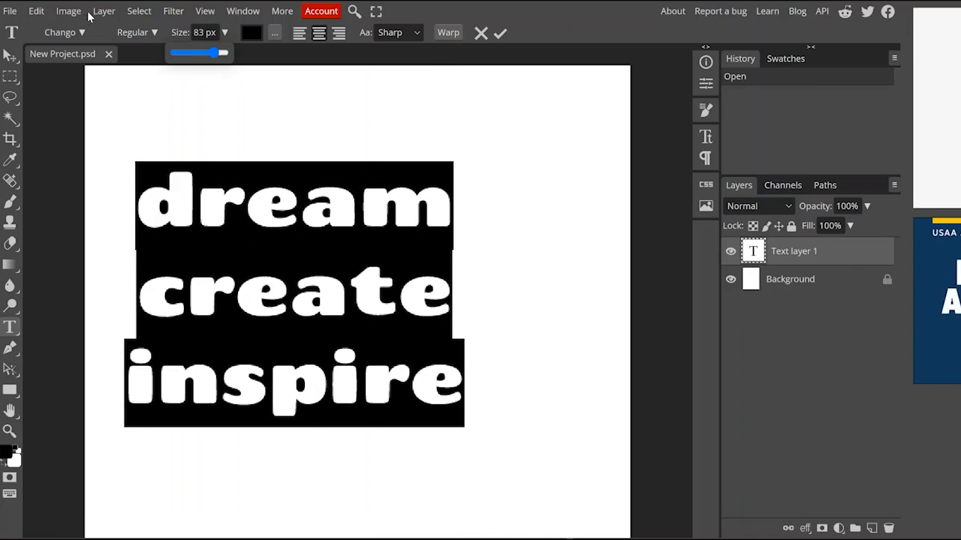
Change the font of the selected "dream create inspire" text to Subjectivity Su
left_click(82, 33)
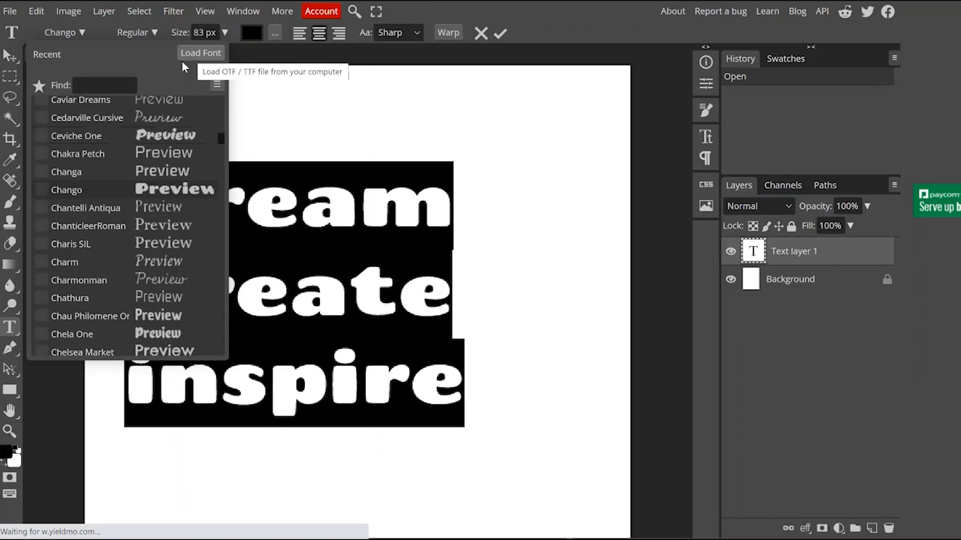
scroll(67, 285, "down", 3)
scroll(67, 289, "down", 8)
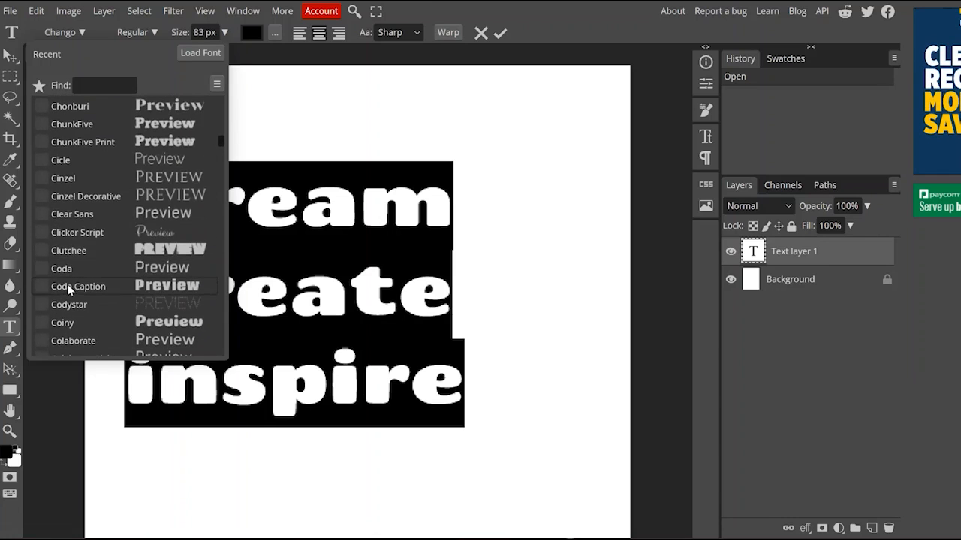
scroll(64, 302, "down", 3)
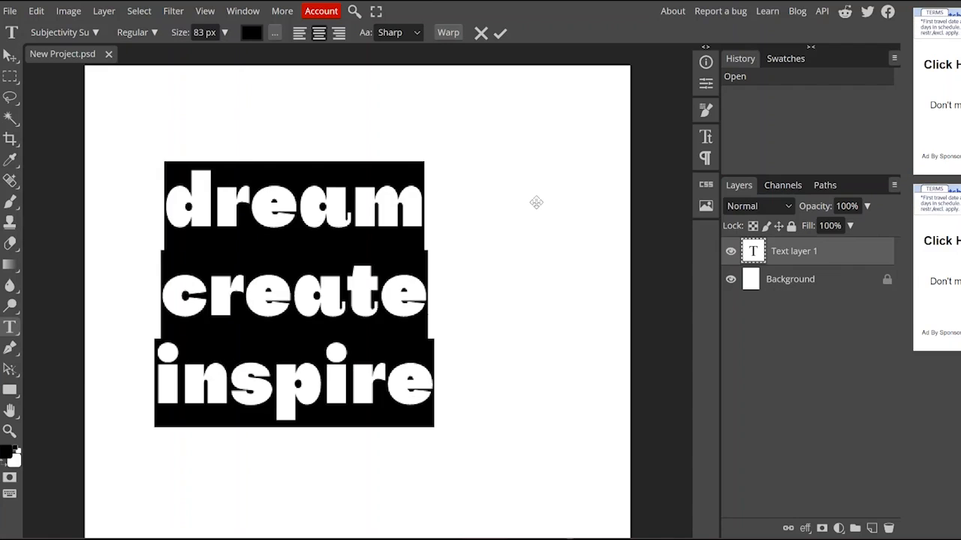
Tighten the line spacing of the "dream create inspire" text by setting its auto leading to 88%
left_click(706, 137)
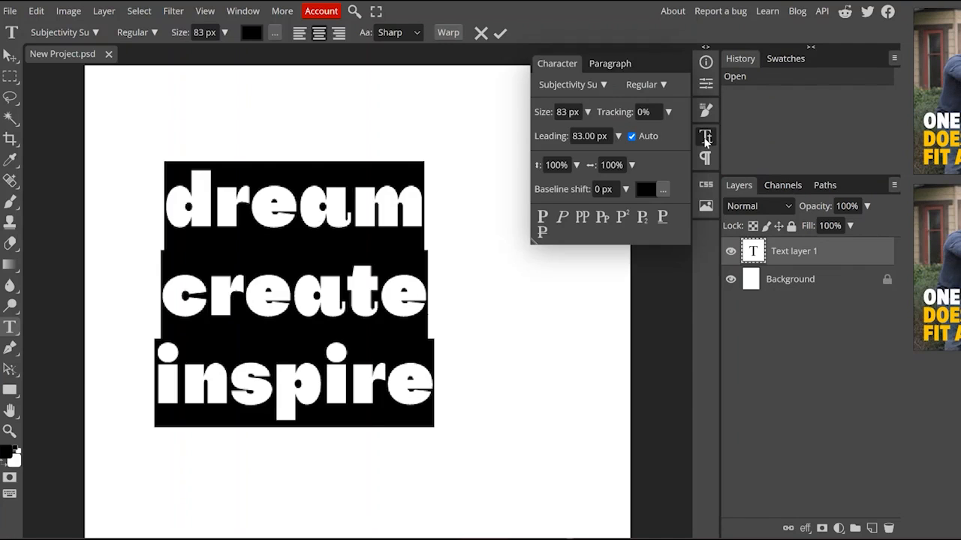
left_click(596, 65)
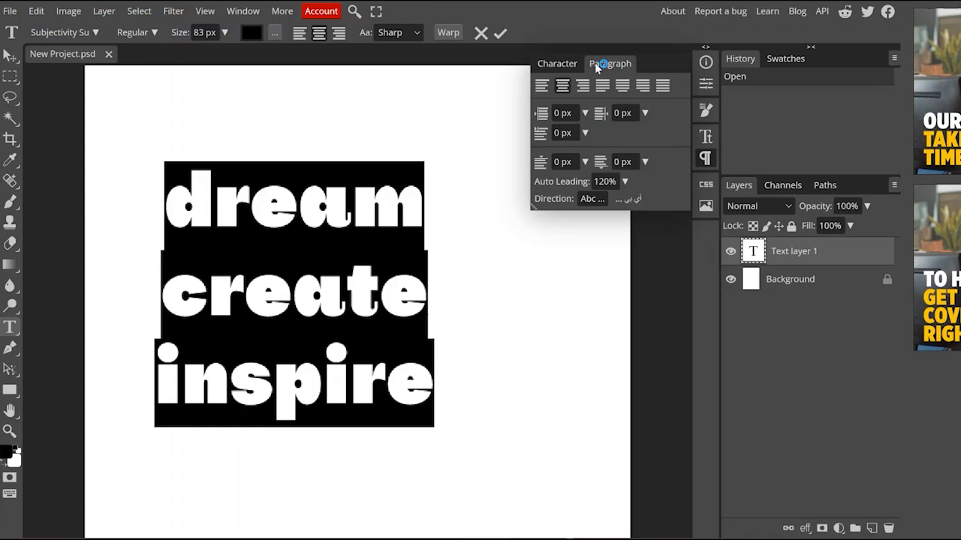
left_click(634, 115)
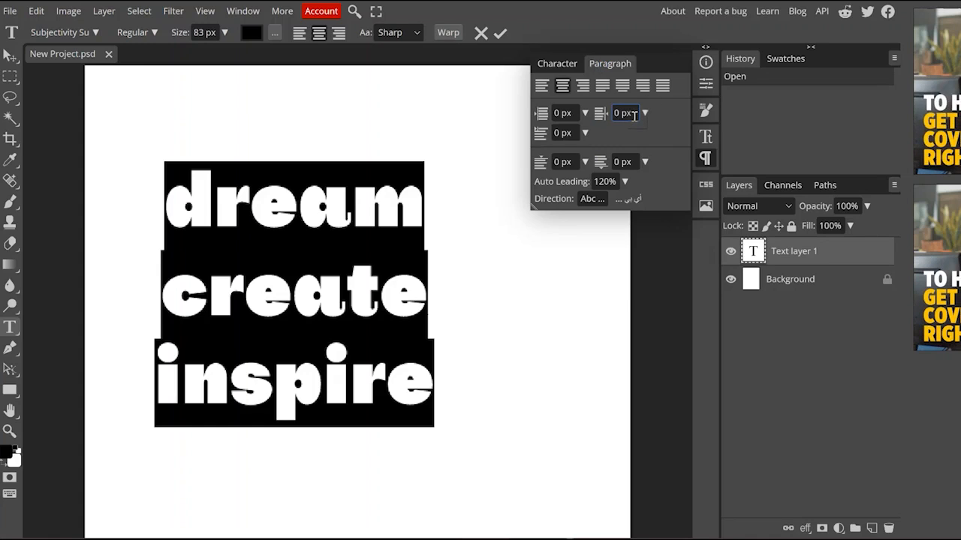
left_click_drag(625, 181, 585, 280)
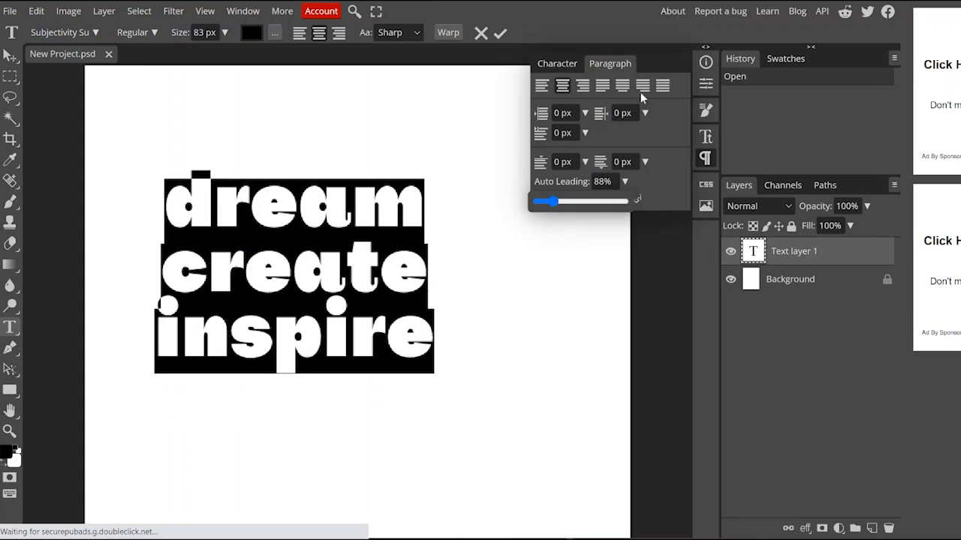
left_click(706, 138)
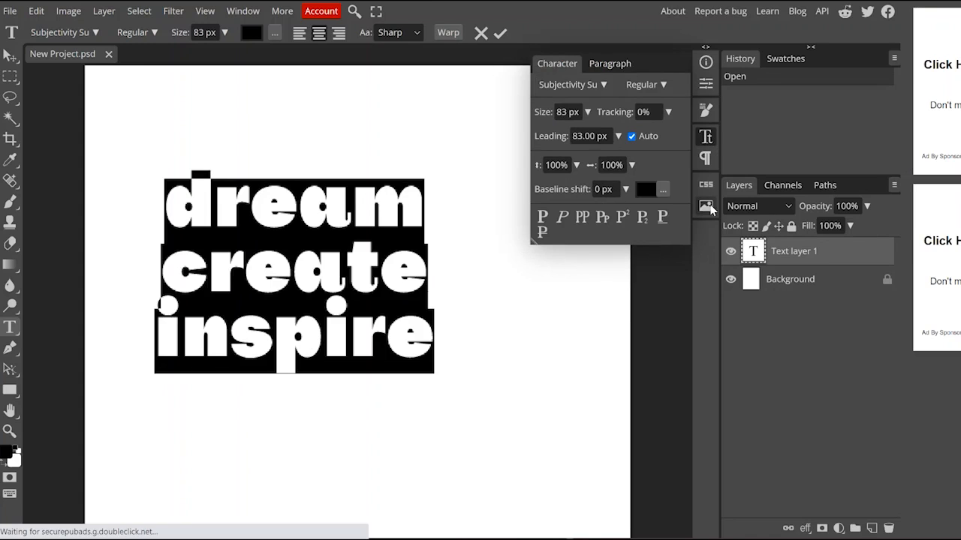
Open the warp settings for the "dream create inspire" text and try the Flag style followed by the Wave style
left_click(447, 35)
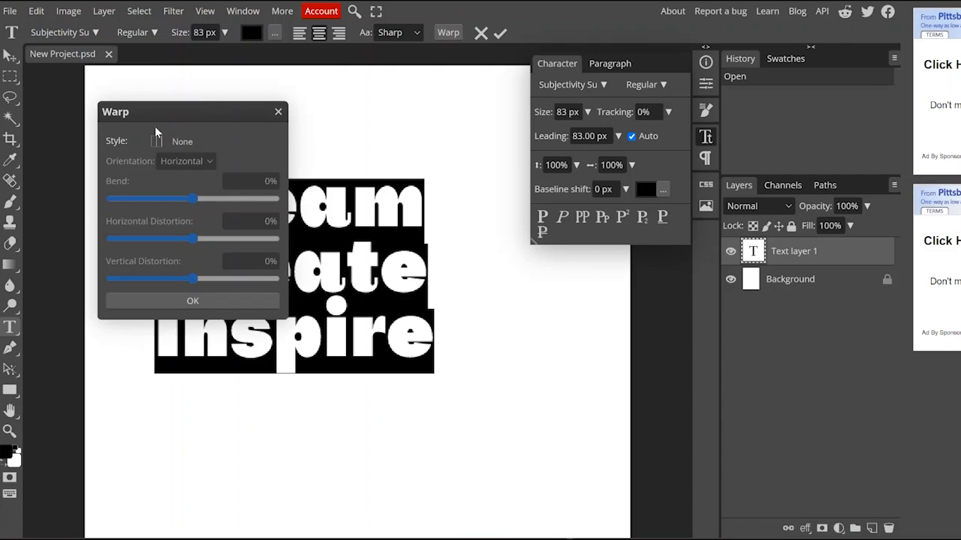
left_click_drag(175, 117, 528, 148)
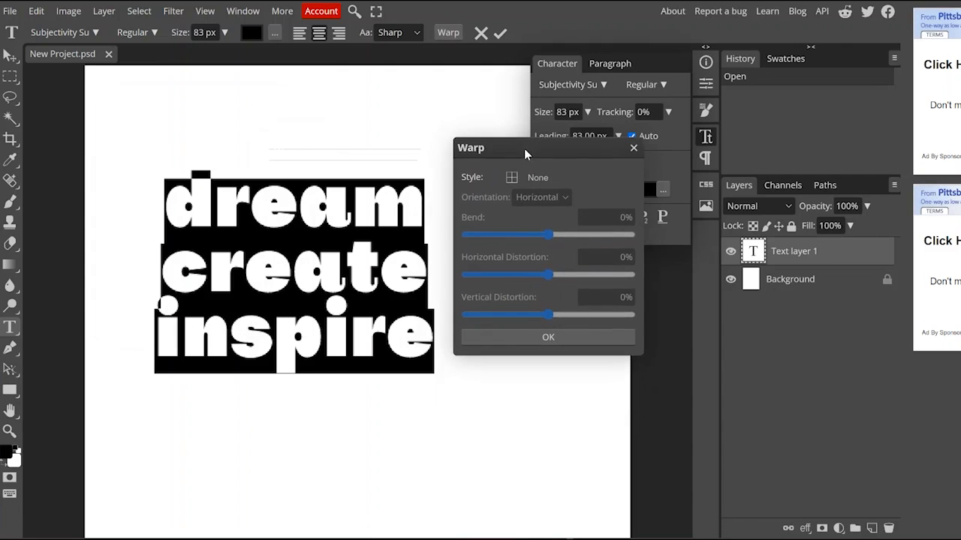
left_click(511, 177)
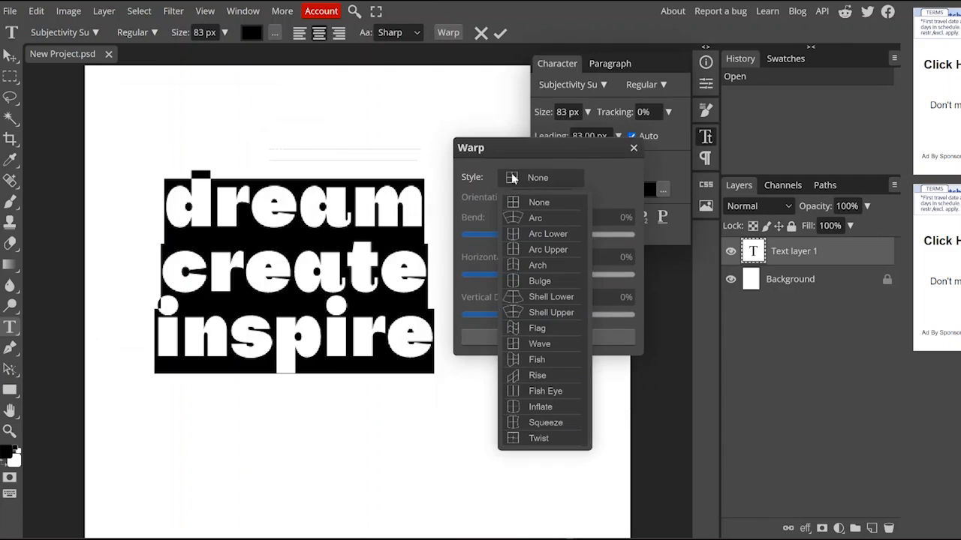
left_click(534, 329)
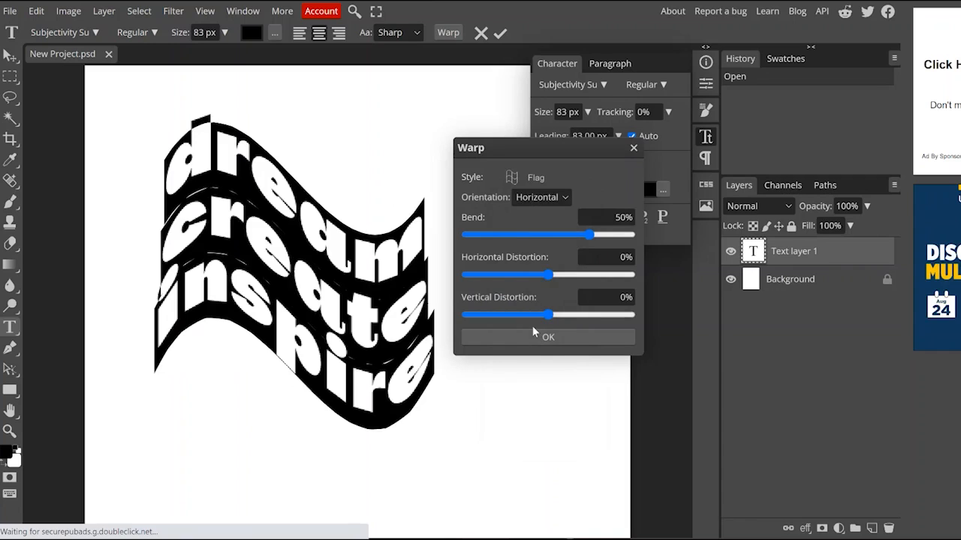
left_click(512, 178)
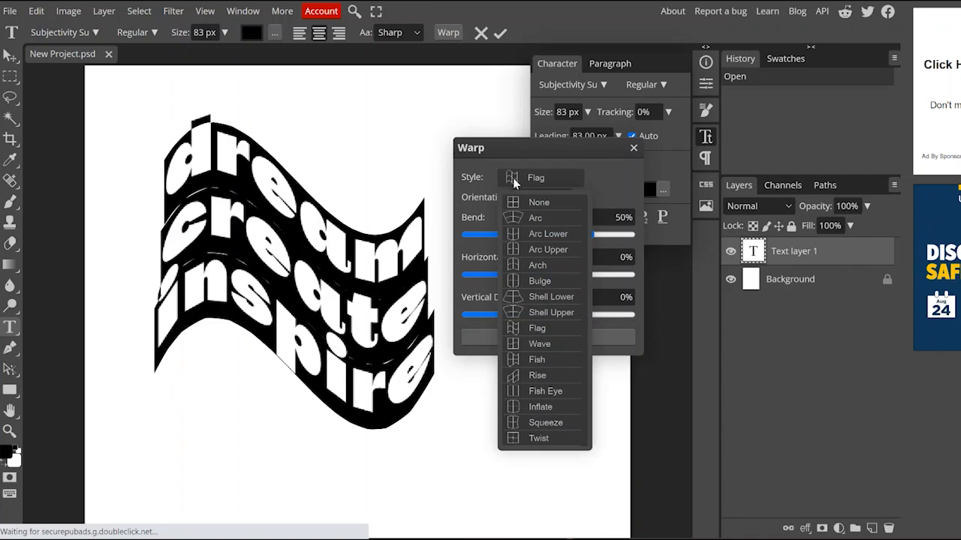
left_click(541, 344)
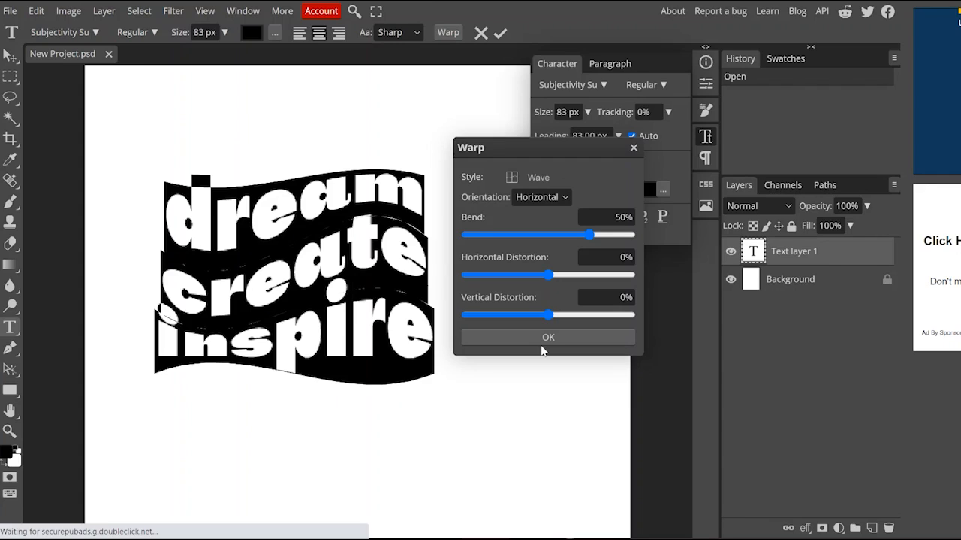
Try a Flag warp on the text with 17% bend, 4% horizontal distortion and -3% vertical distortion
left_click(506, 175)
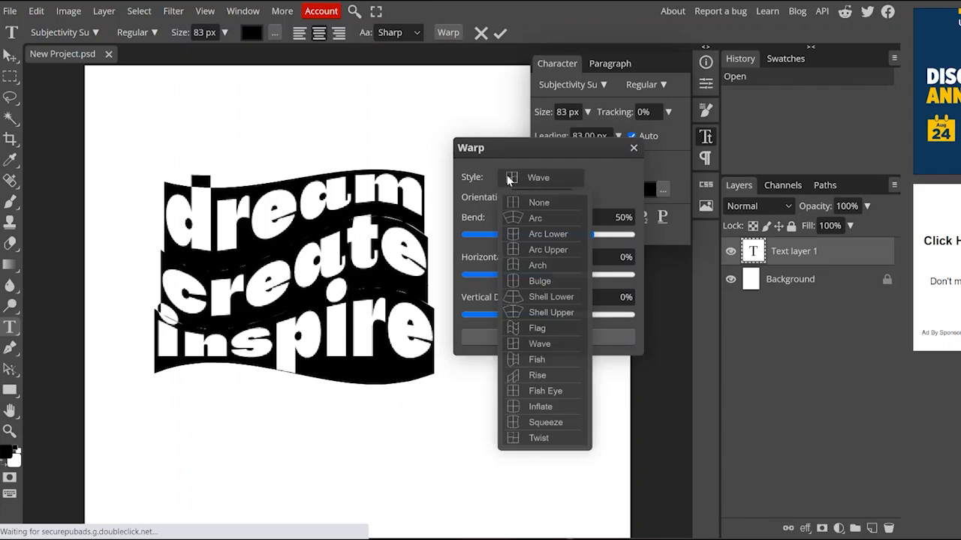
left_click(536, 327)
left_click_drag(589, 237, 564, 241)
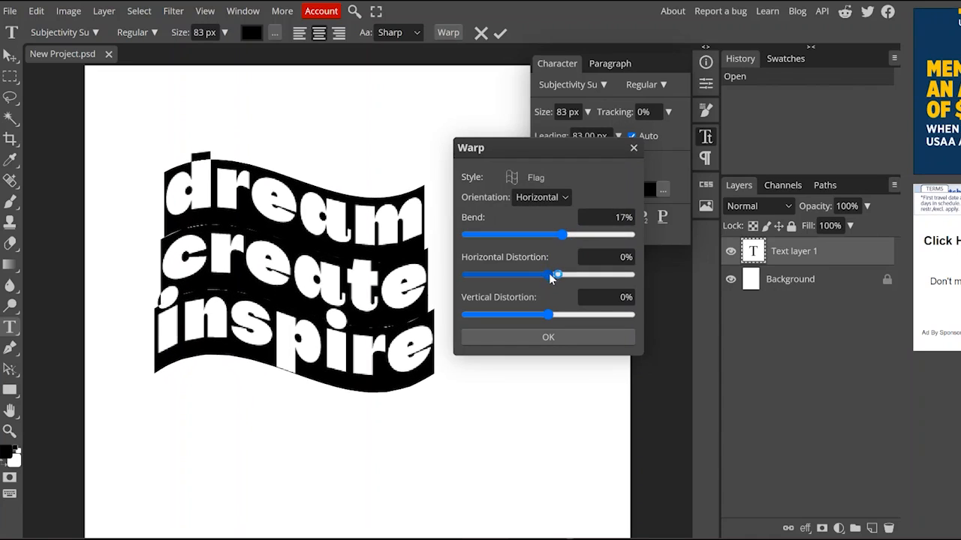
mouse_move(550, 274)
left_mouse_down()
mouse_move(527, 279)
mouse_move(553, 274)
left_mouse_up()
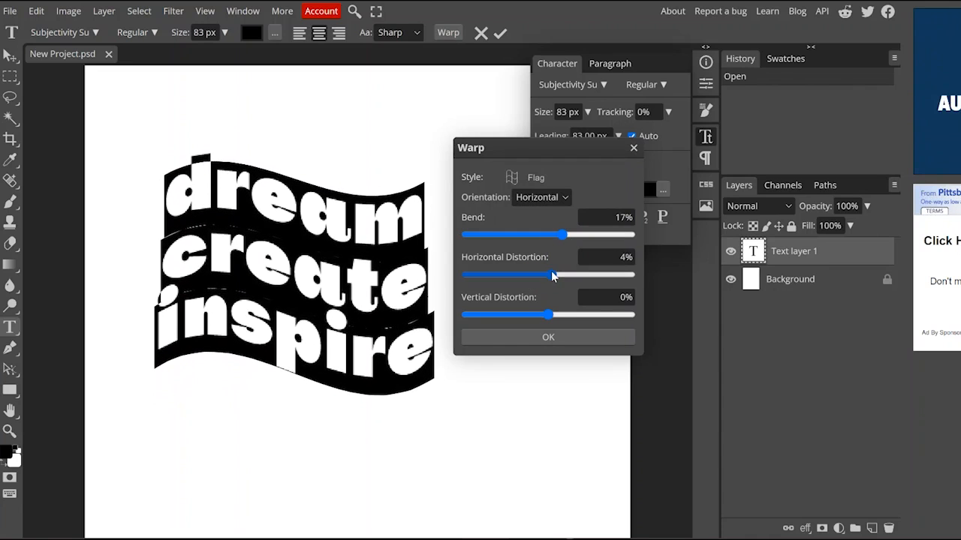
mouse_move(552, 317)
left_mouse_down()
mouse_move(537, 317)
mouse_move(555, 317)
mouse_move(548, 319)
left_mouse_up()
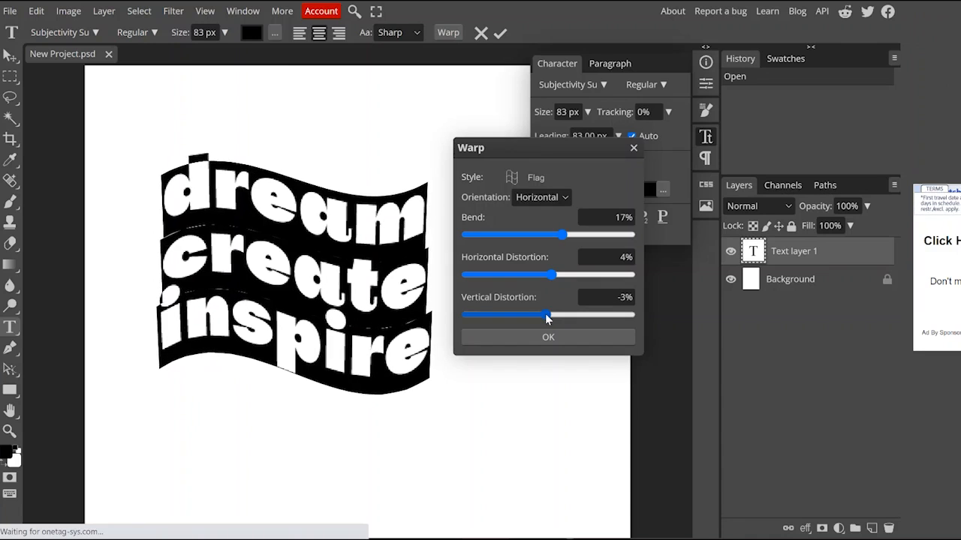
Warp the text with a horizontal Wave style at 39% bend and 0% distortion, and commit the text edit
left_click(614, 253)
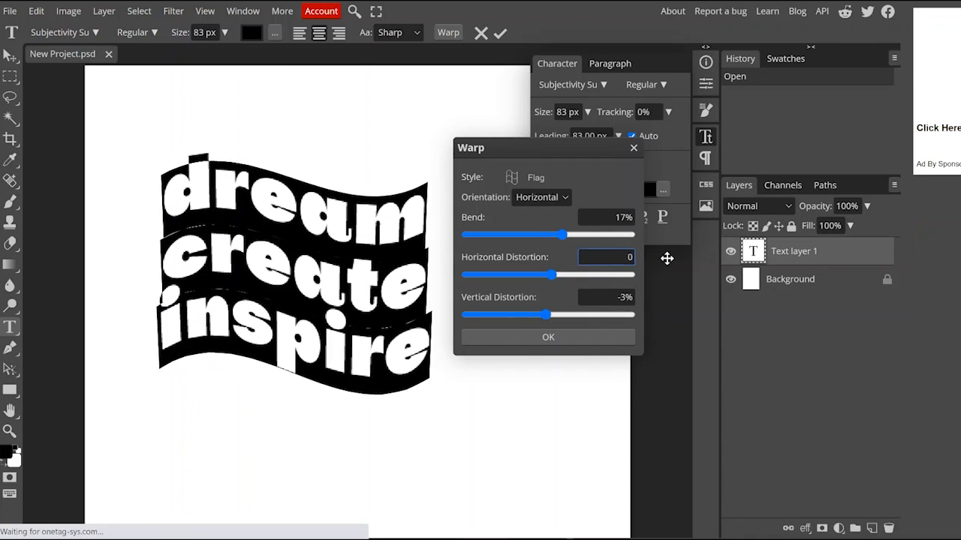
left_click(529, 178)
left_click(536, 345)
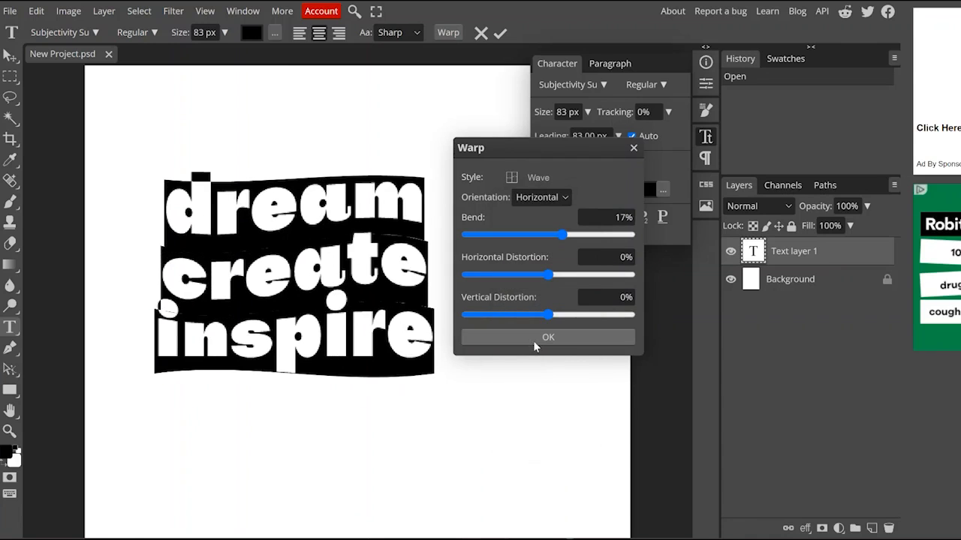
left_click(547, 198)
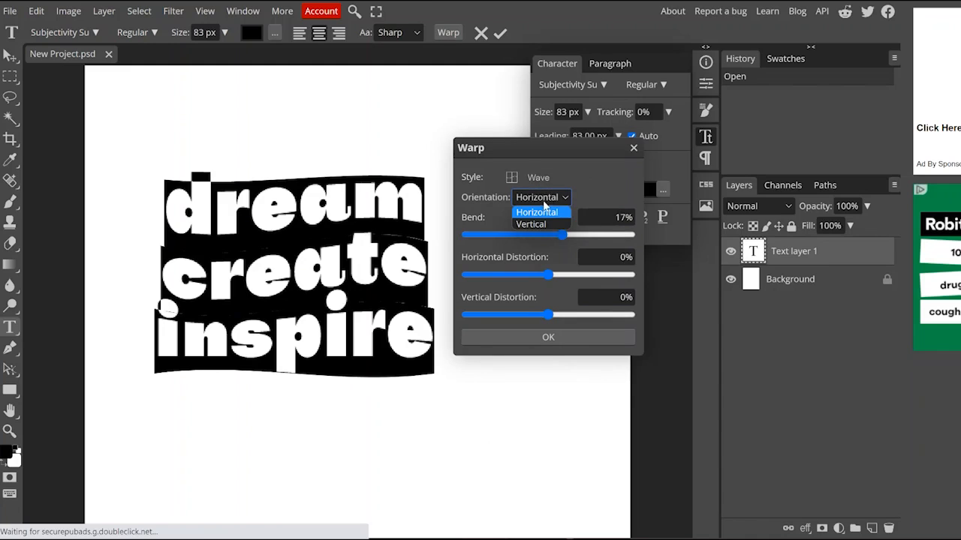
left_click(545, 209)
left_click_drag(567, 233, 582, 237)
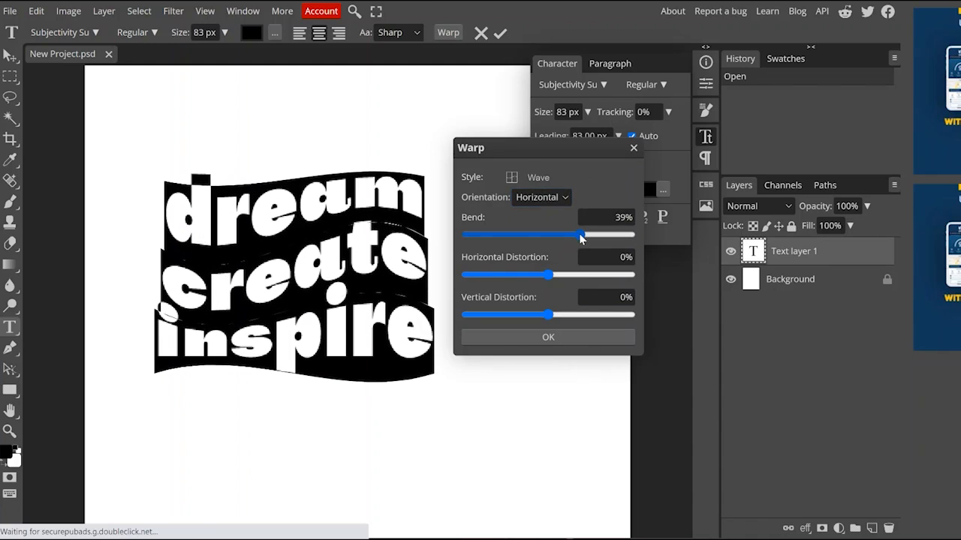
left_click(547, 339)
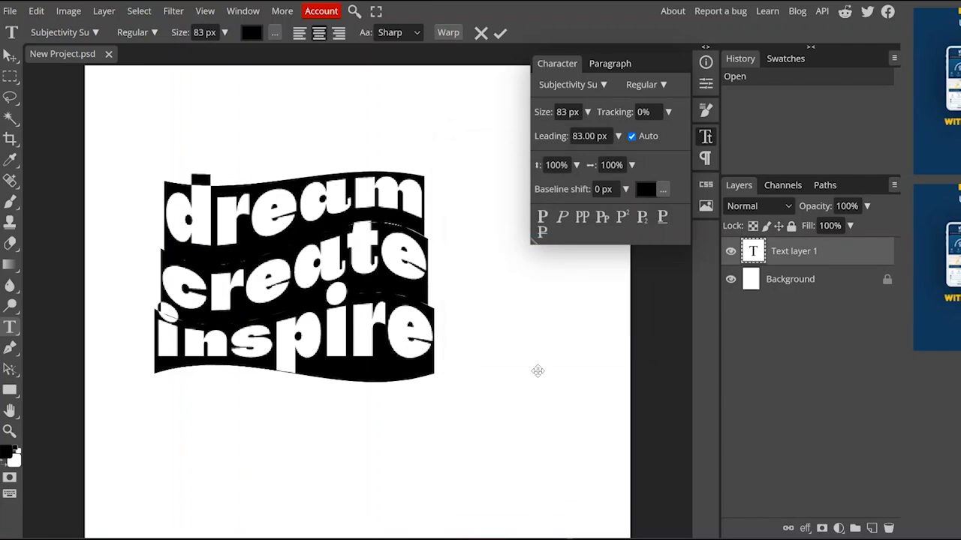
left_click(500, 34)
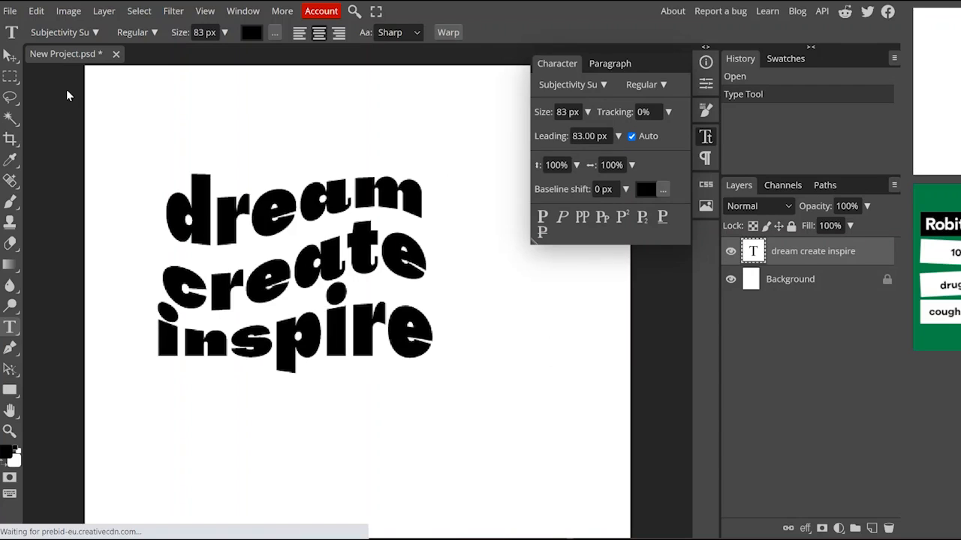
Export the warped text design as a PNG file at 100% quality
left_click(7, 12)
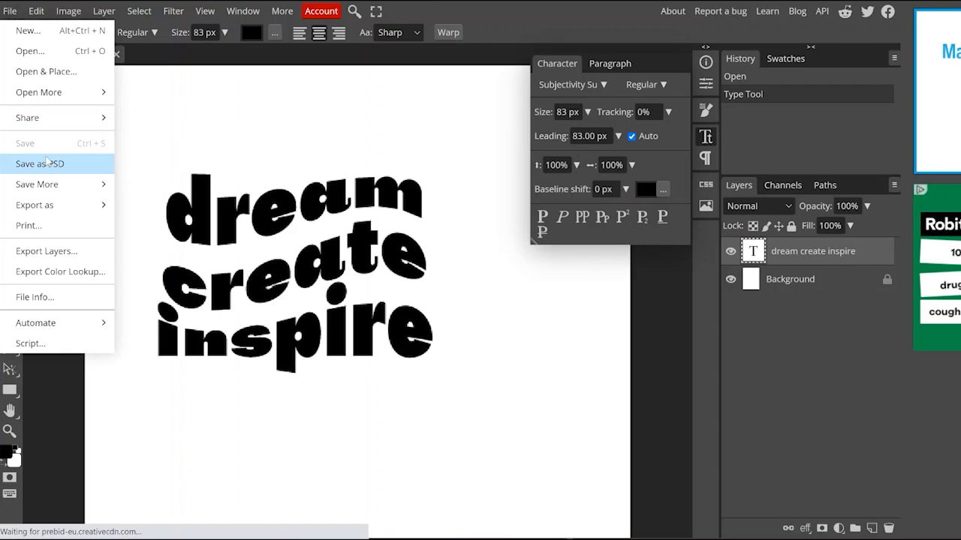
mouse_move(54, 213)
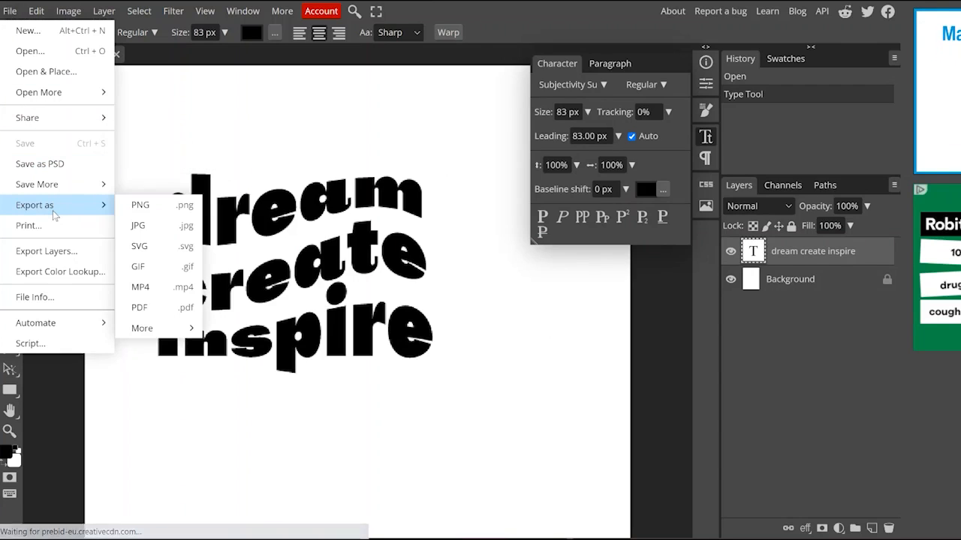
left_click(152, 205)
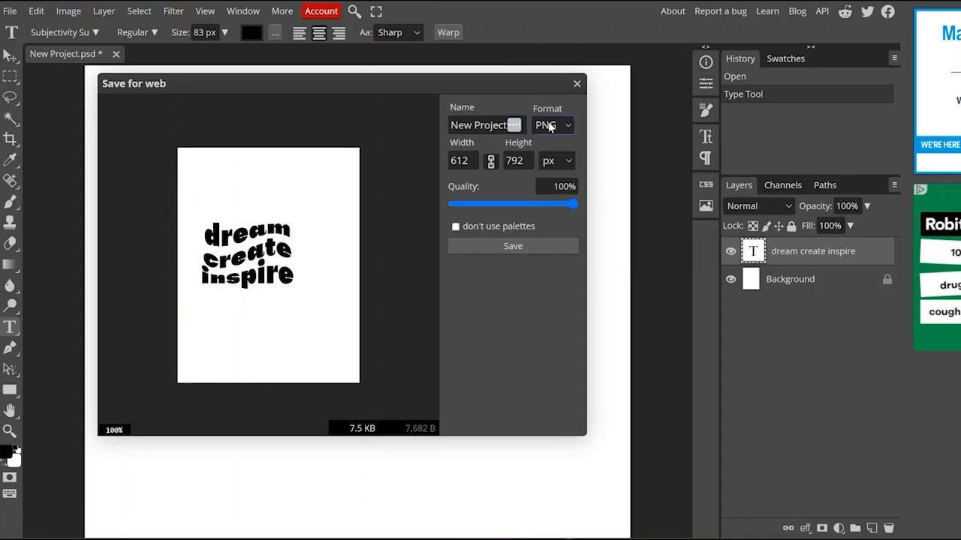
left_click(514, 246)
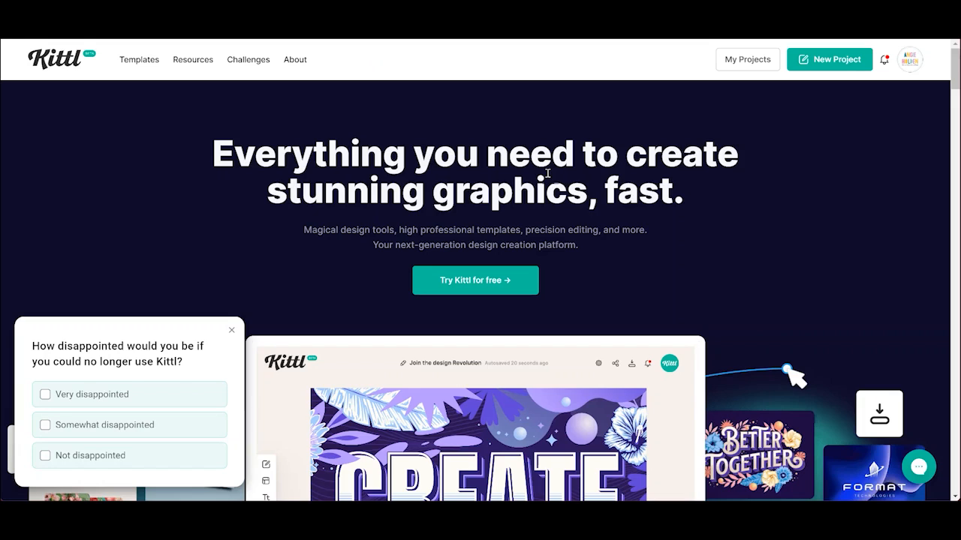
In Kittl, create a new project with the Standard 1200 × 1200 px artboard
left_click(824, 61)
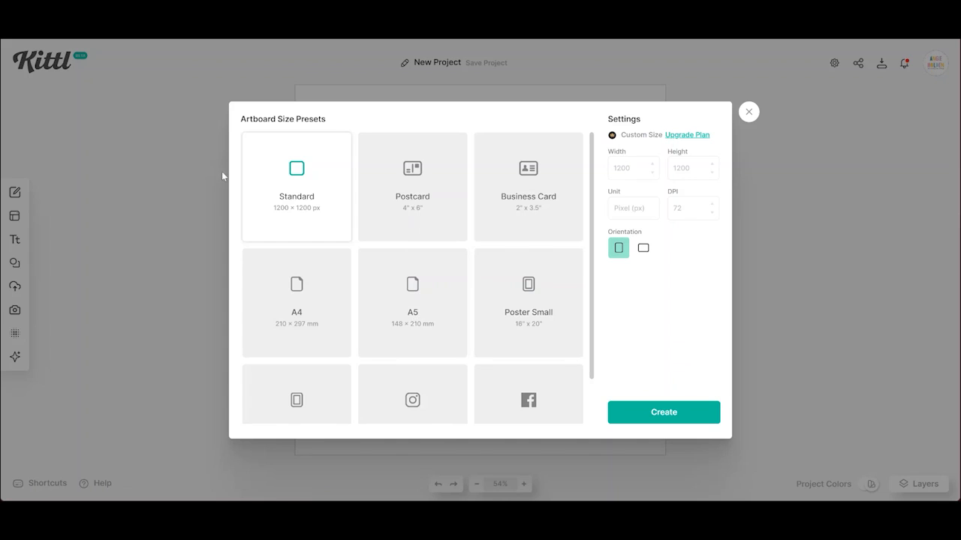
left_click(659, 415)
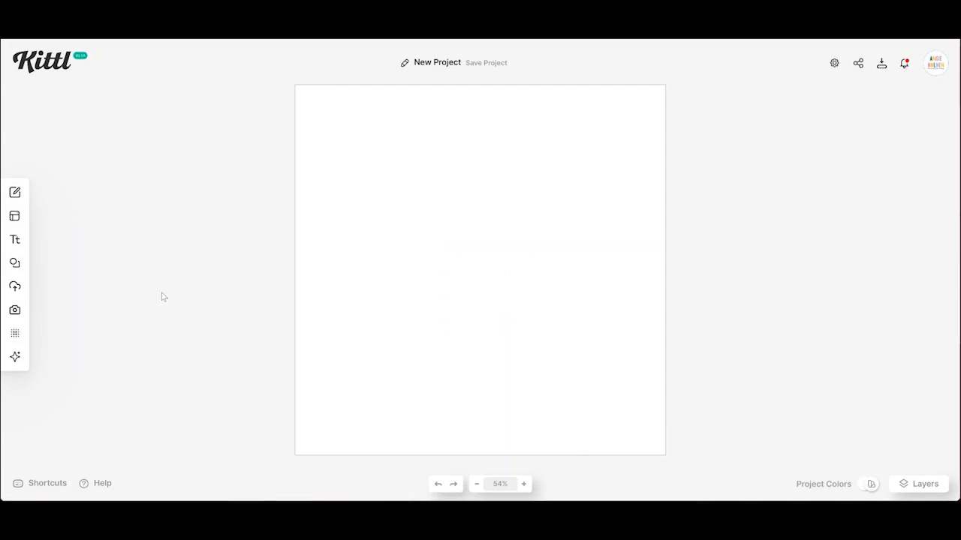
Add a text object to the artboard reading "dream create inspire", with each word on its own line
left_click(30, 239)
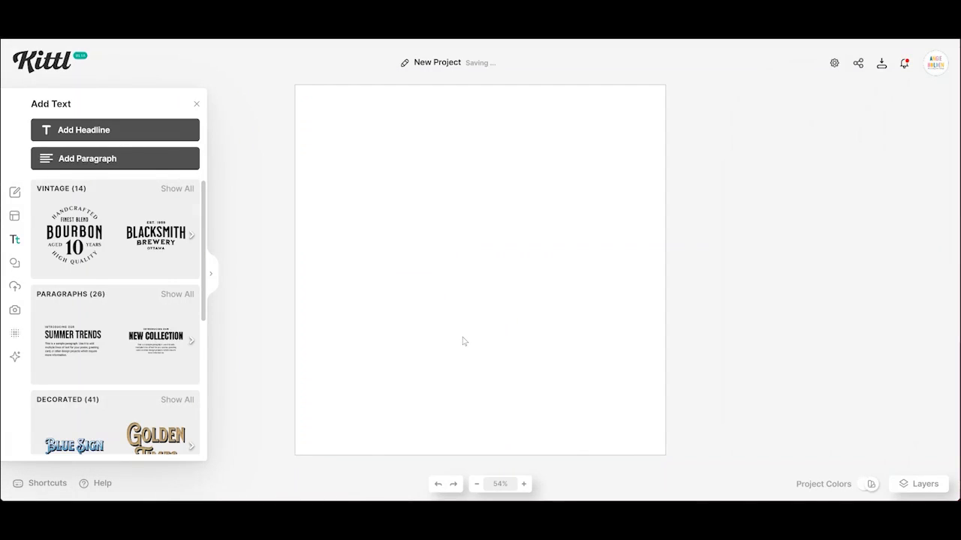
type("ddream")
key("BackSpace")
key("BackSpace")
key("BackSpace")
key("BackSpace")
key("BackSpace")
type("ream")
key("Return")
type("create")
key("Return")
type("inspire")
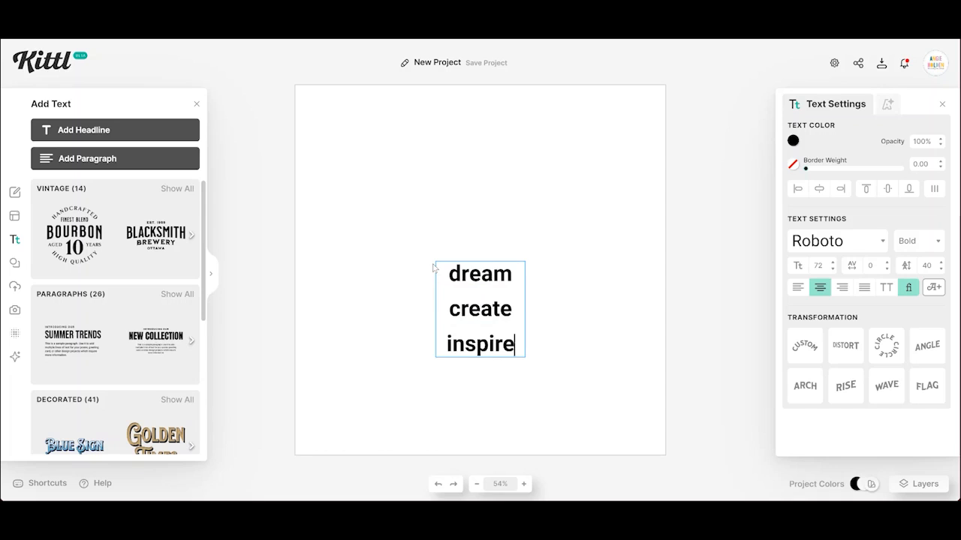
key("Escape")
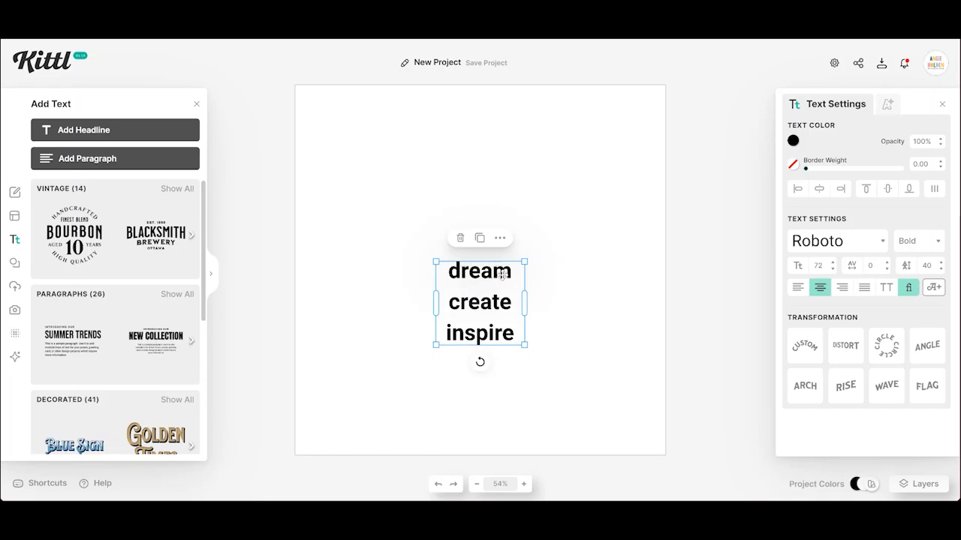
Change the text's font to Apropal and widen its text box so that each word fits on one line
left_click(882, 242)
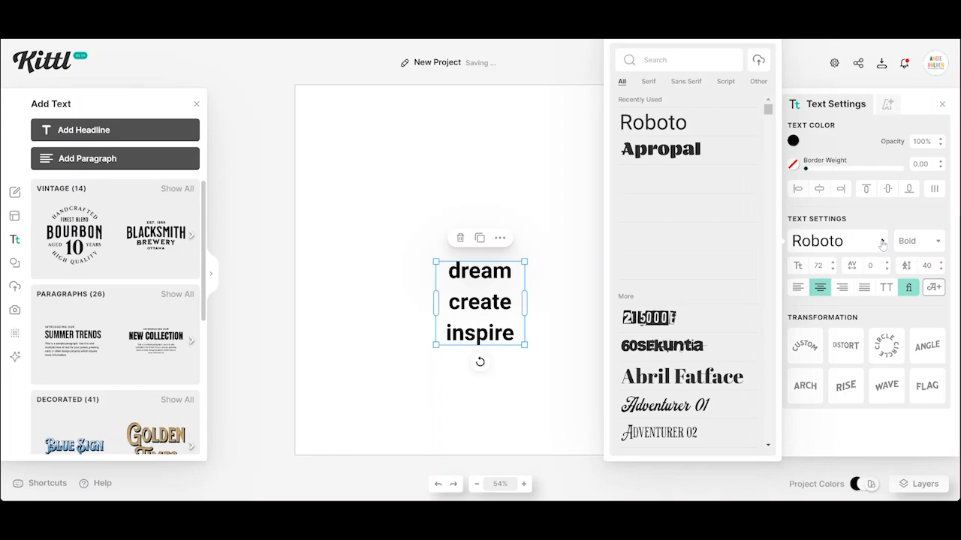
left_click(674, 152)
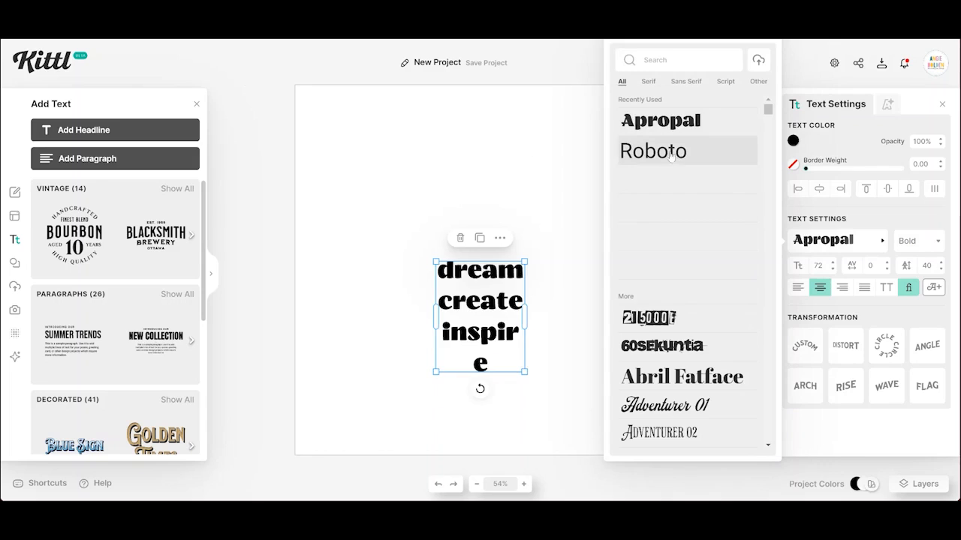
left_click_drag(526, 315, 561, 300)
Enlarge the text to size 183 and move it near the centre of the artboard
left_click_drag(560, 260, 696, 81)
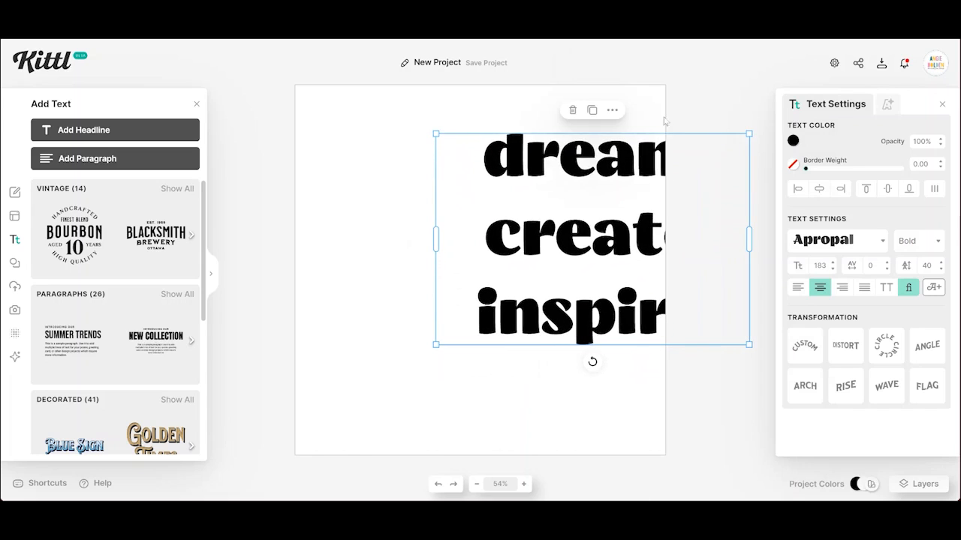
left_click_drag(622, 171, 525, 195)
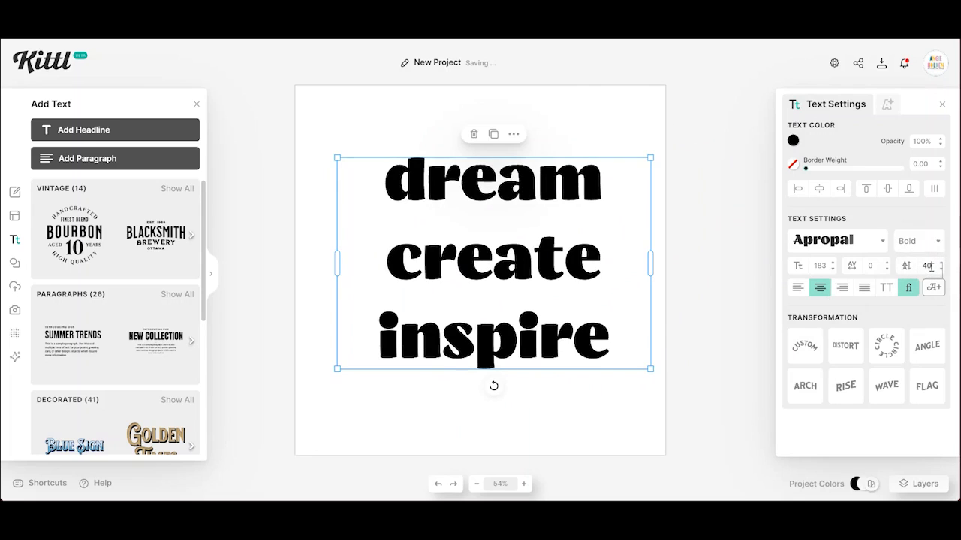
Set the text's line height to 0 and apply the Flag transformation
left_click(929, 265)
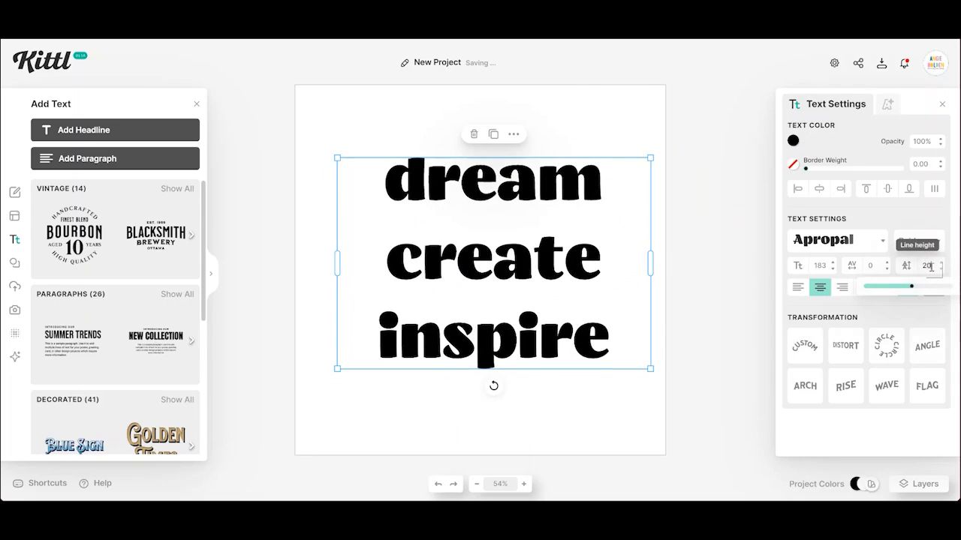
type("0")
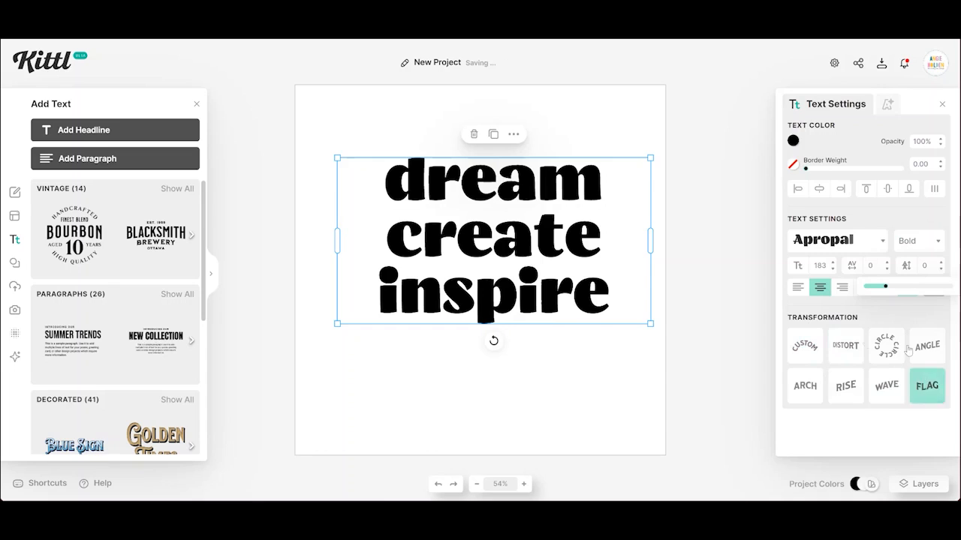
left_click(921, 388)
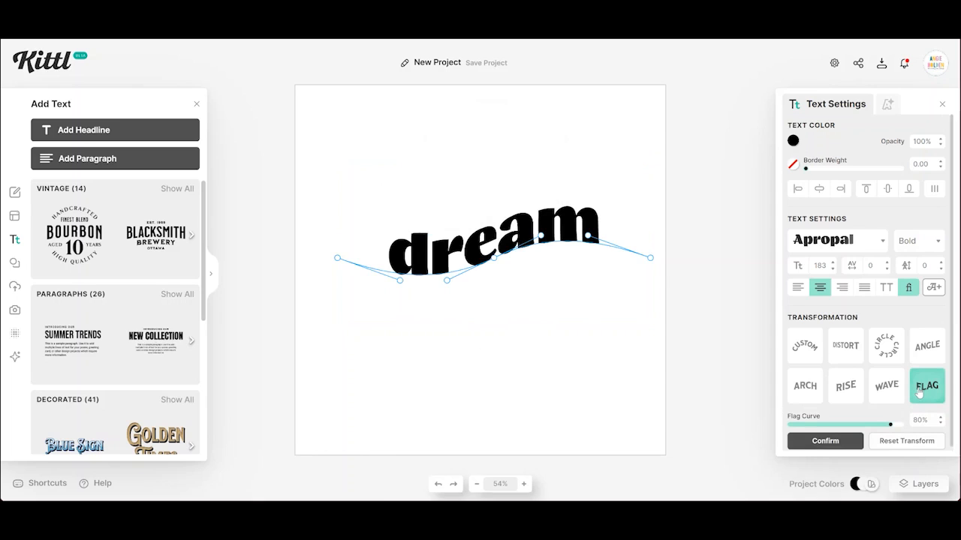
Try the Wave, Rise and Arch transformations on the text
left_click(888, 389)
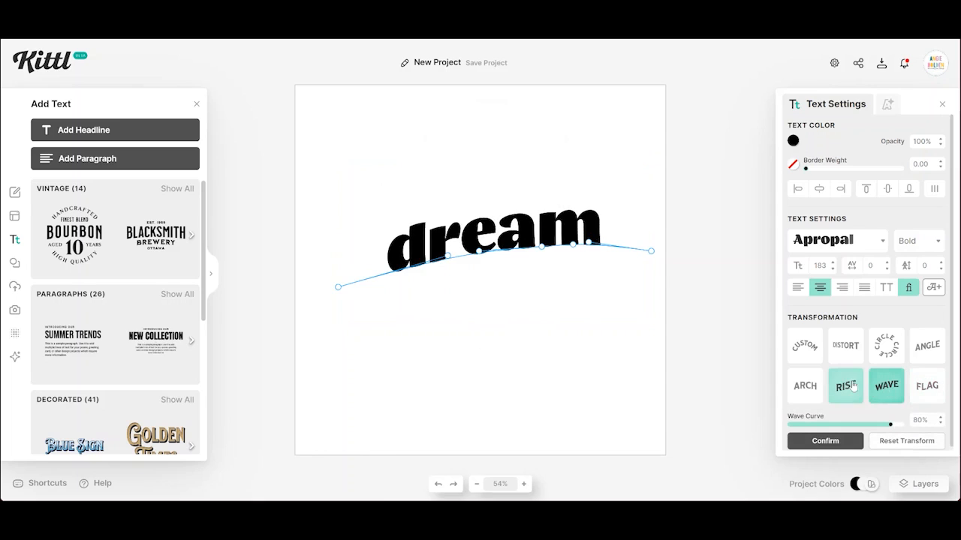
left_click(852, 386)
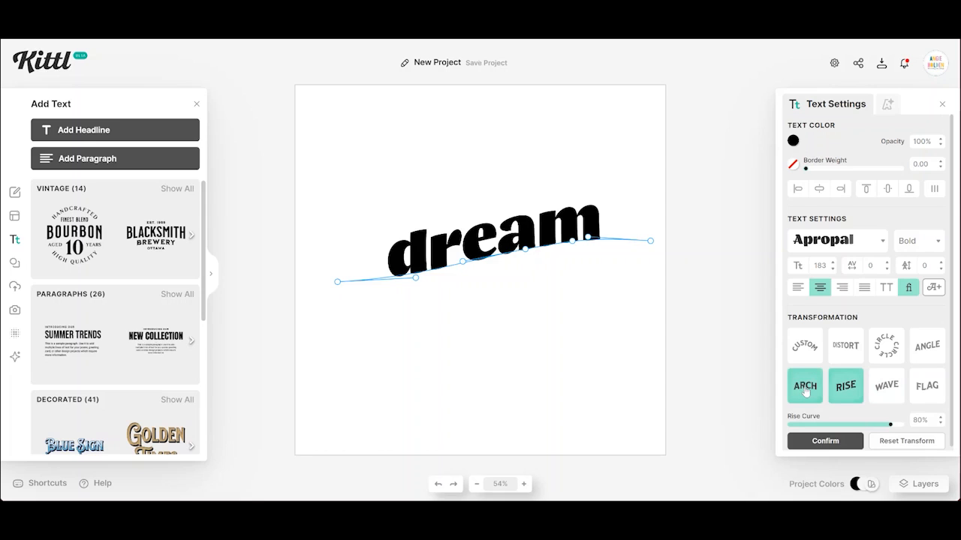
left_click(806, 390)
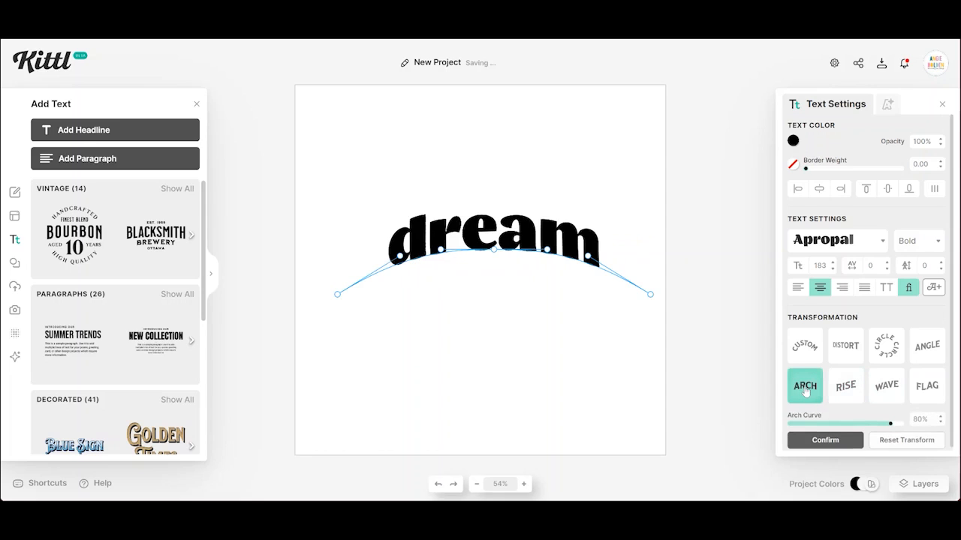
Apply the Flag transformation again, pull its curve handles to raise the crest and deepen the dip, and confirm the warp
left_click(929, 389)
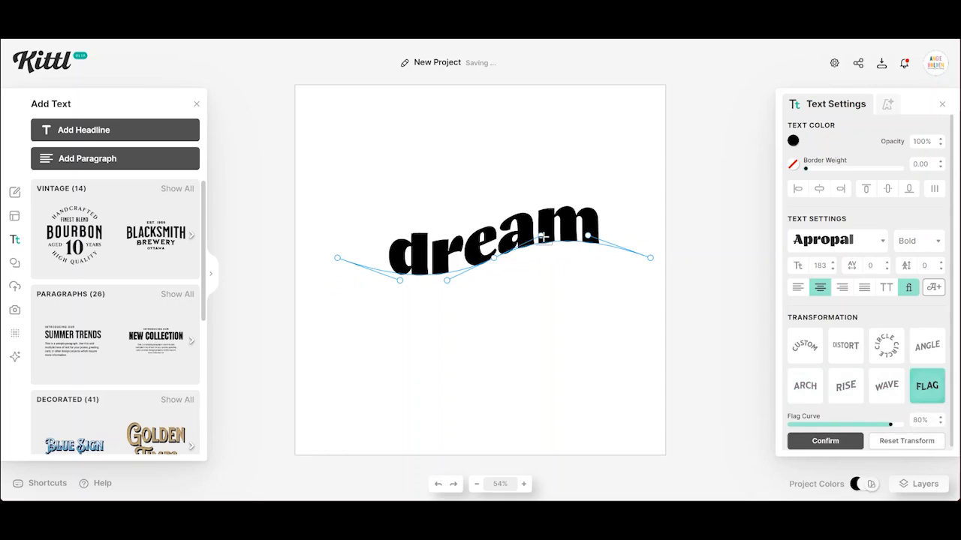
left_click_drag(541, 237, 592, 223)
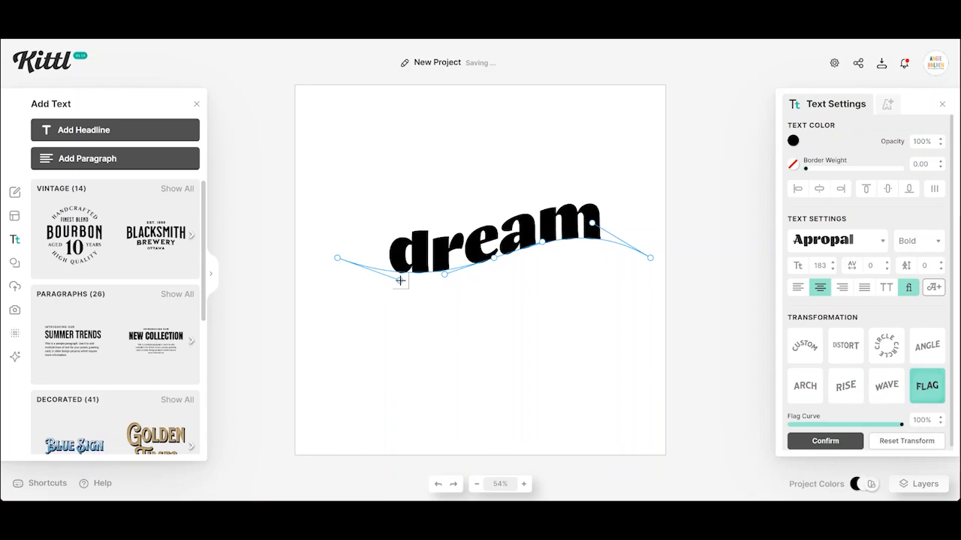
left_click_drag(399, 279, 394, 288)
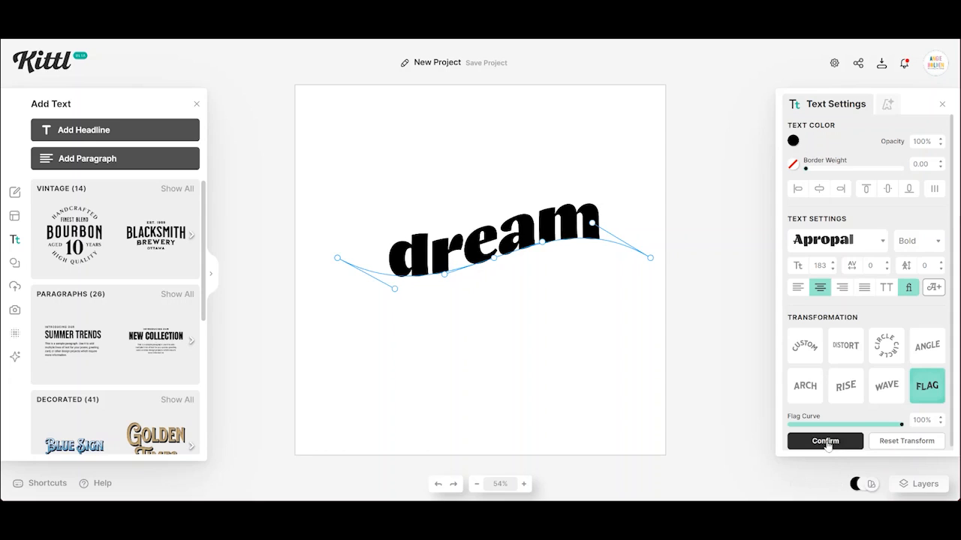
left_click(825, 442)
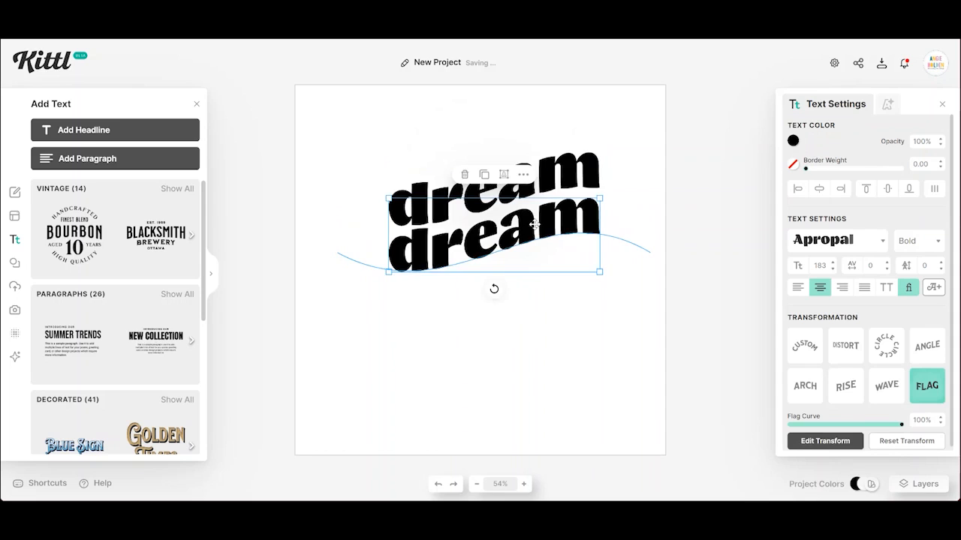
Edit the lower copy of the warped text so that it contains only the word "create"
double_click(534, 223)
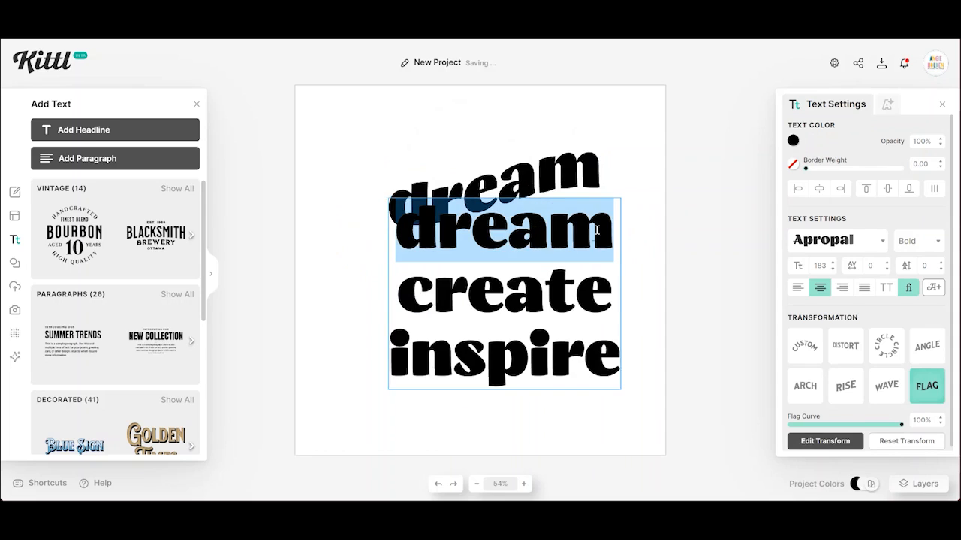
key("BackSpace")
key("Delete")
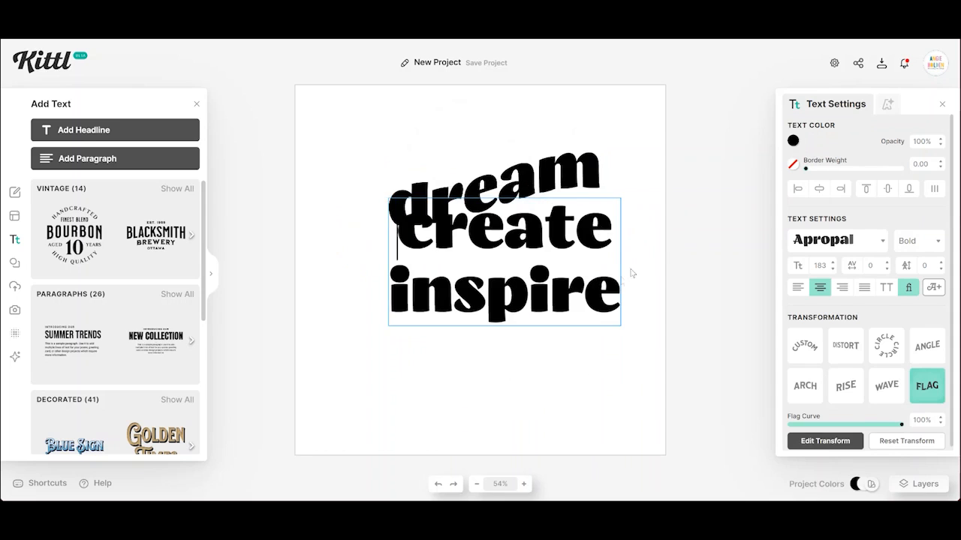
left_click_drag(620, 293, 351, 291)
key("BackSpace")
key("BackSpace")
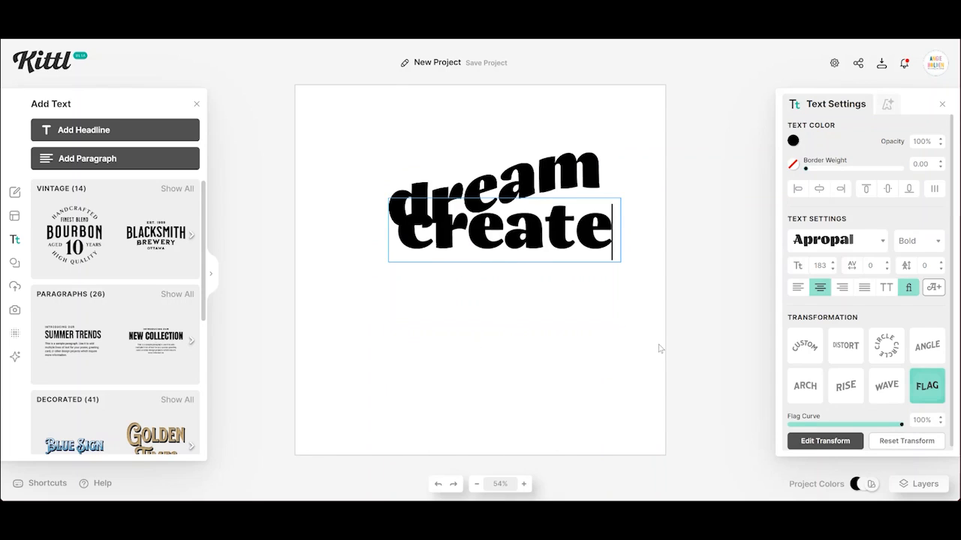
key("Escape")
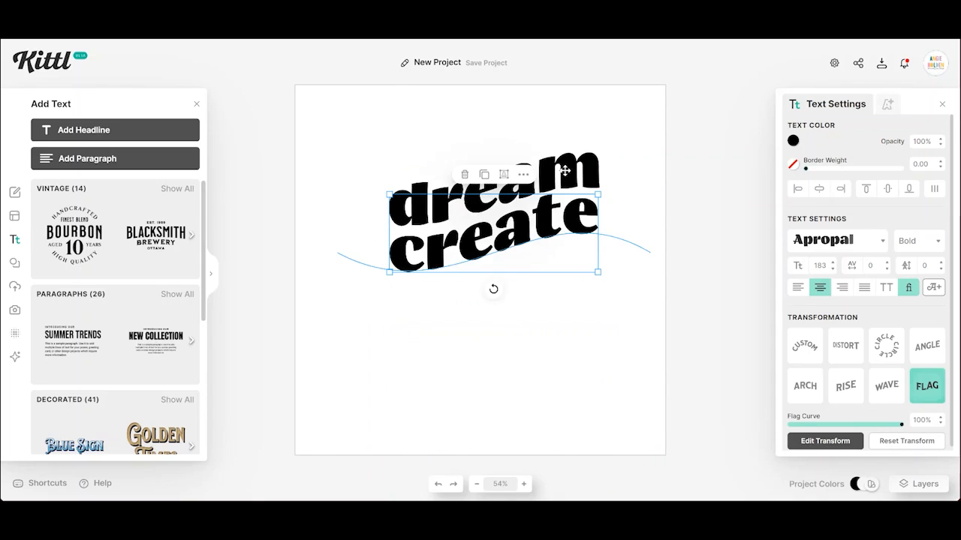
Paste another warped copy, place it below "create", and reduce its text to the word "inspire"
key("ctrl+v")
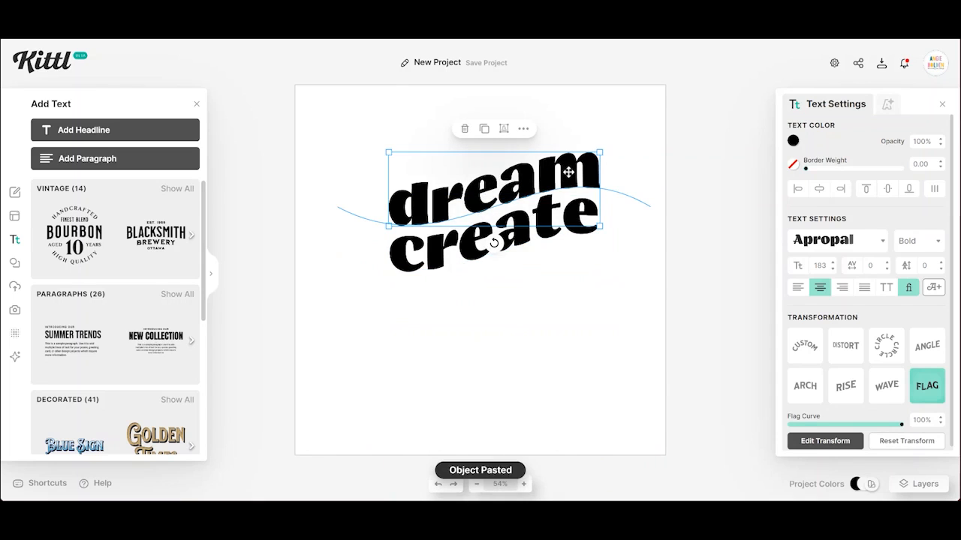
left_click_drag(568, 188, 568, 279)
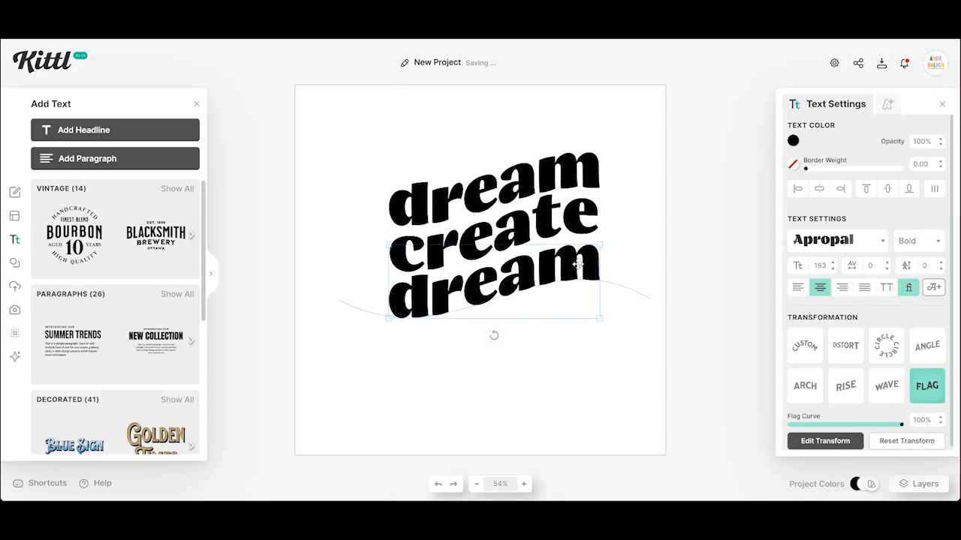
double_click(568, 277)
double_click(581, 265)
left_click_drag(609, 338, 386, 293)
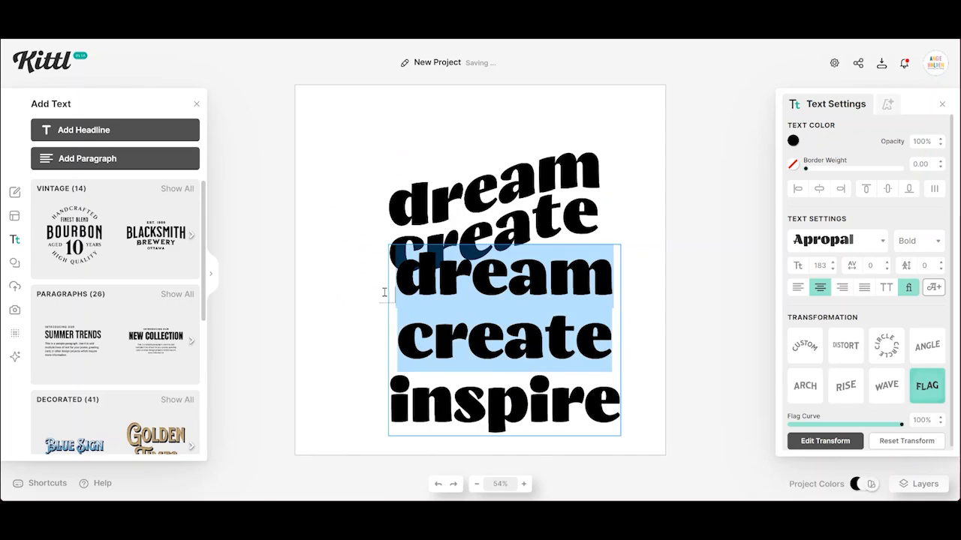
key("BackSpace")
key("Delete")
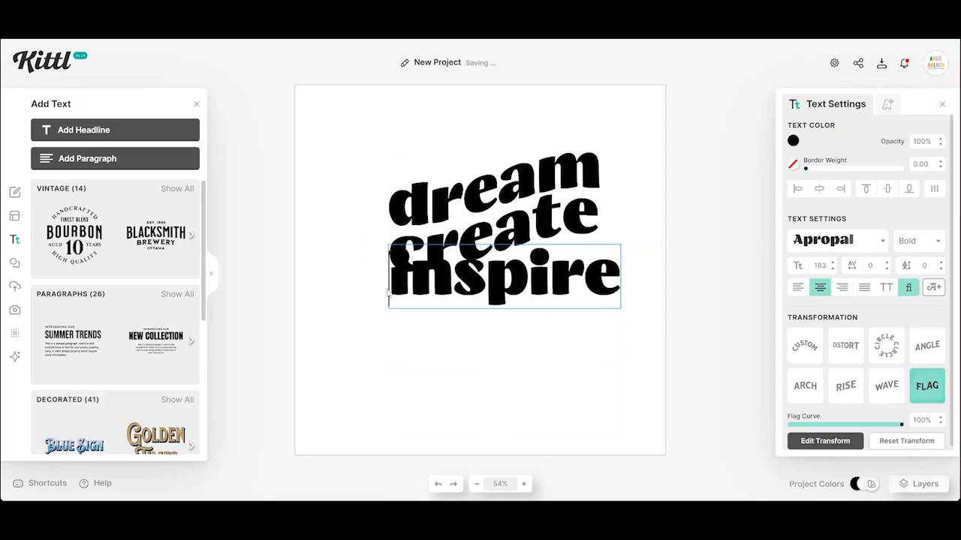
key("Escape")
left_click(630, 387)
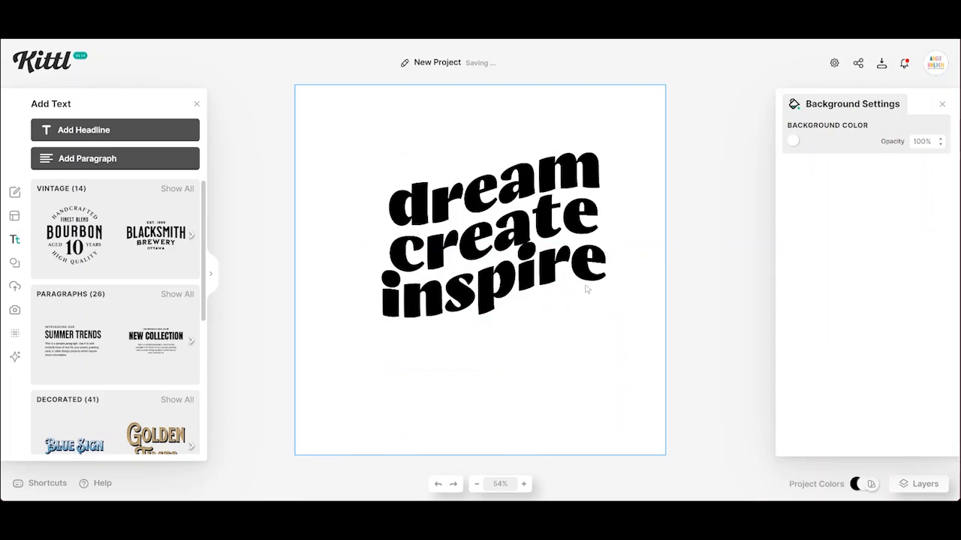
Nudge "inspire" slightly to the right and "dream" and "create" slightly upward to even out the spacing between the warped words
left_click_drag(575, 267, 583, 269)
left_click(559, 182)
left_click_drag(560, 182, 553, 175)
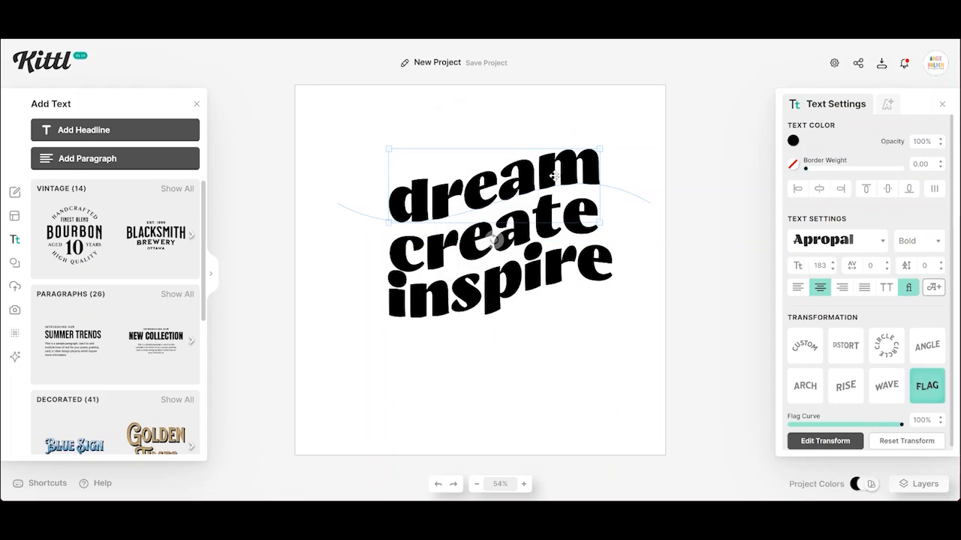
left_click(608, 358)
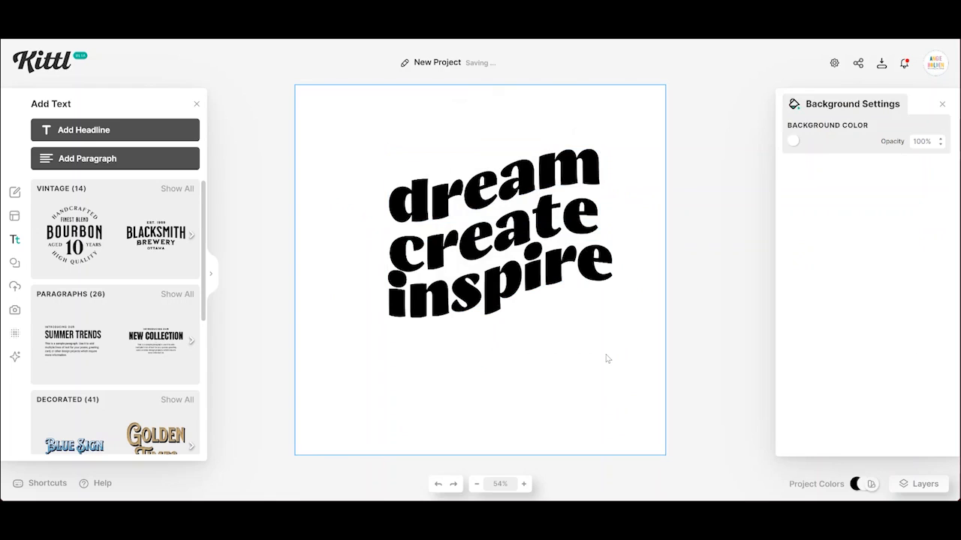
left_click(543, 223)
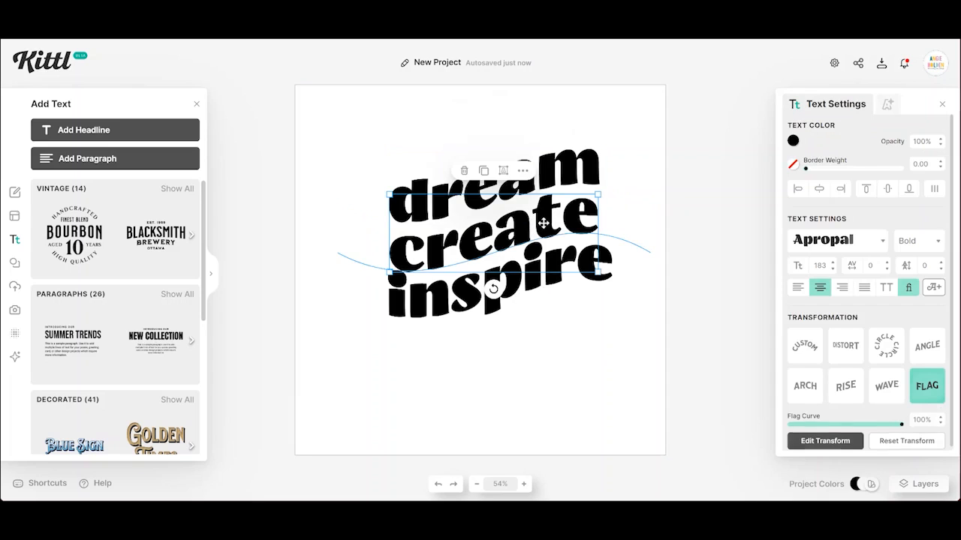
left_click_drag(544, 224, 543, 222)
left_click(582, 354)
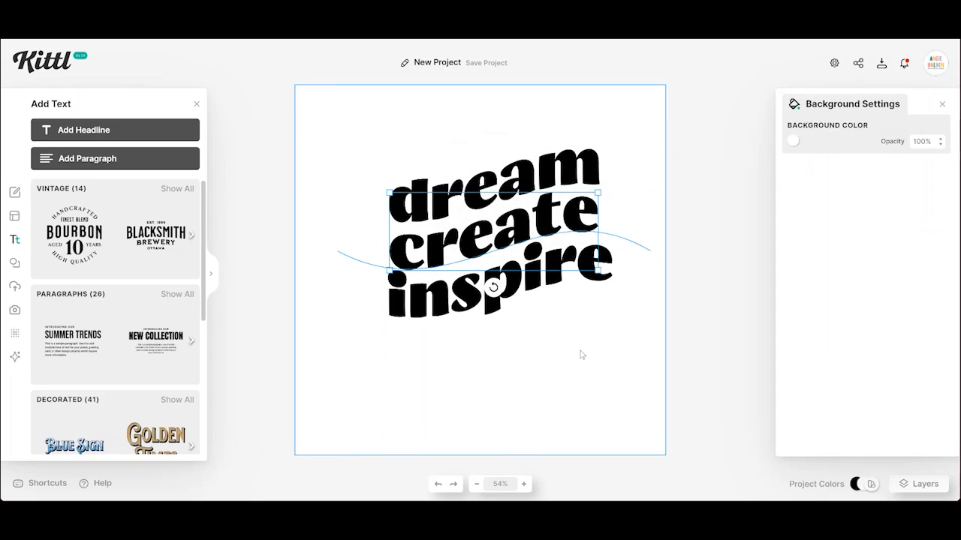
Download the design as an 800 × 800 px PNG and dismiss the credit notice
left_click(881, 64)
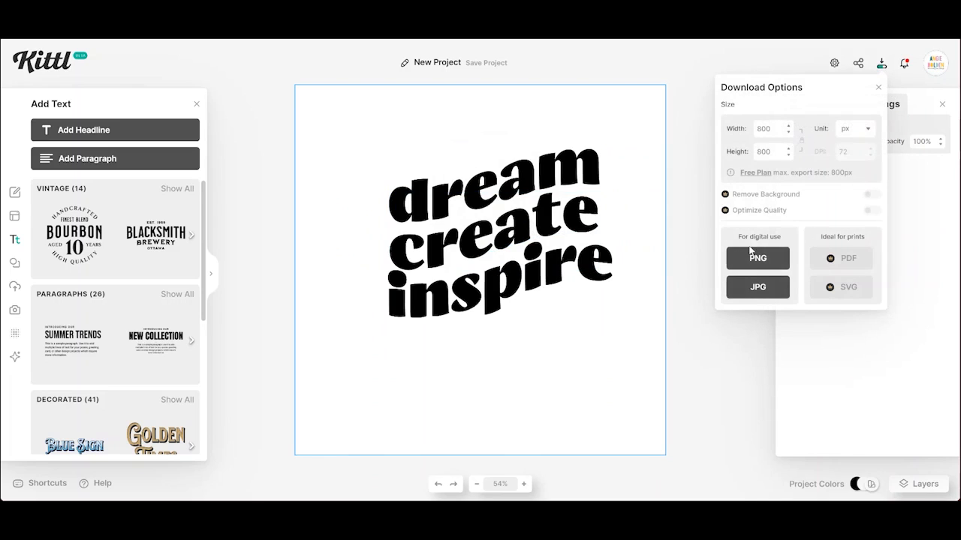
left_click(753, 260)
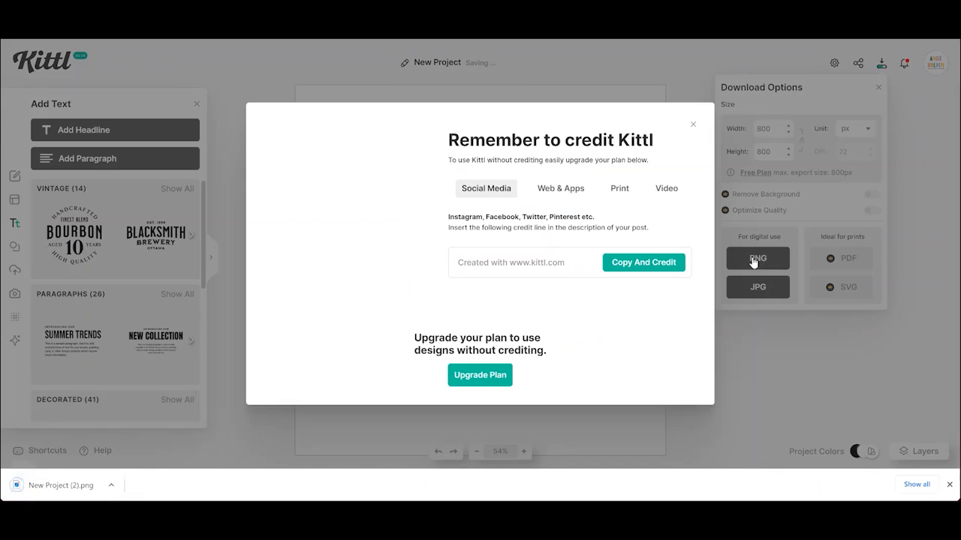
left_click(692, 124)
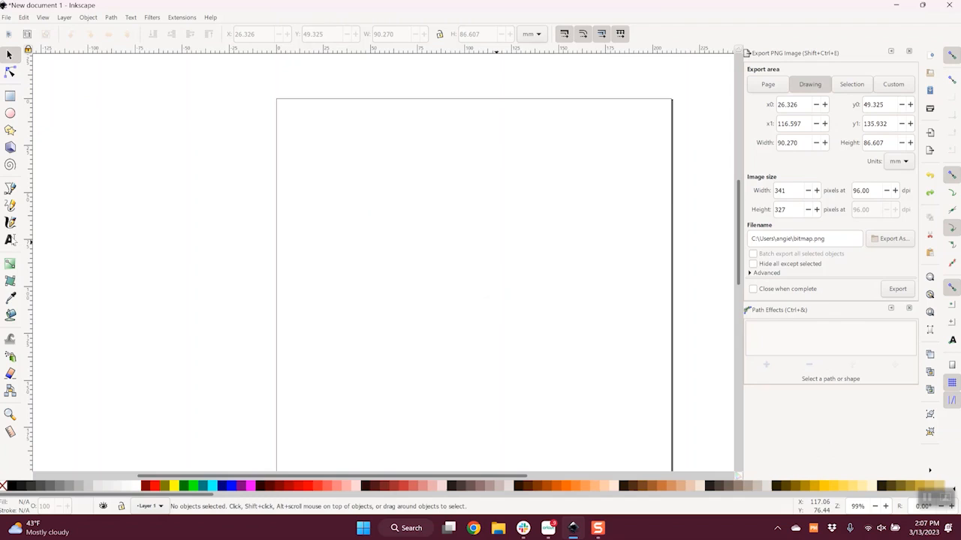
In Inkscape, add a text object to the page reading "dream create inspire", with each word on its own line
left_click(11, 239)
left_click(426, 229)
type("dream")
key("Return")
type("create")
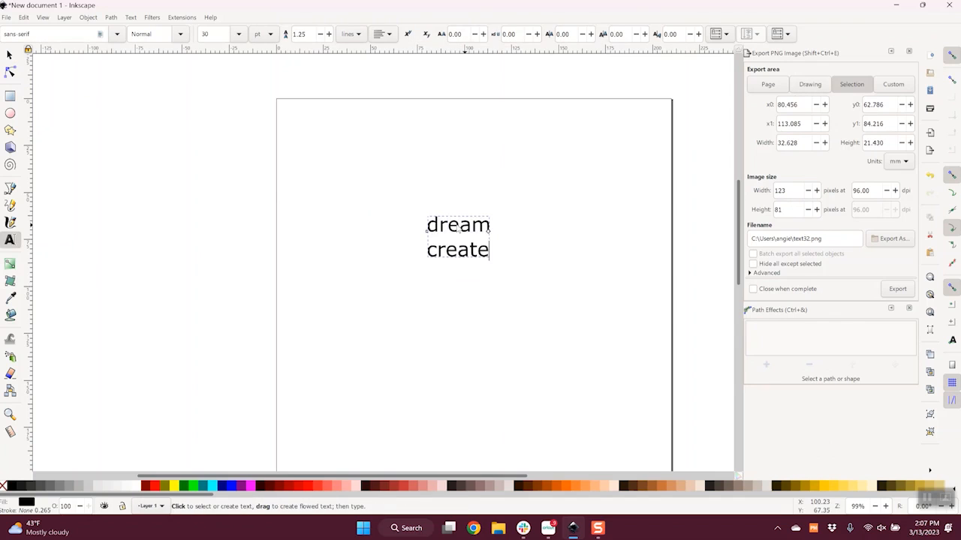
key("Return")
type("inspir")
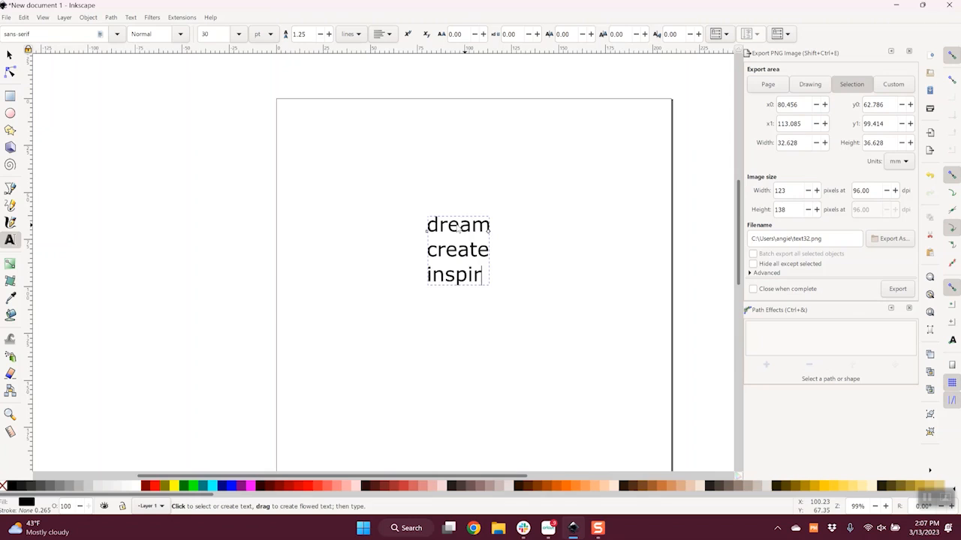
type("e")
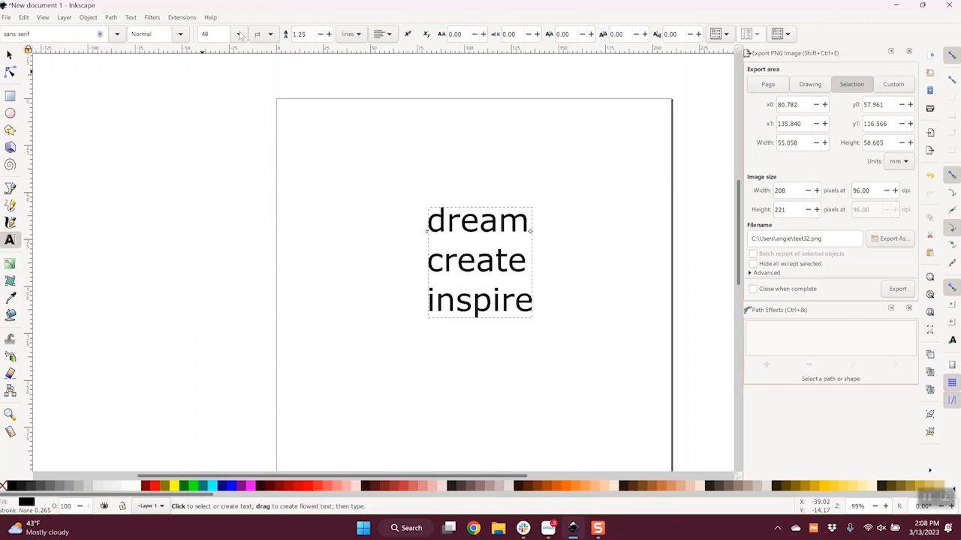
Set the text to 72 pt with a line spacing of 0.85 and centre-align its lines
left_click(238, 34)
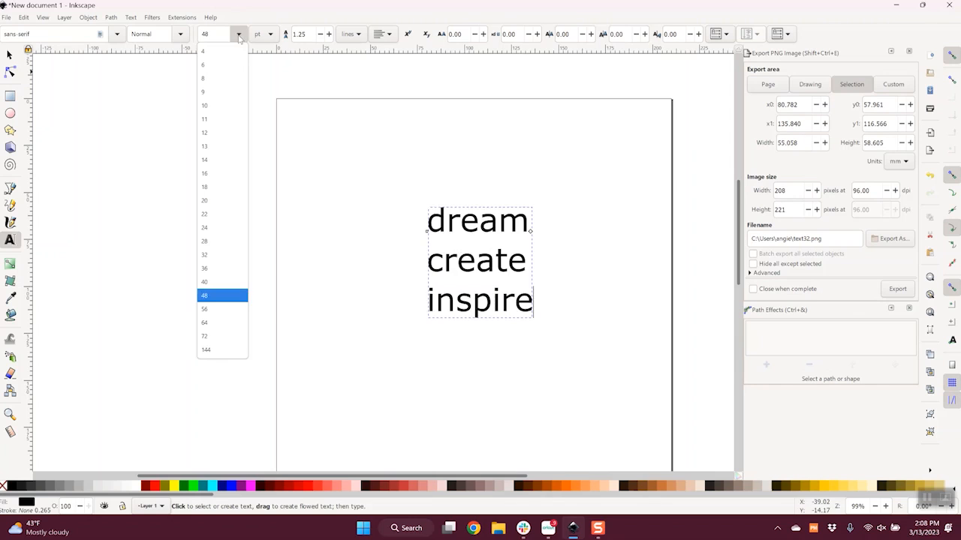
left_click(213, 337)
left_click(320, 34)
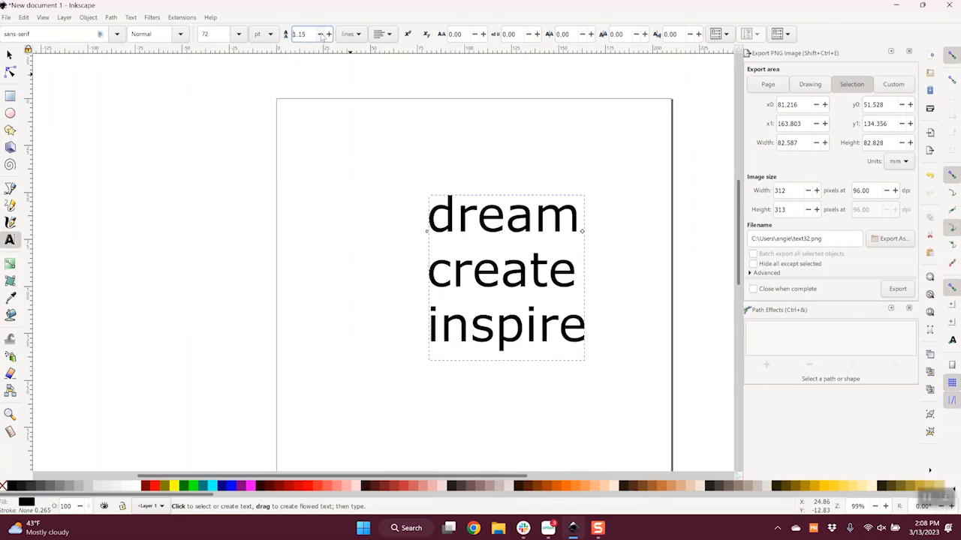
left_click(320, 35)
left_click(320, 34)
left_click(321, 35)
left_click(382, 35)
left_click(385, 53)
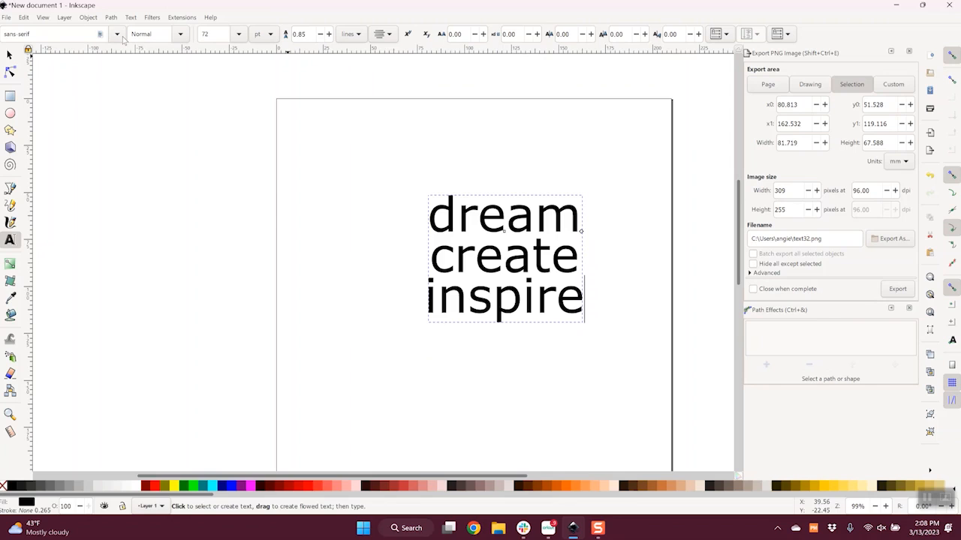
Search the fonts for "funky" and change the text's font to Funky Grunge
left_click(43, 34)
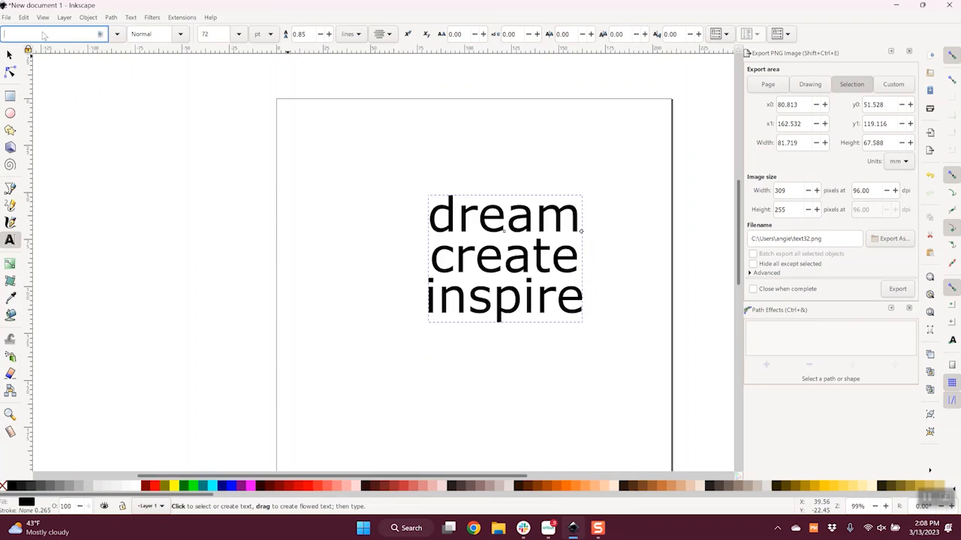
type("funk")
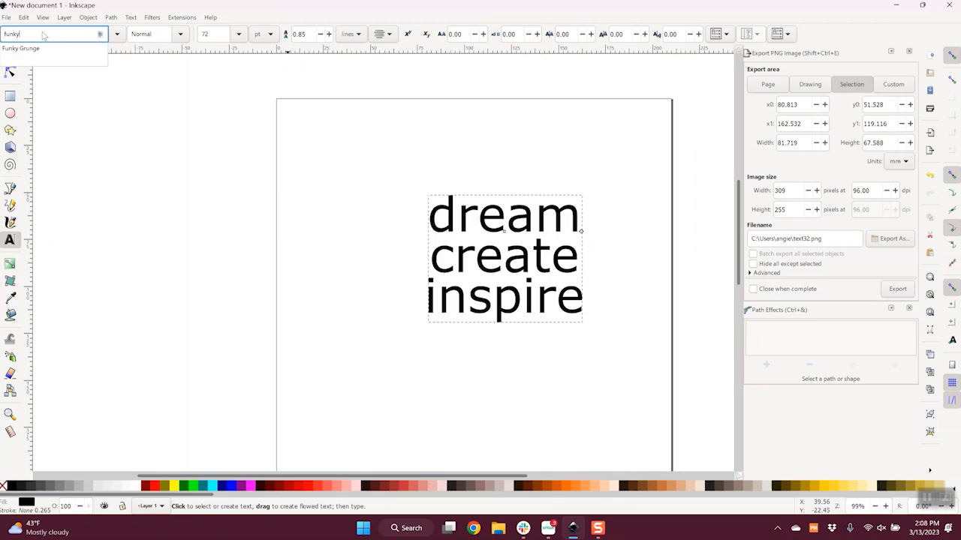
type("y")
left_click(32, 50)
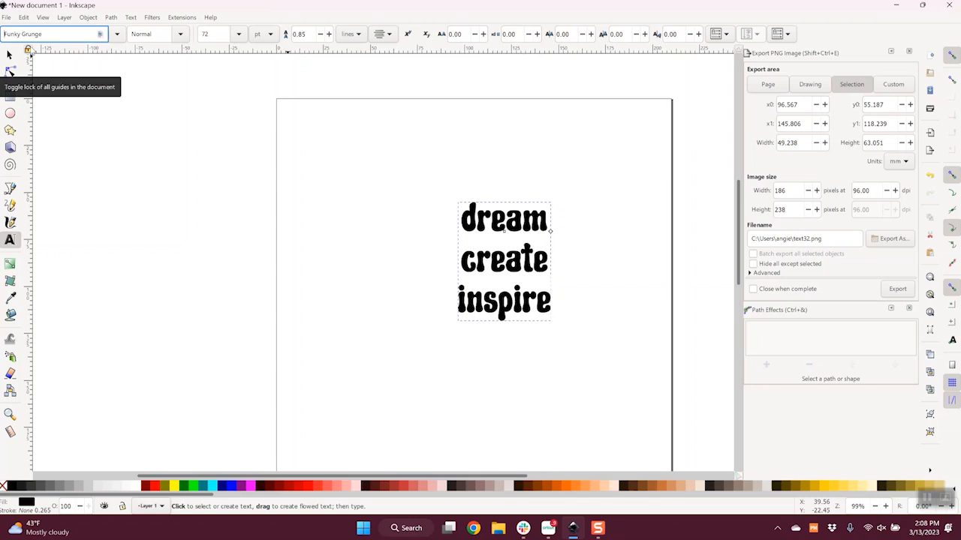
Set the text's line spacing to 0.65 and its font size to 144 pt
left_click(320, 34)
left_click(320, 34)
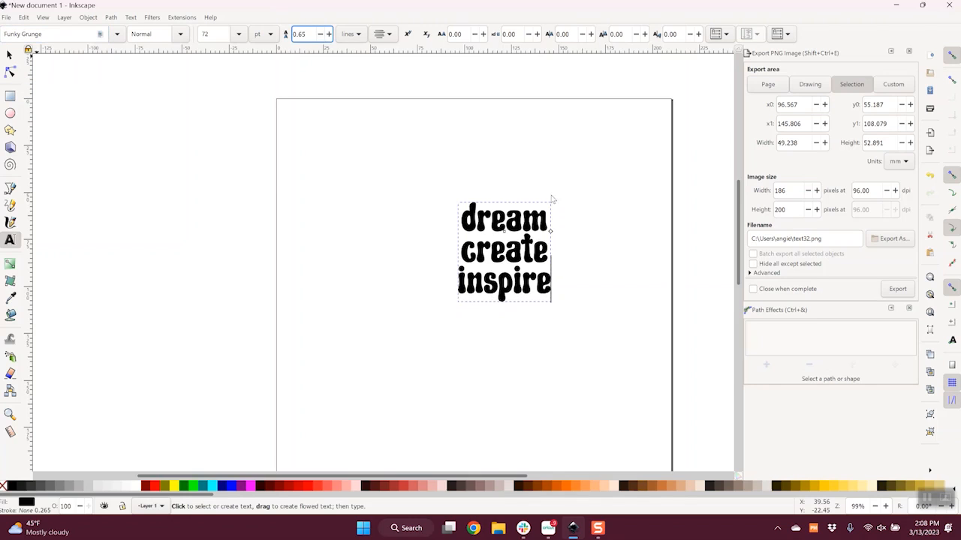
left_click(239, 34)
left_click(224, 352)
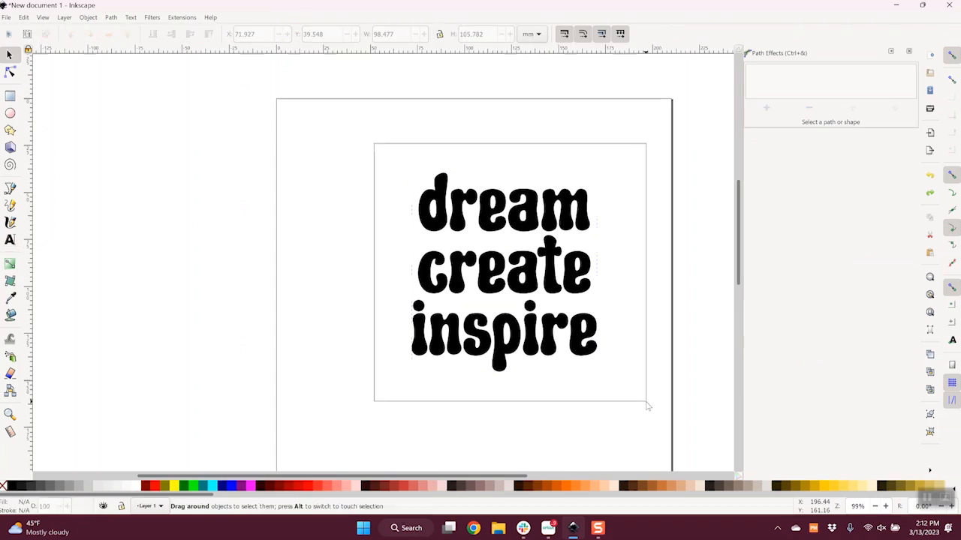
Convert the "dream create inspire" text to paths and apply the Lattice Deformation 2 path effect to it
left_click(496, 273)
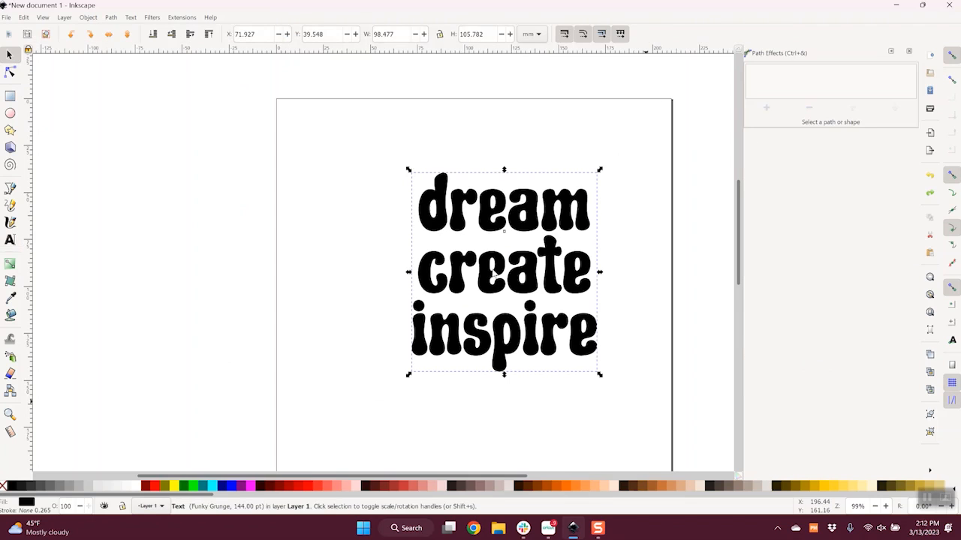
left_click(111, 18)
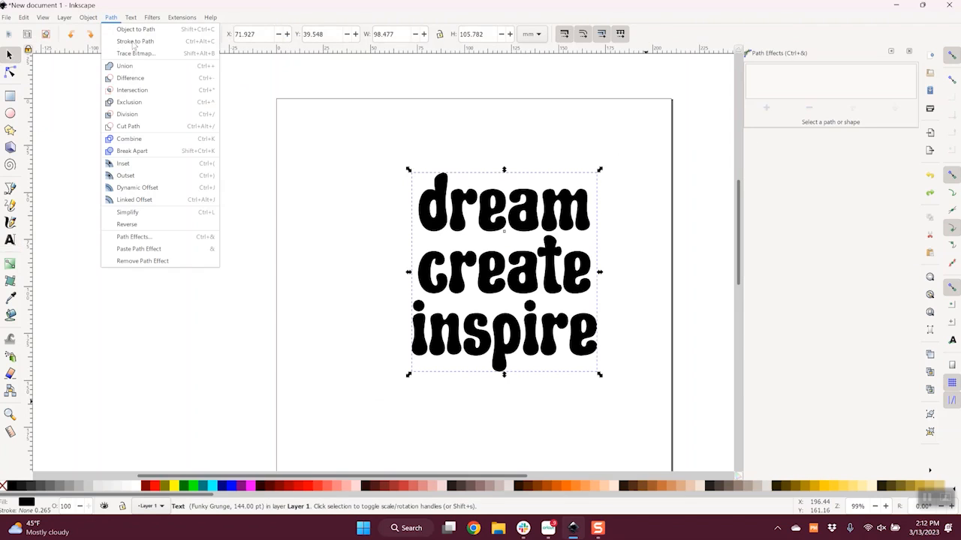
left_click(135, 41)
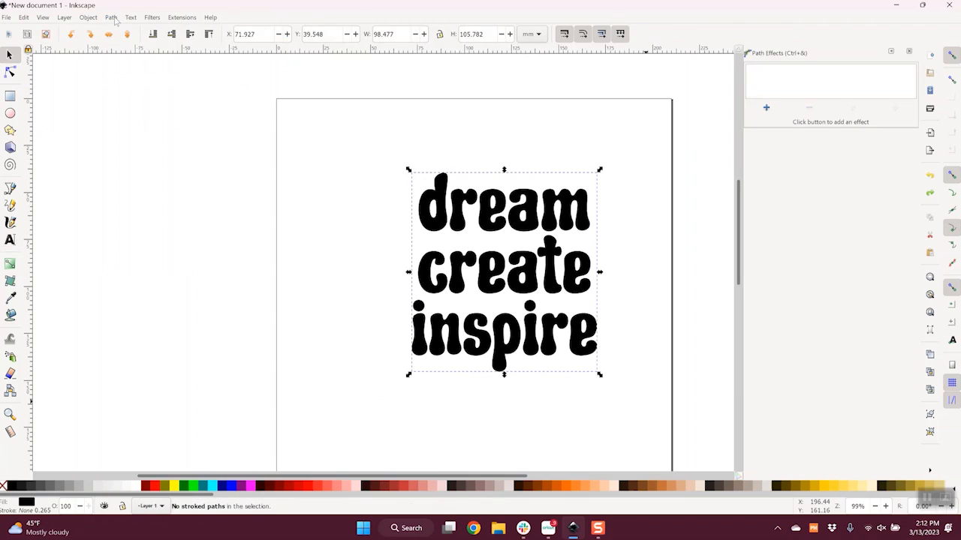
left_click(112, 18)
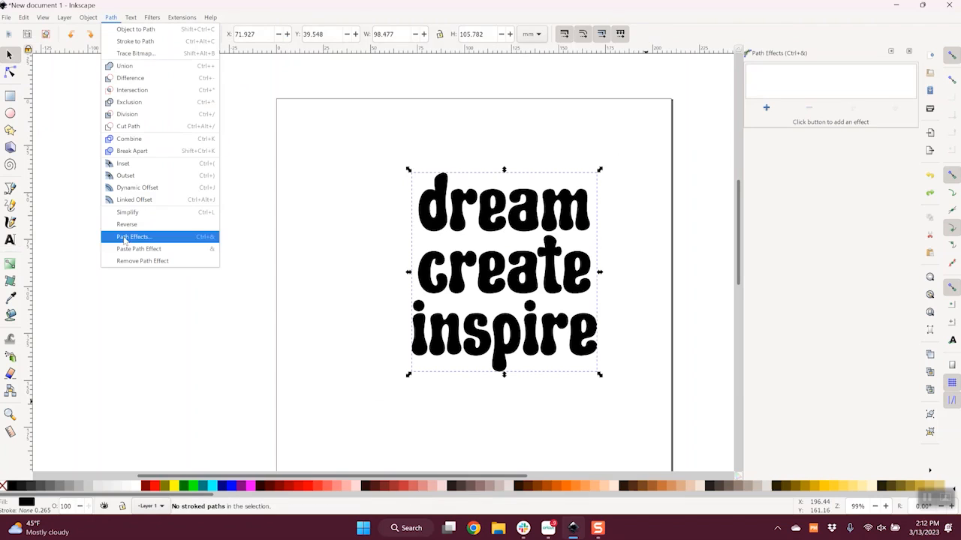
left_click(129, 236)
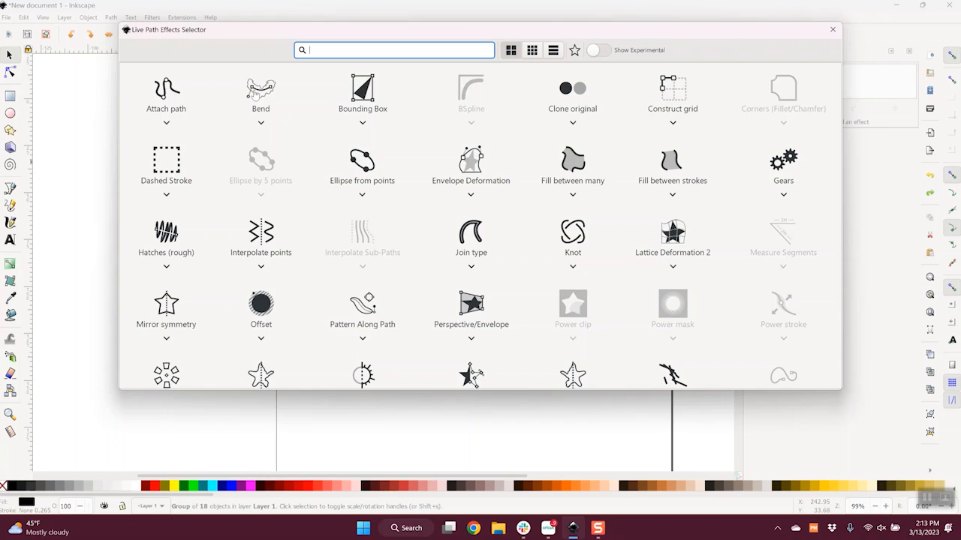
left_click(673, 247)
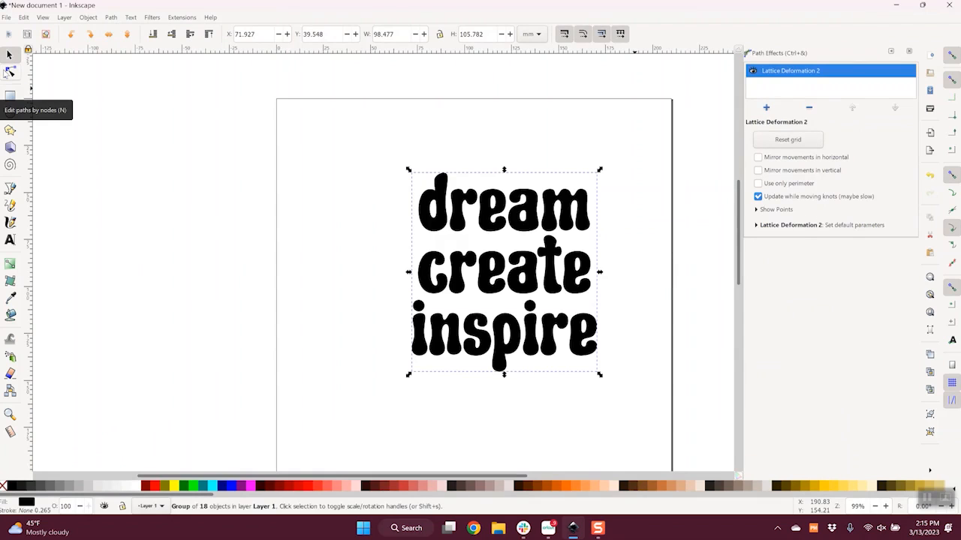
Warp the text into a wave by moving lattice nodes, raising those left of centre and lowering those right of centre, and deselect it
left_click(10, 73)
left_click(10, 72)
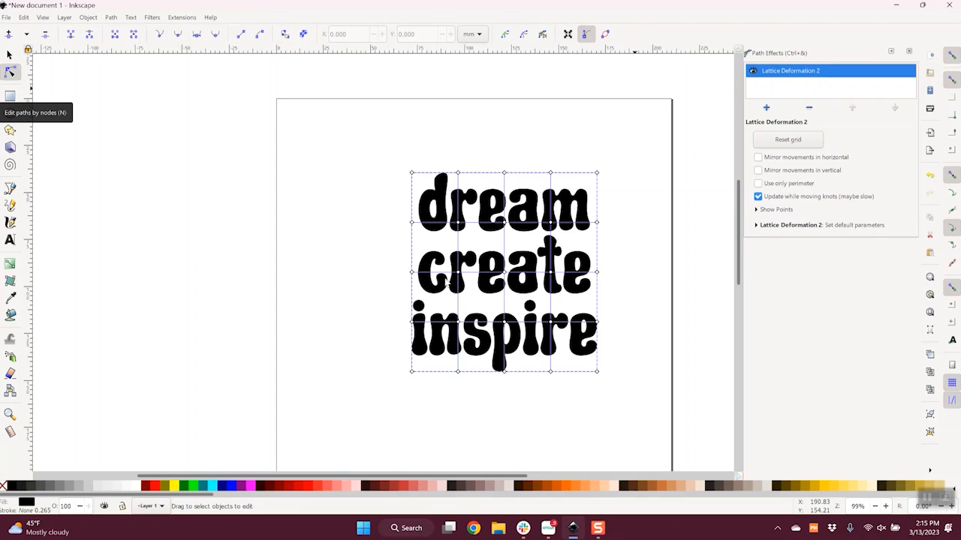
left_click_drag(505, 223, 550, 246)
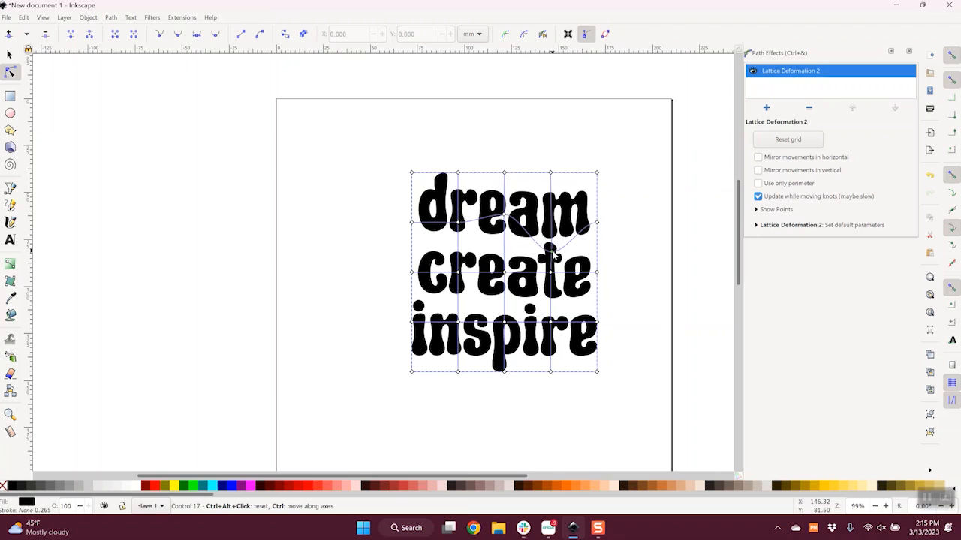
left_click_drag(550, 173, 551, 192)
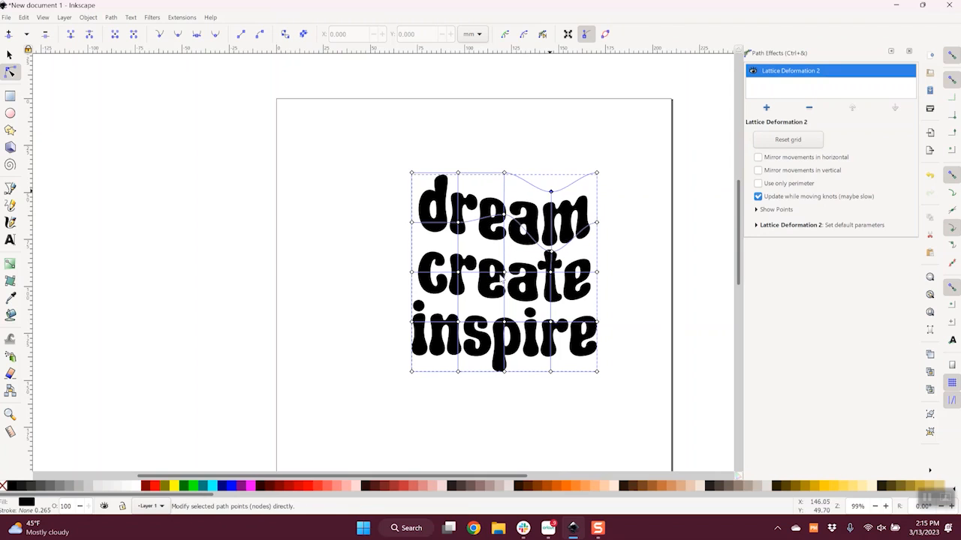
left_click_drag(504, 272, 510, 252)
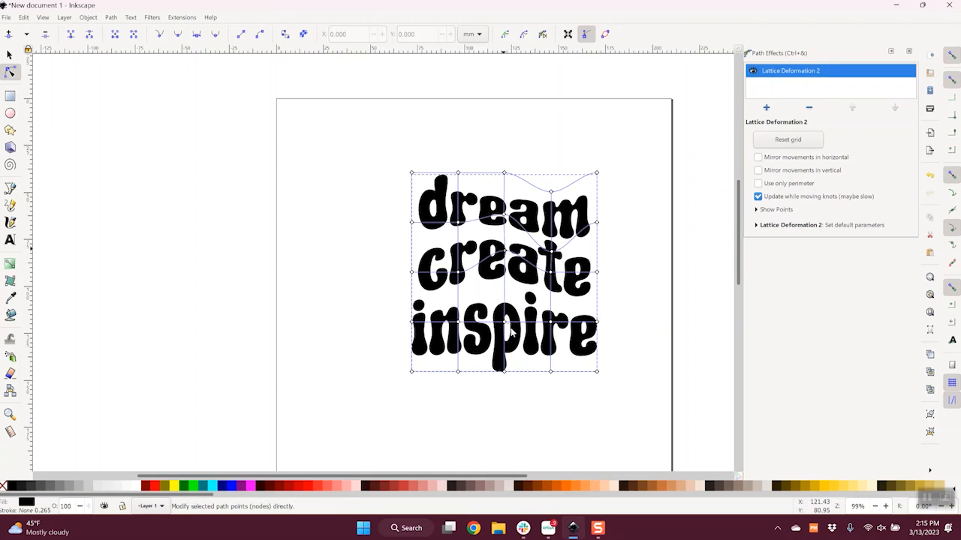
left_click_drag(505, 323, 504, 306)
left_click_drag(503, 250, 503, 258)
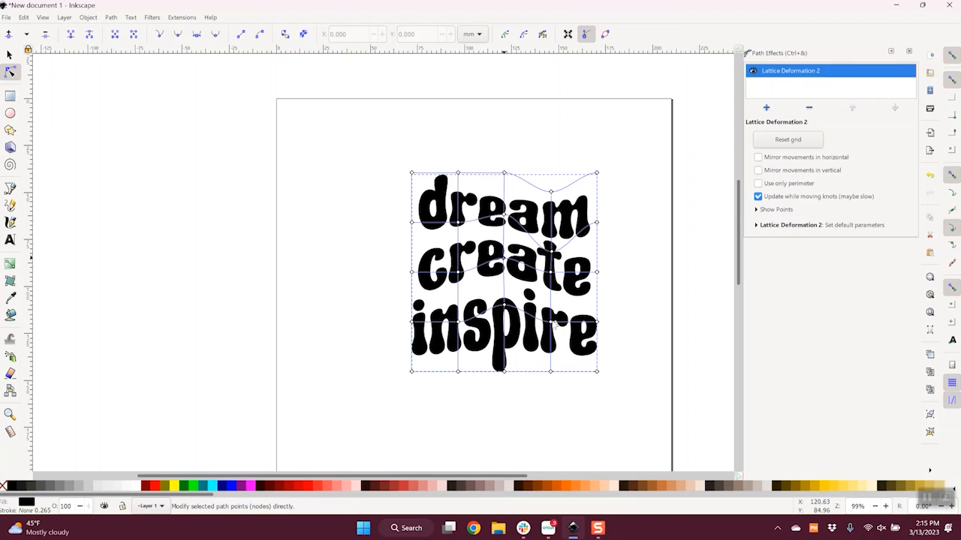
left_click_drag(551, 322, 554, 350)
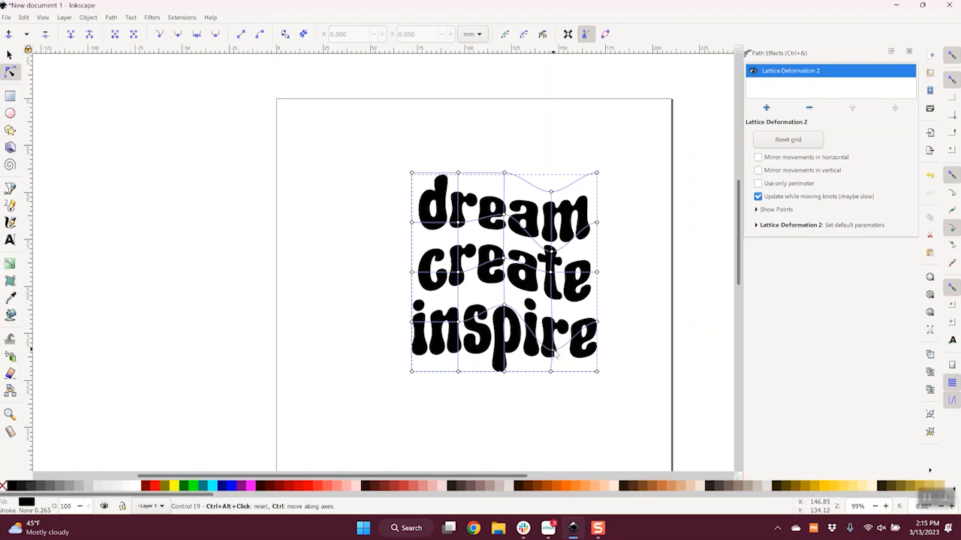
left_click_drag(553, 277, 554, 298)
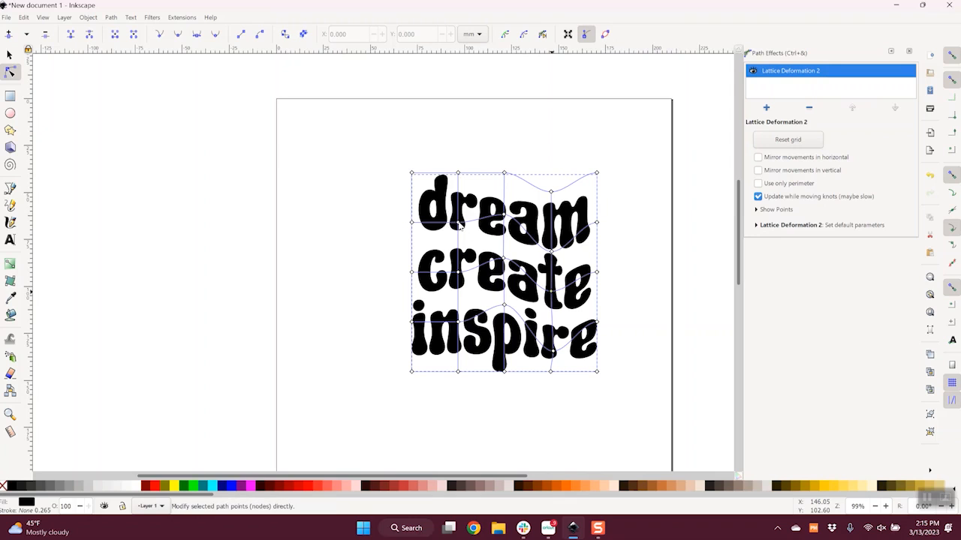
left_click_drag(460, 225, 457, 209)
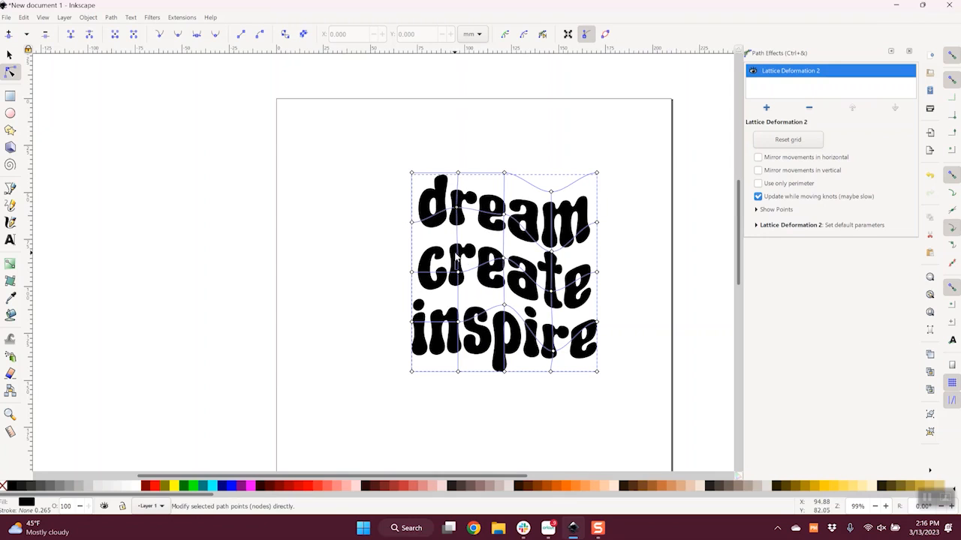
key("Escape")
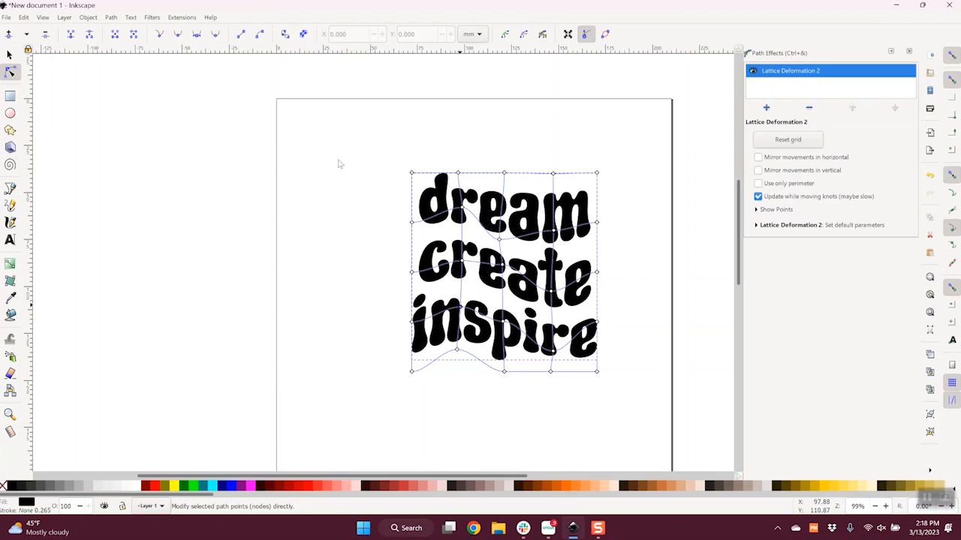
left_click(338, 162)
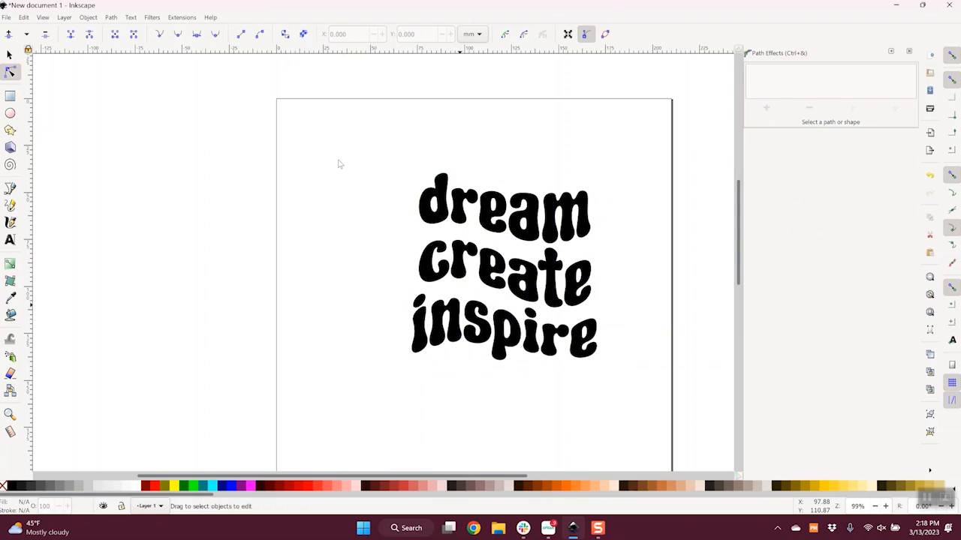
Export the whole drawing as a PNG named inkscape.png in the Downloads folder
left_click(6, 18)
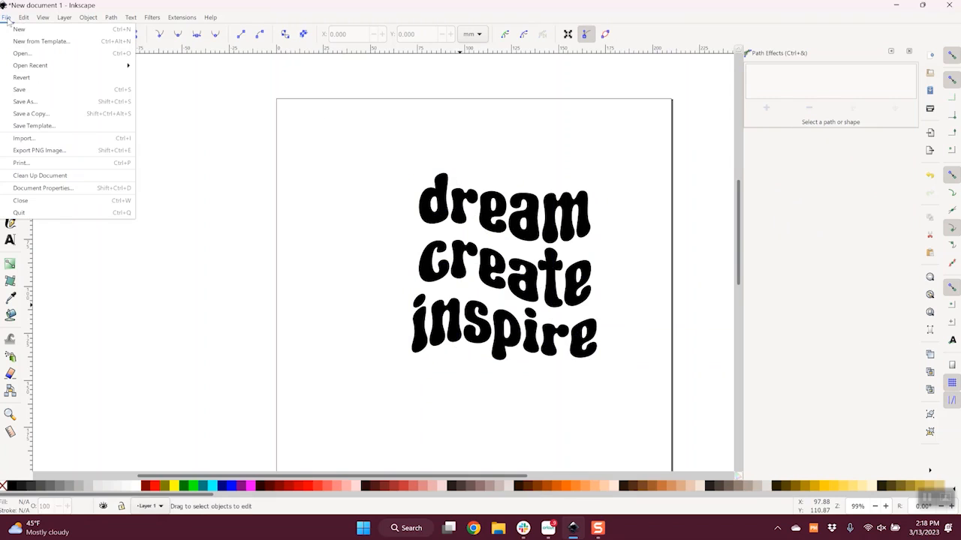
left_click(45, 152)
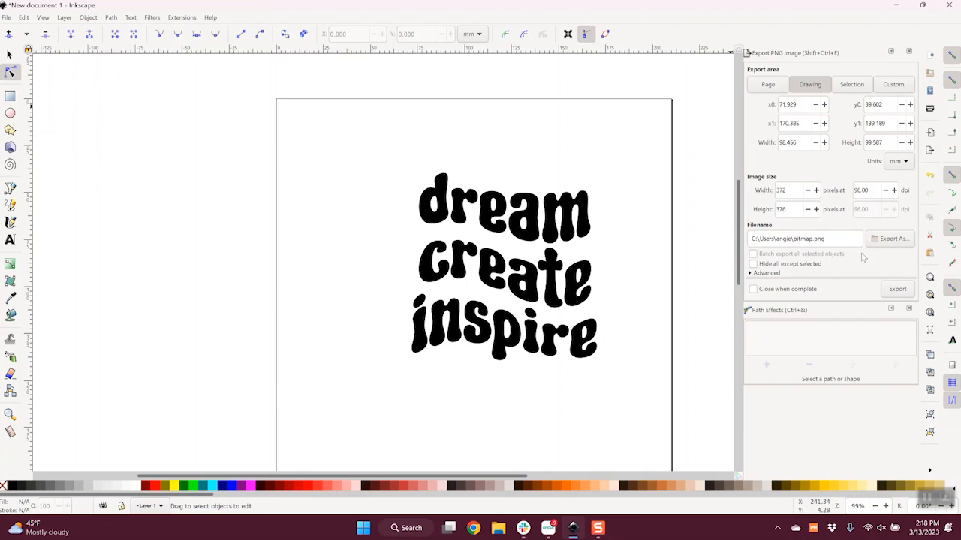
left_click(892, 240)
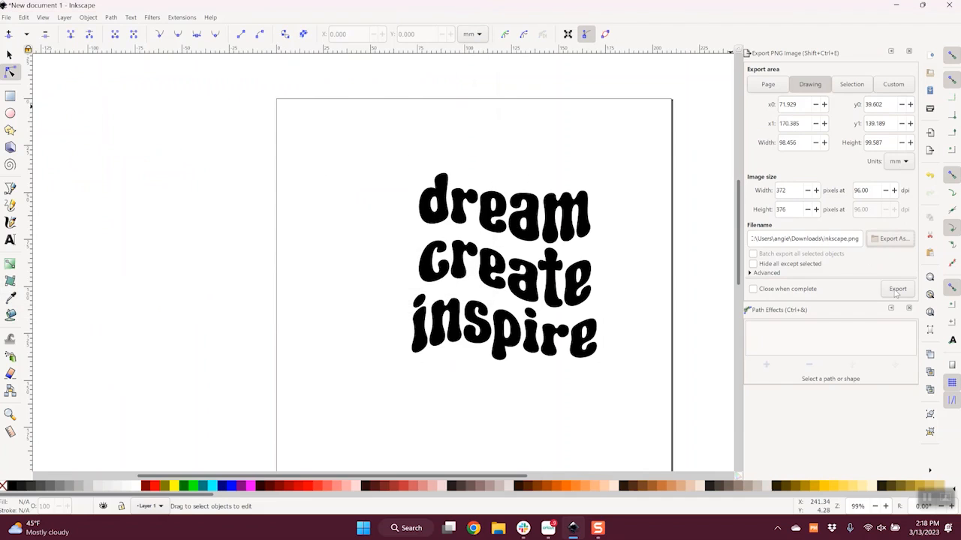
left_click(896, 290)
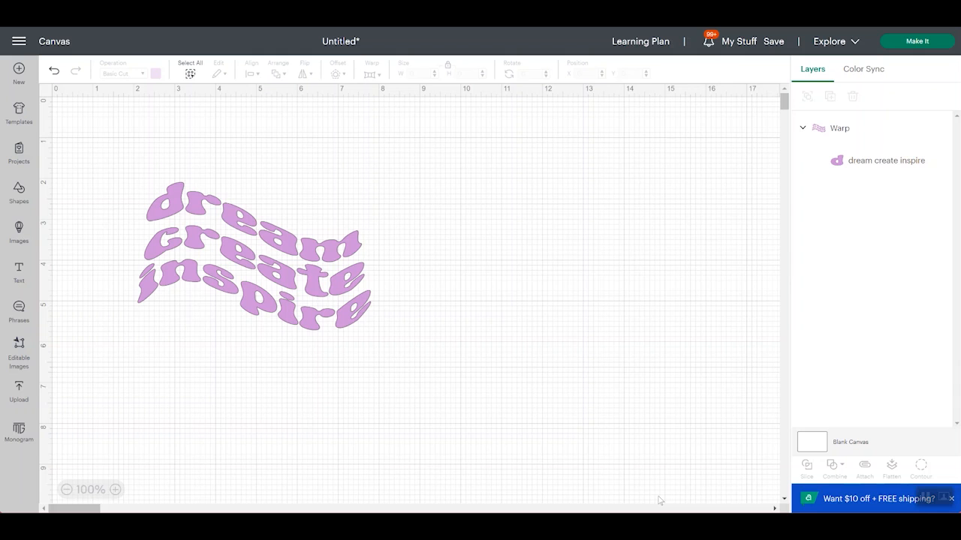
In Cricut Design Space, shift the purple warped text slightly up and left and add a "CRICUT" text label above it
left_click_drag(314, 256, 288, 252)
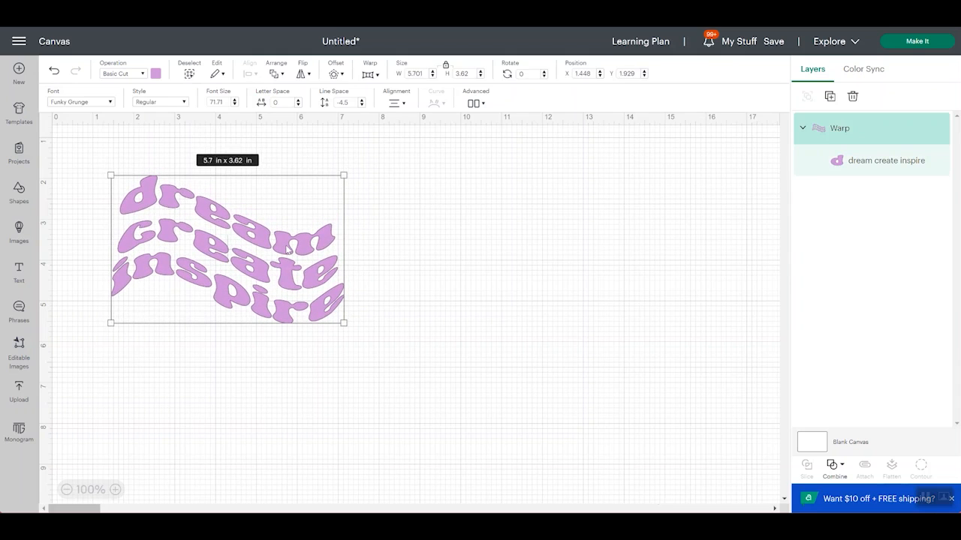
left_click(21, 271)
type("CRICU")
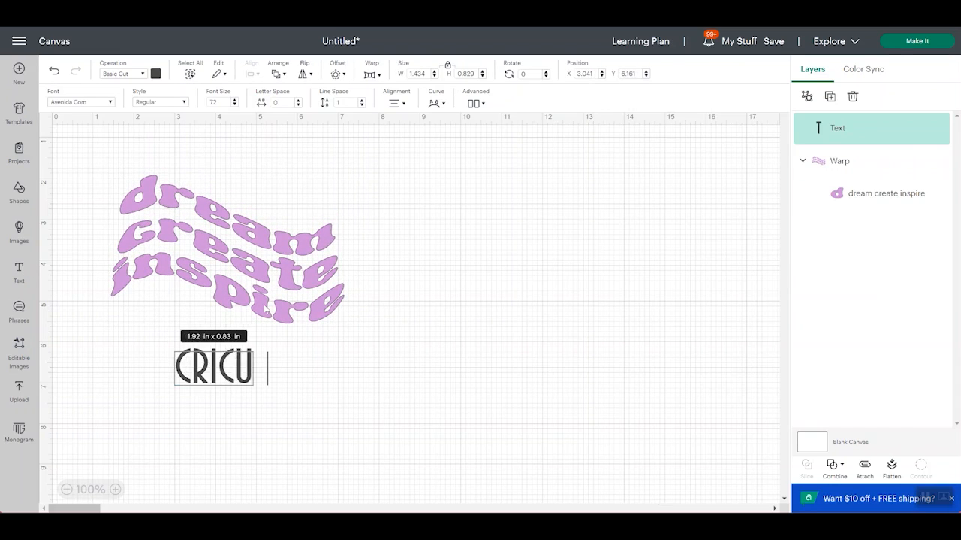
type("T")
left_click(473, 266)
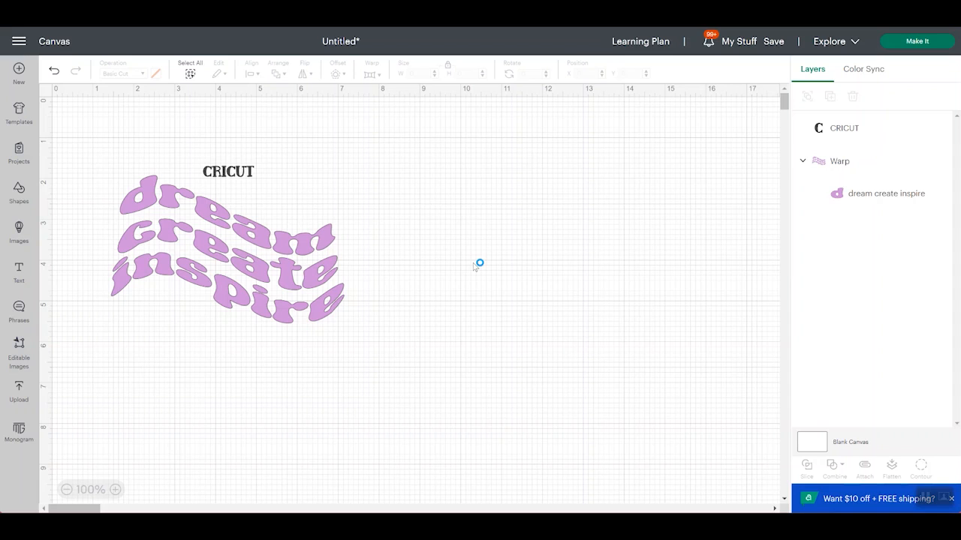
Upload the New Project (1) image with the Complex image type and remove its white background
left_click(22, 393)
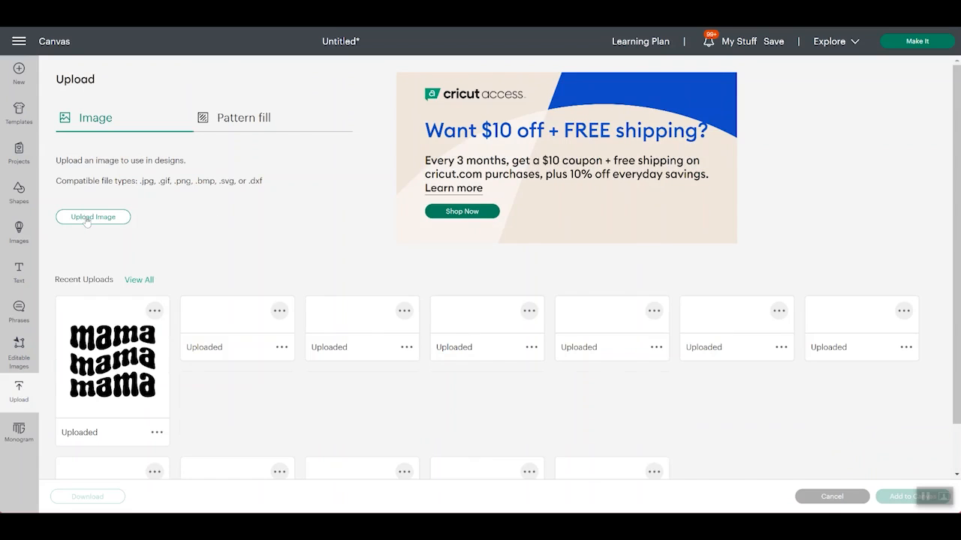
left_click(87, 219)
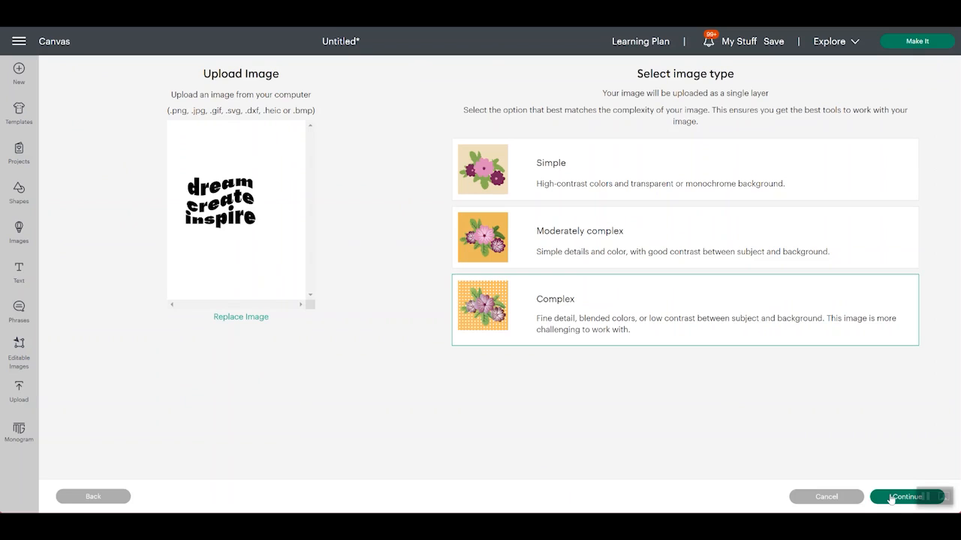
left_click(892, 497)
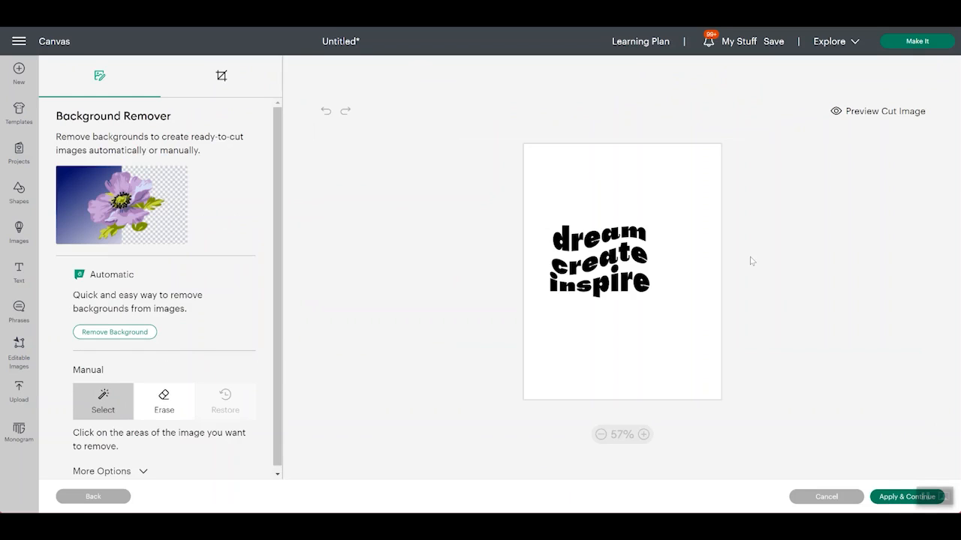
left_click(568, 178)
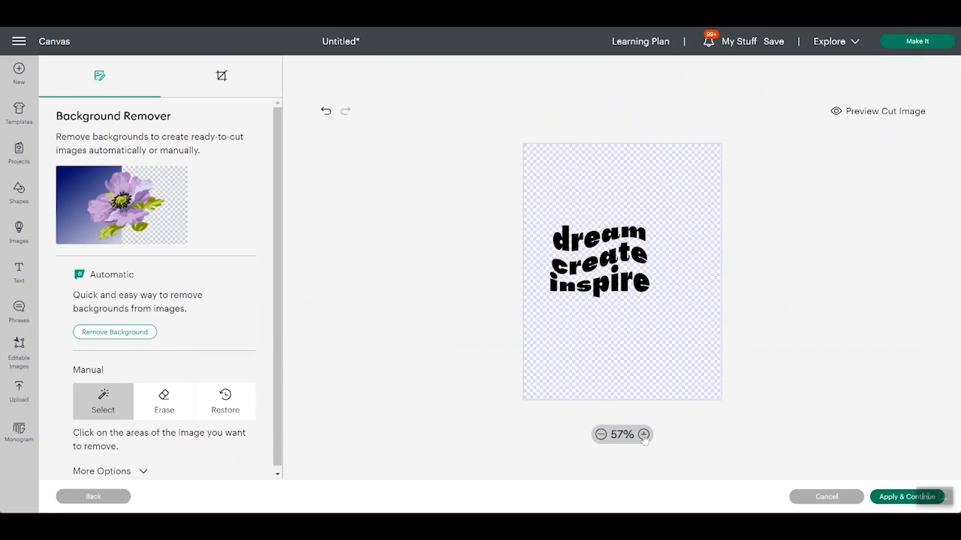
left_click(643, 434)
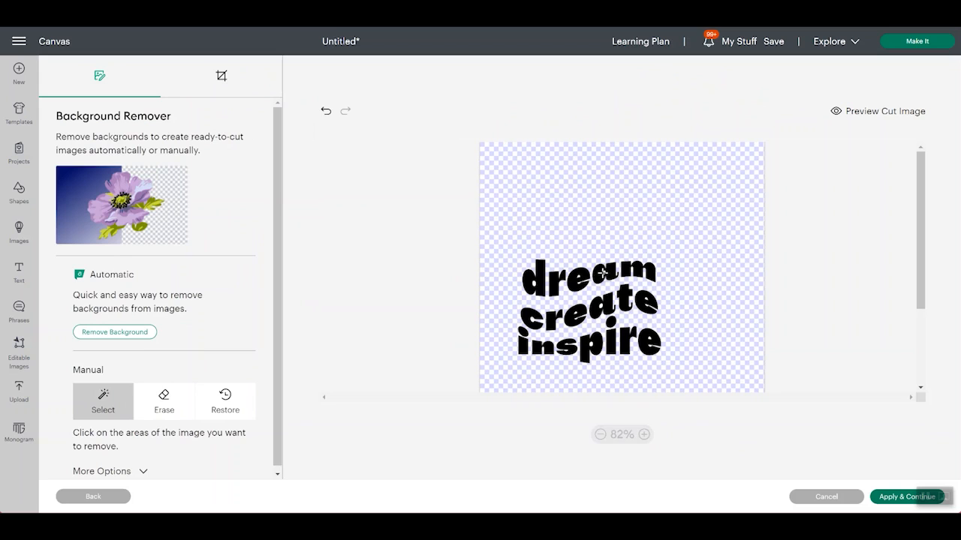
left_click(644, 435)
double_click(645, 435)
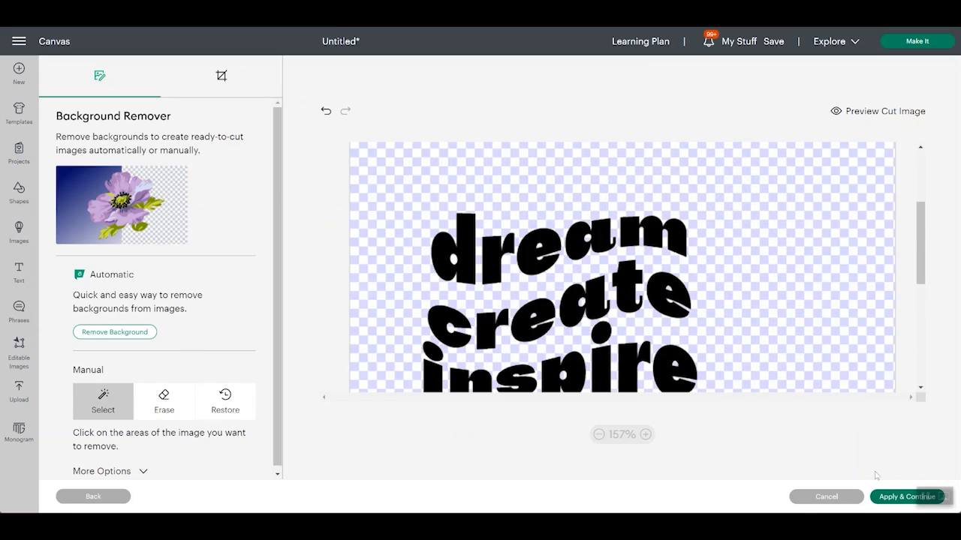
left_click(891, 498)
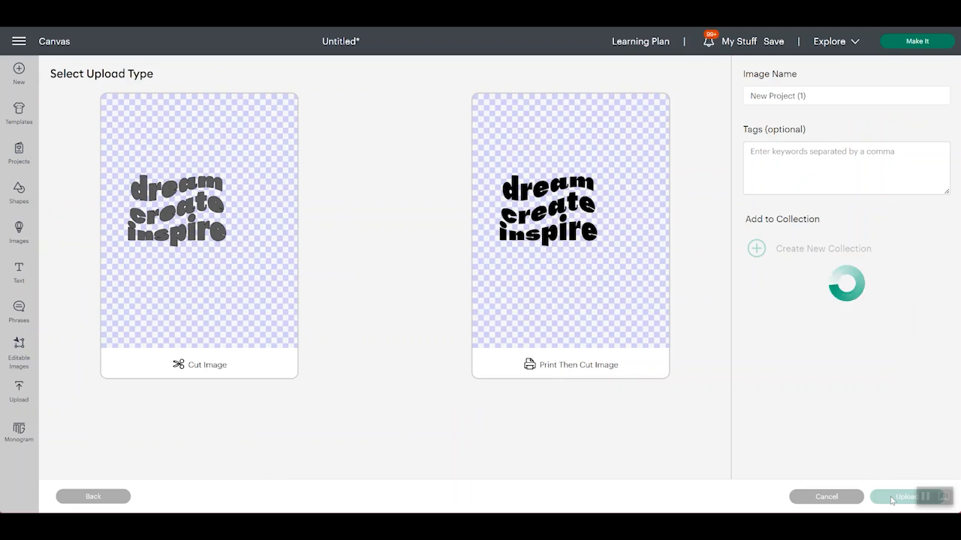
Choose Print Then Cut as the upload type, finish uploading New Project (1), and add it to the canvas
left_click(576, 201)
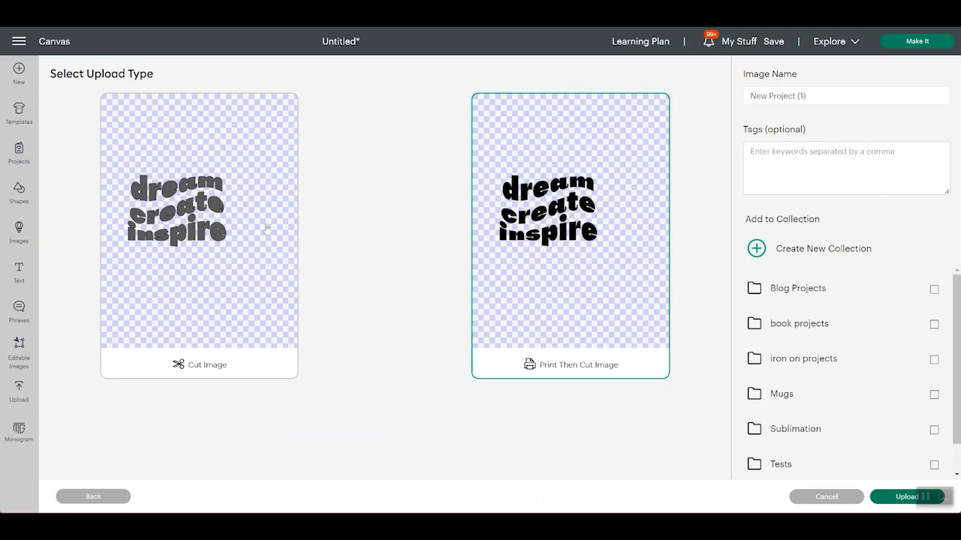
left_click(191, 200)
double_click(550, 237)
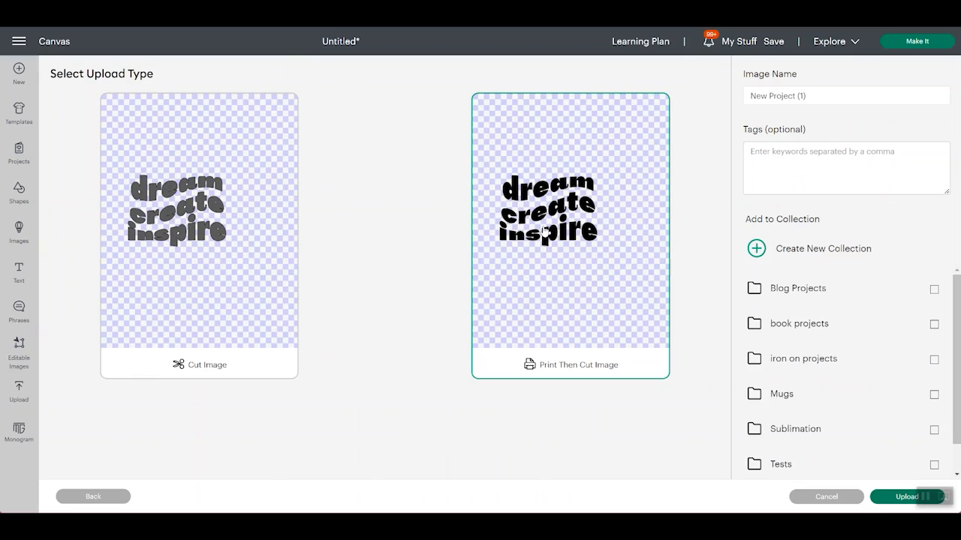
left_click(891, 497)
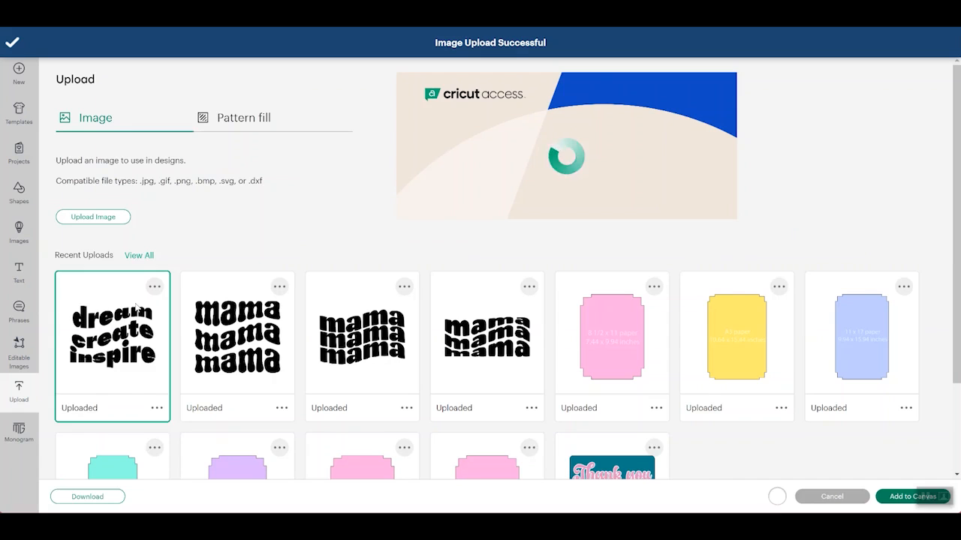
left_click(902, 498)
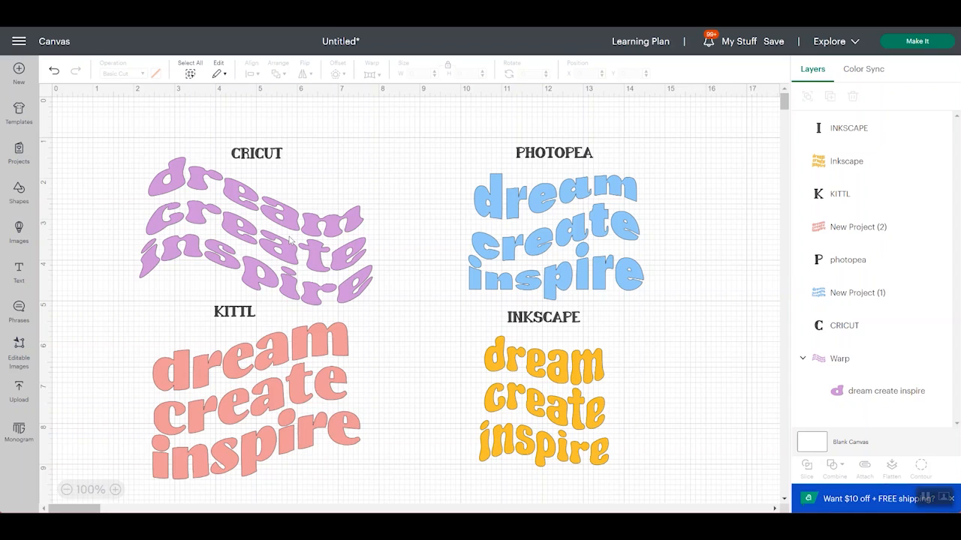
Apply a 0.097 in offset with rounded corners to the Kittl design
left_click(321, 339)
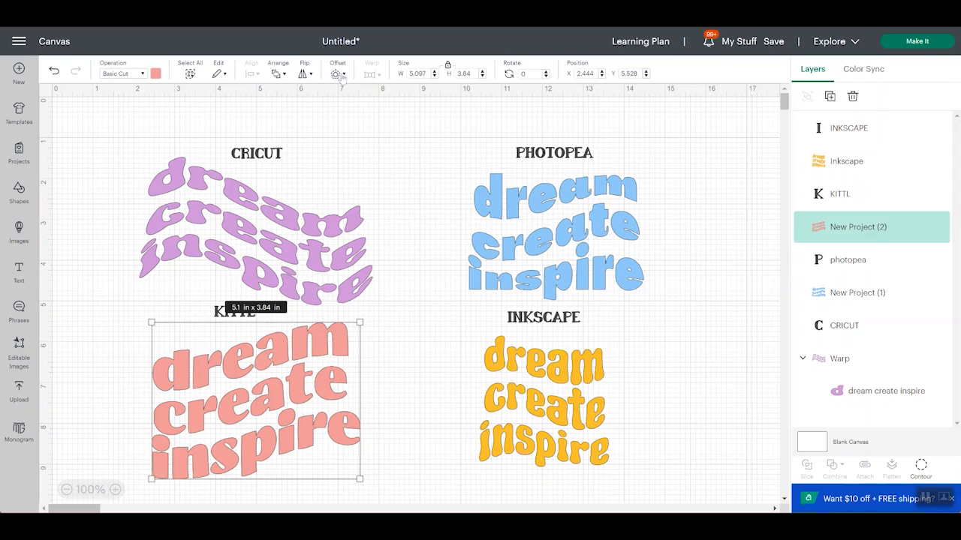
left_click(342, 75)
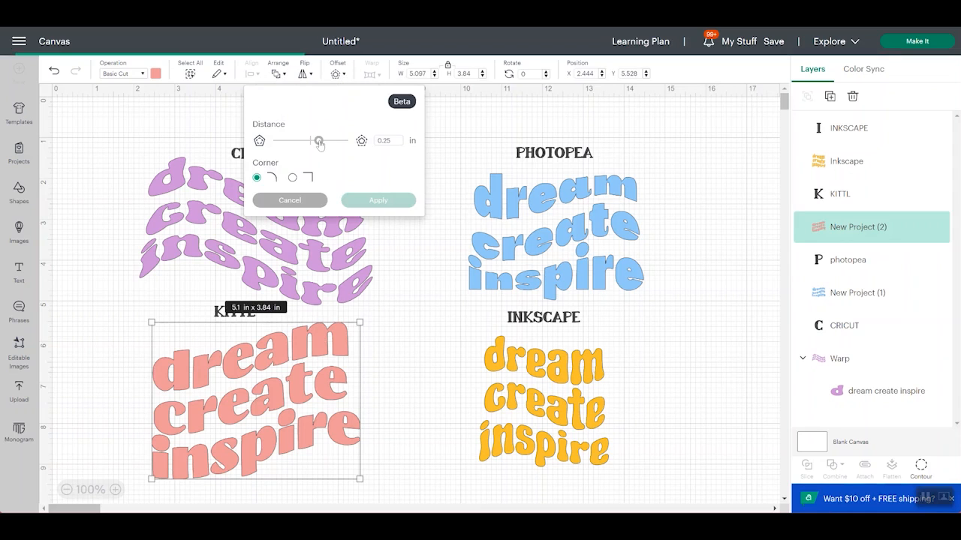
left_click_drag(319, 143, 313, 141)
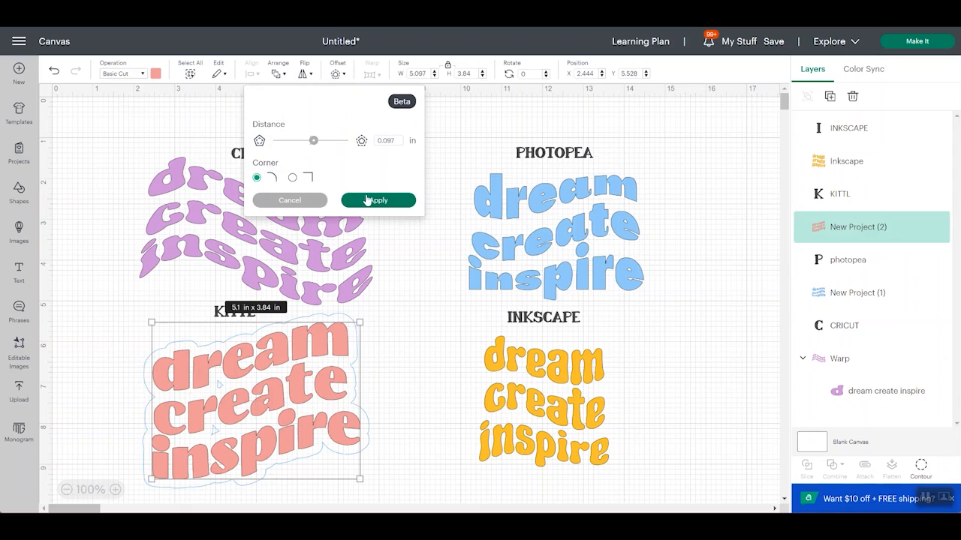
left_click(367, 199)
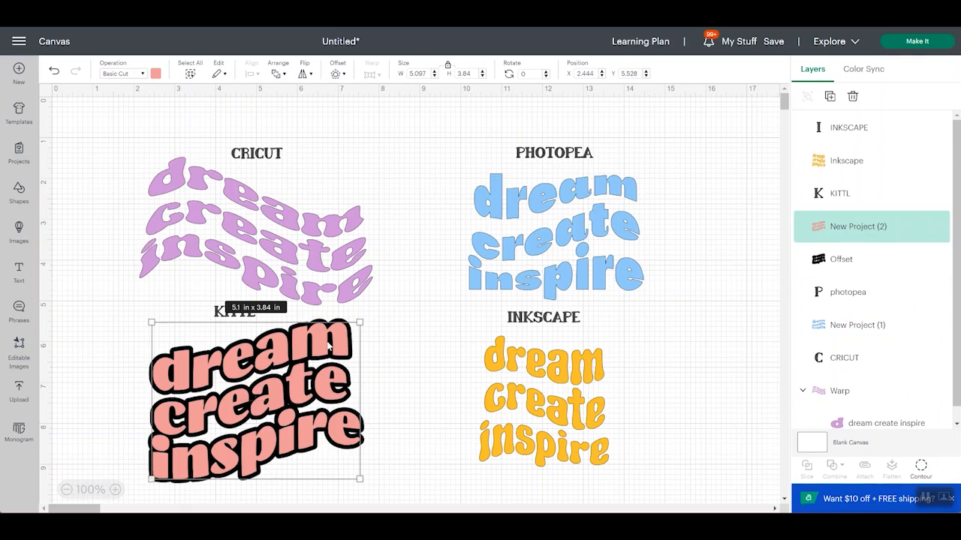